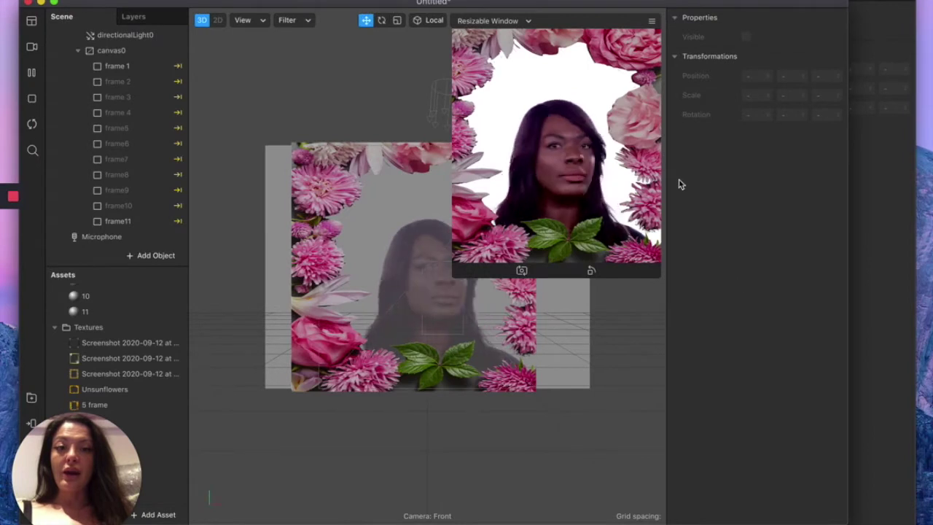
Enable Simulate Touch for the preview window and repeatedly touch the preview to cycle through the effect's different frames.
left_click(651, 21)
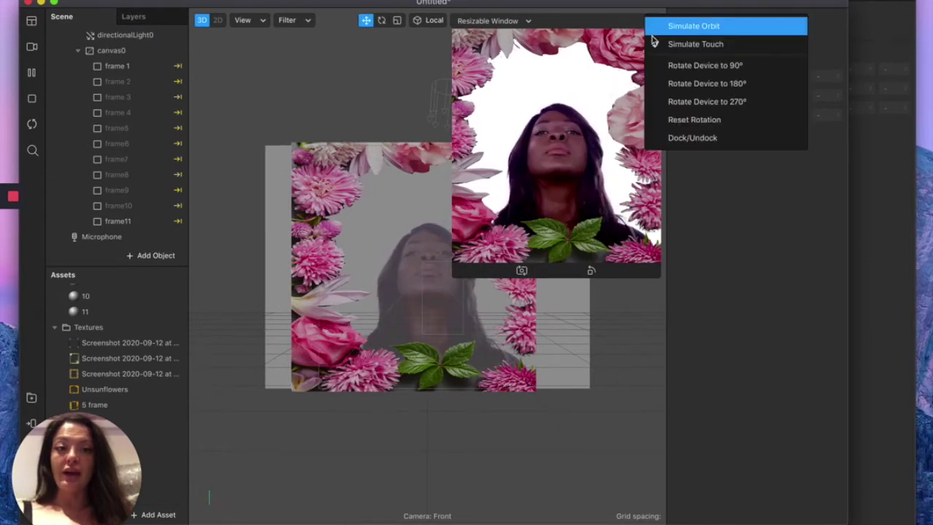
left_click(685, 46)
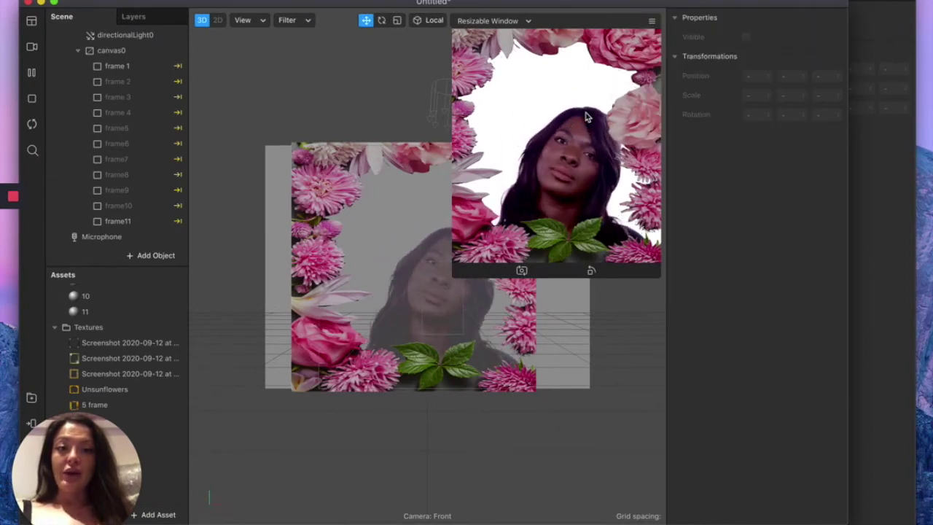
left_click(581, 95)
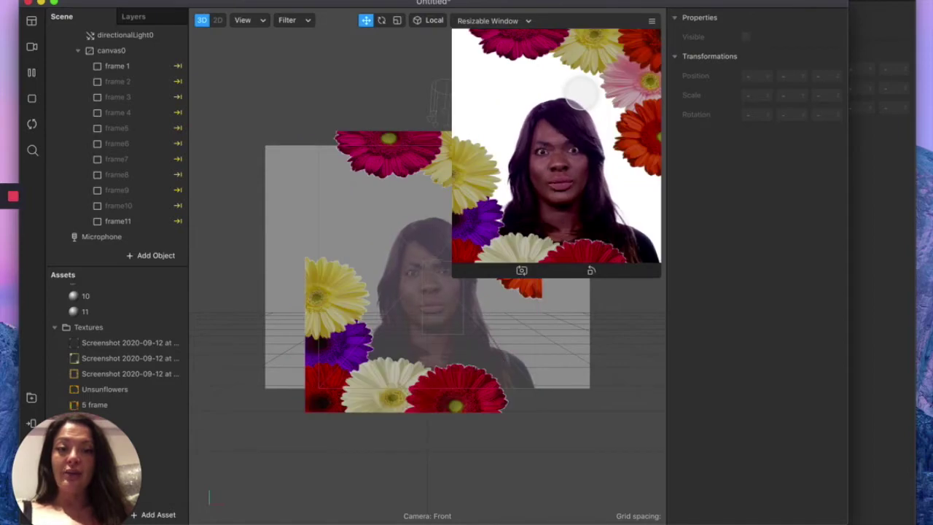
left_click(580, 93)
left_click(582, 92)
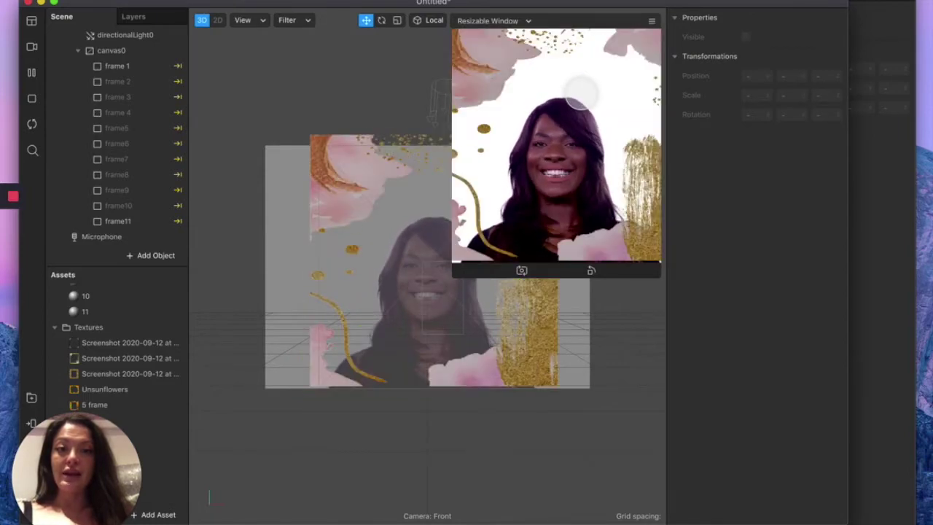
left_click(581, 92)
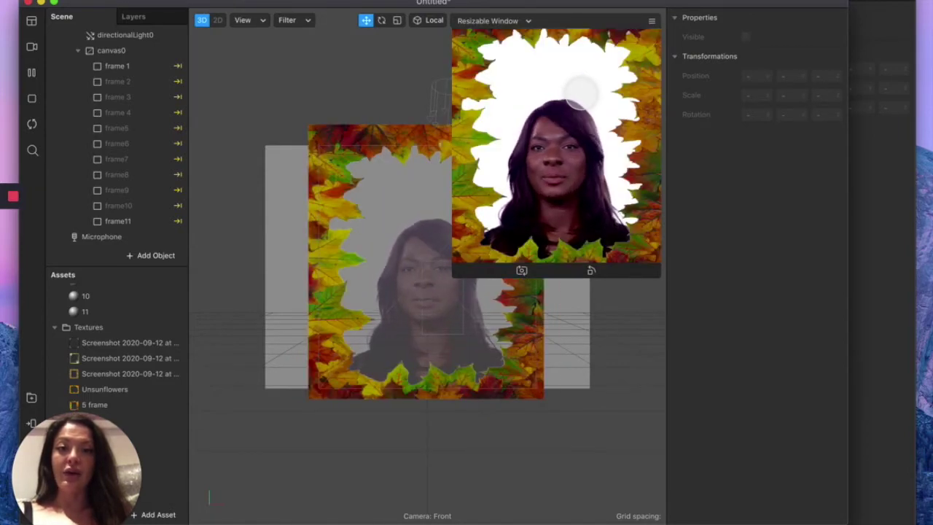
left_click(580, 92)
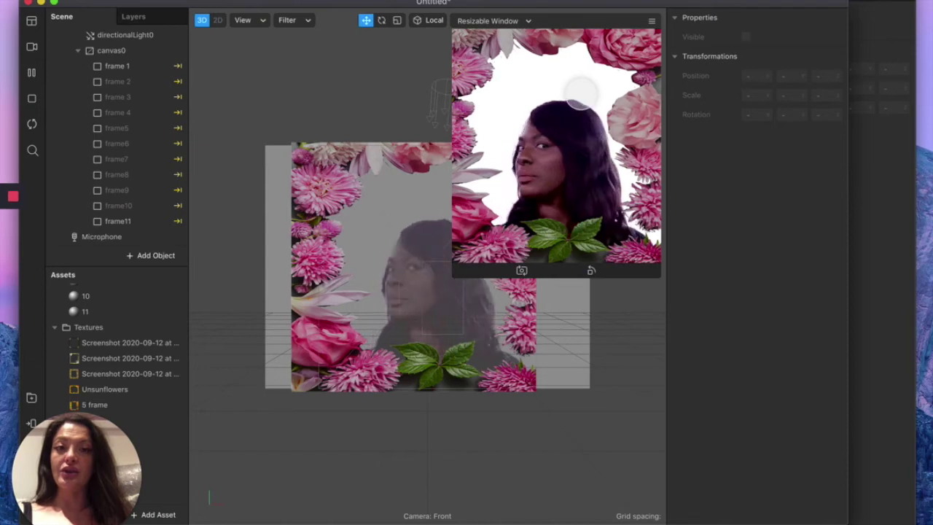
left_click(581, 93)
left_click(581, 92)
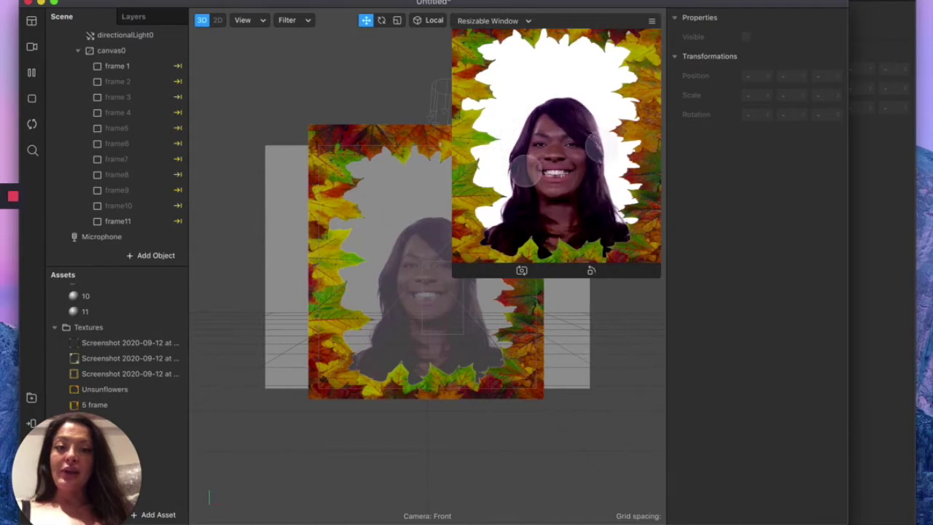
left_click(584, 163)
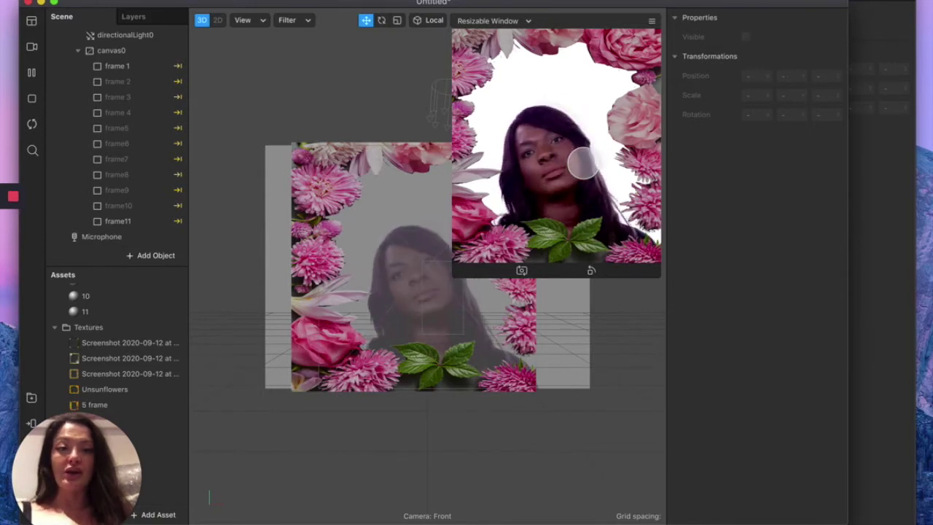
left_click(634, 226)
left_click(634, 227)
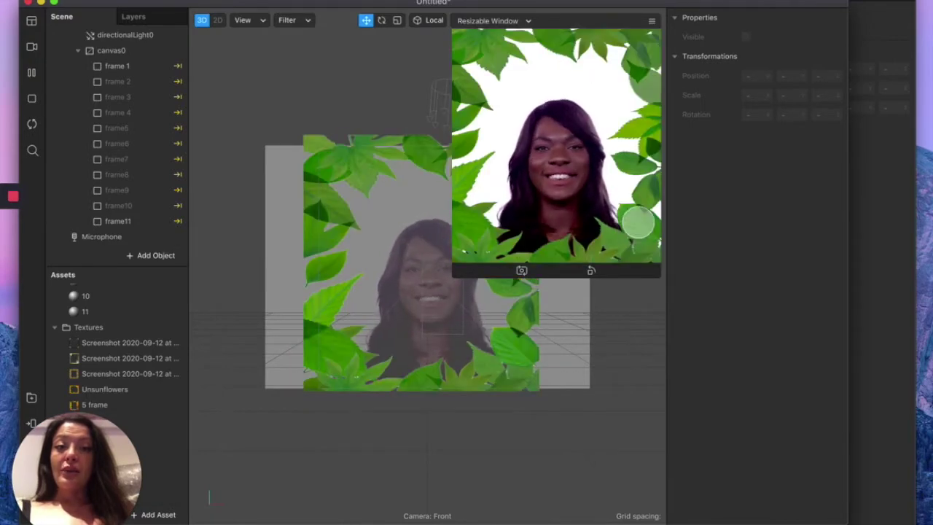
left_click(627, 223)
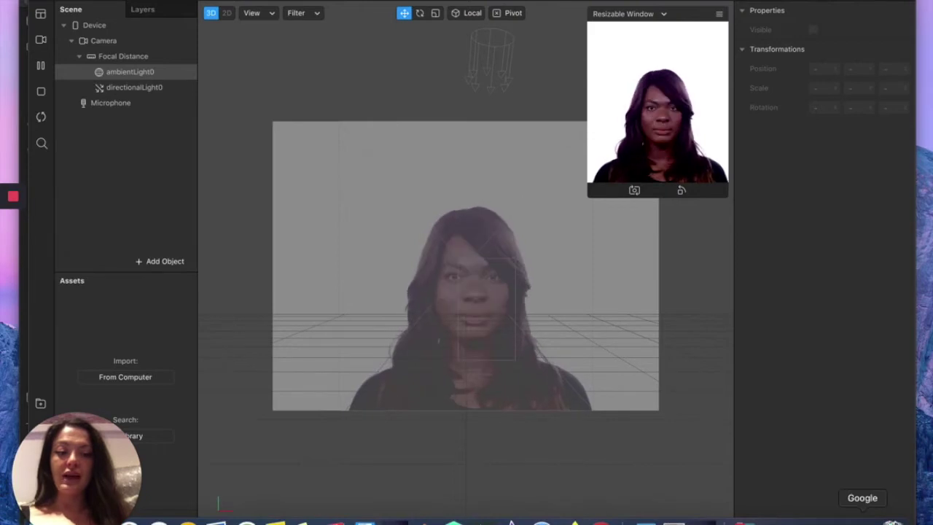
Switch to the Safari browser and search Google Images for "frame png".
left_click(859, 519)
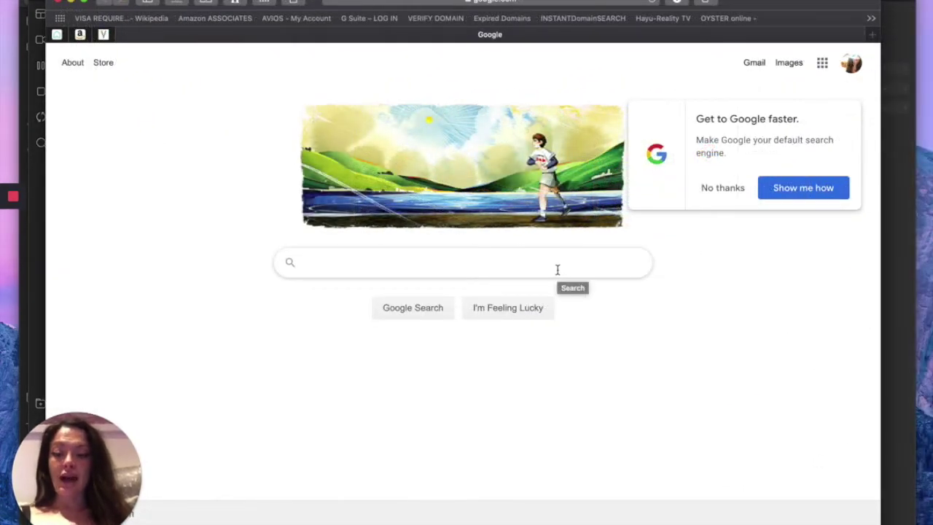
type("framem")
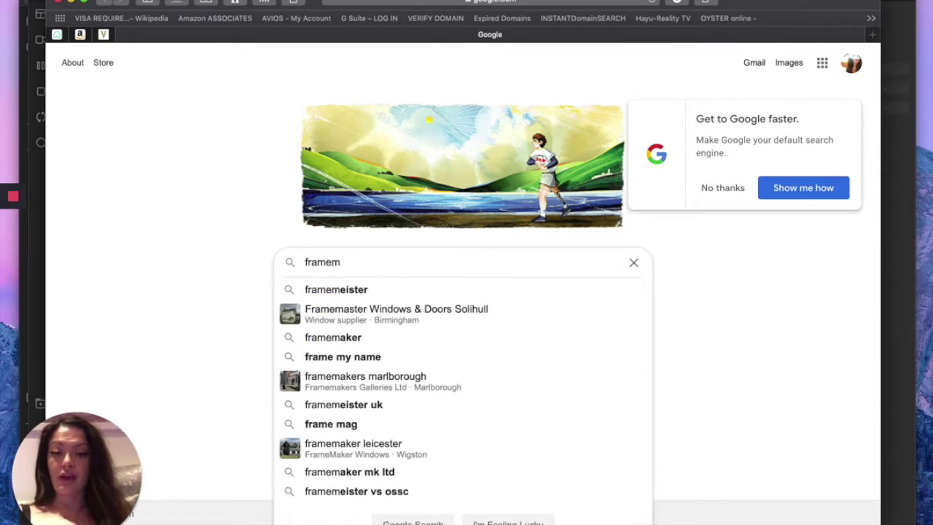
key("BackSpace")
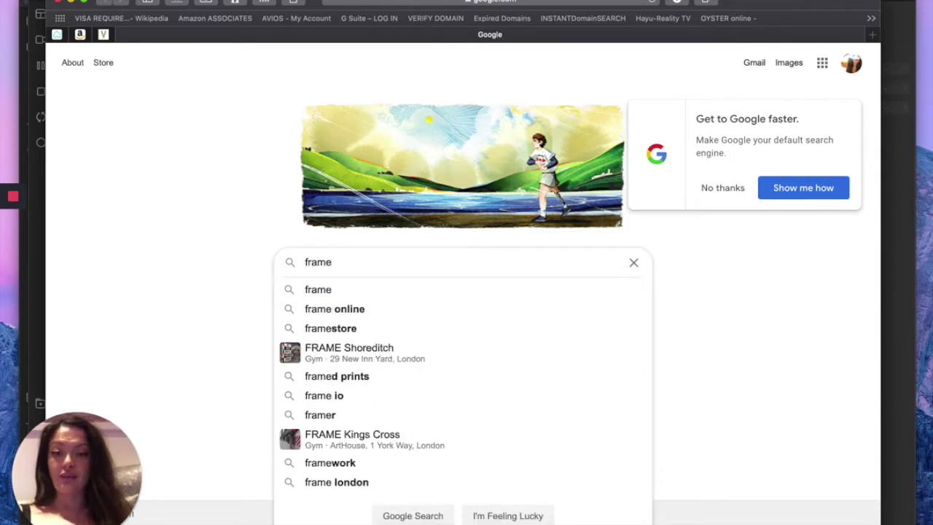
type("png")
key("Return")
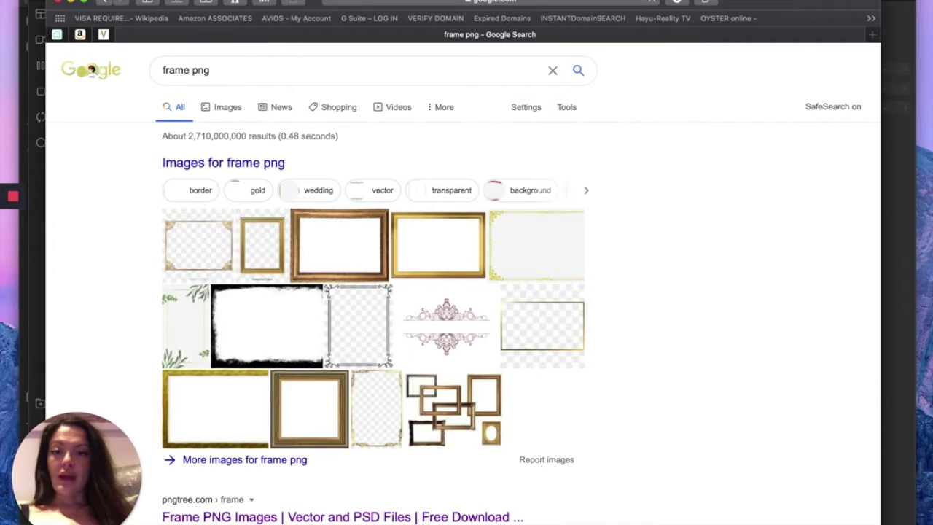
left_click(227, 107)
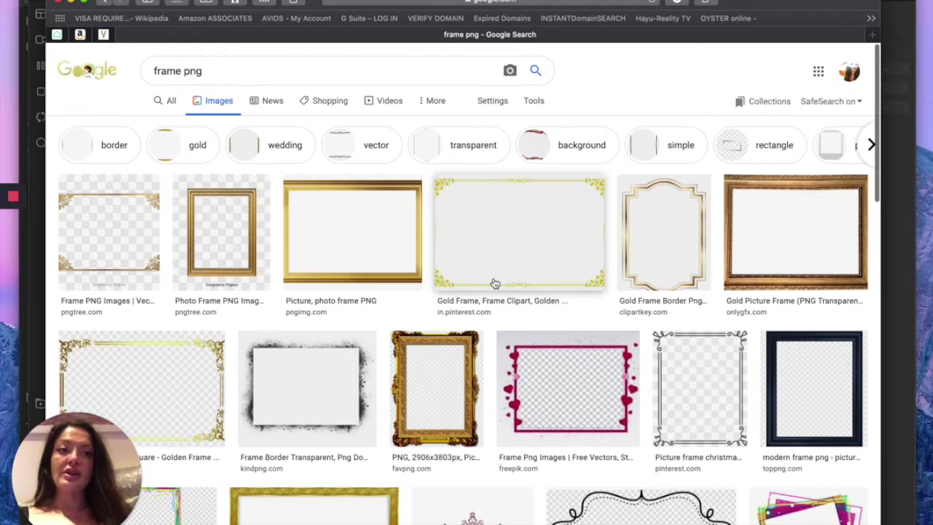
Examine the frame PNG image results for suitable transparent frames and preview the gold photo frame from pngtree.com.
scroll(519, 369, "down", 4)
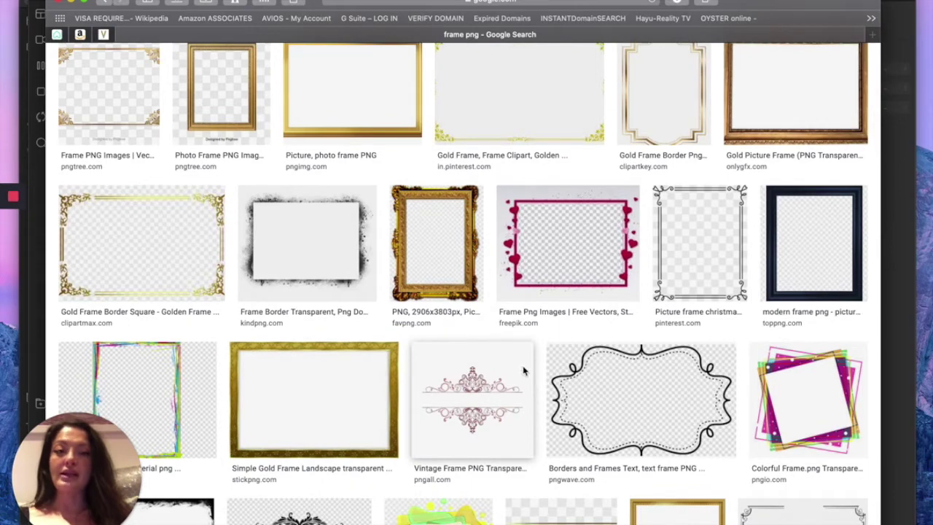
scroll(522, 371, "up", 3)
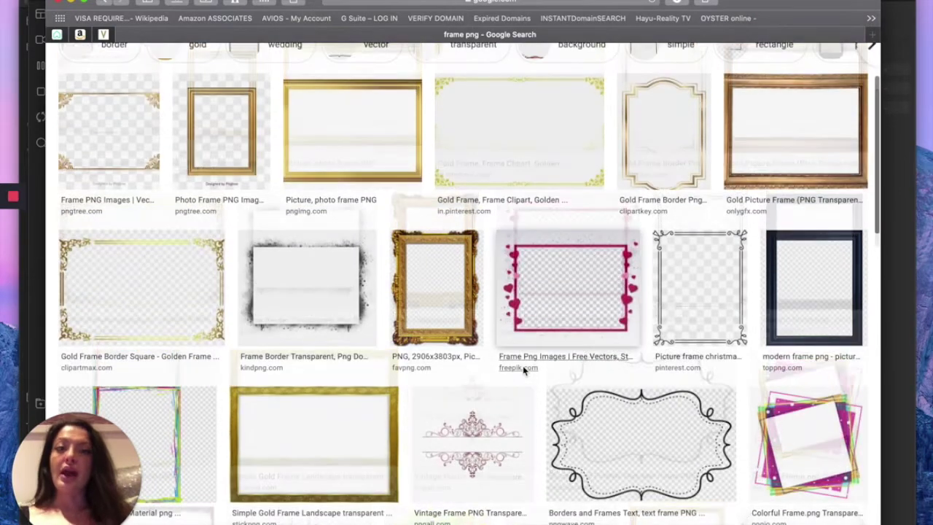
scroll(523, 370, "up", 2)
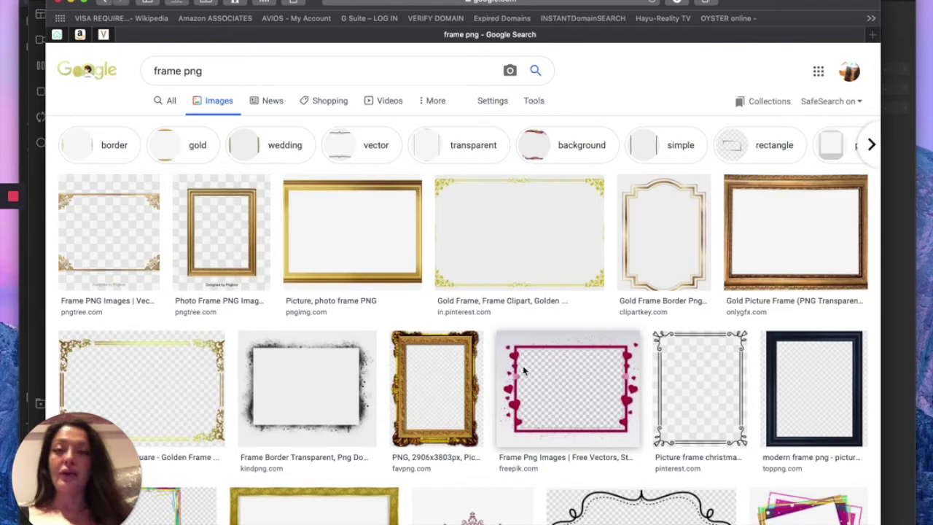
scroll(522, 368, "down", 9)
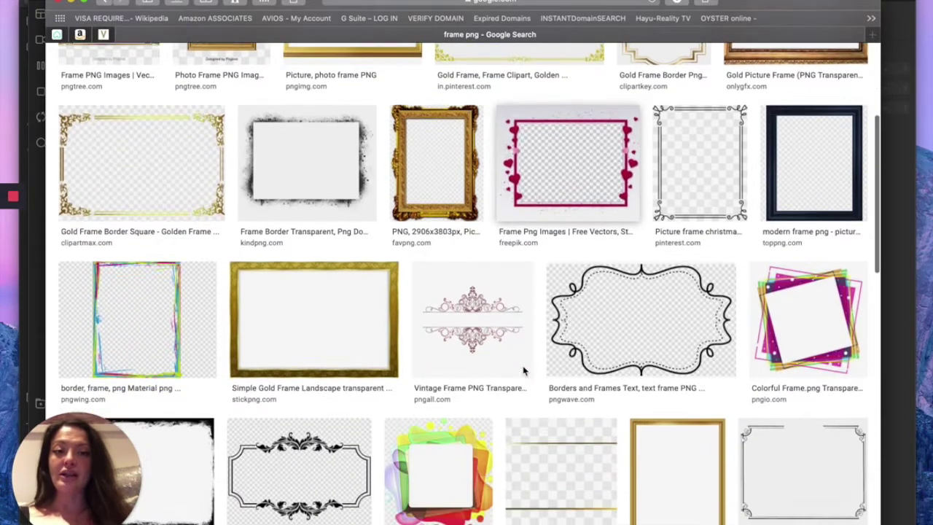
scroll(522, 370, "down", 2)
scroll(522, 370, "down", 2)
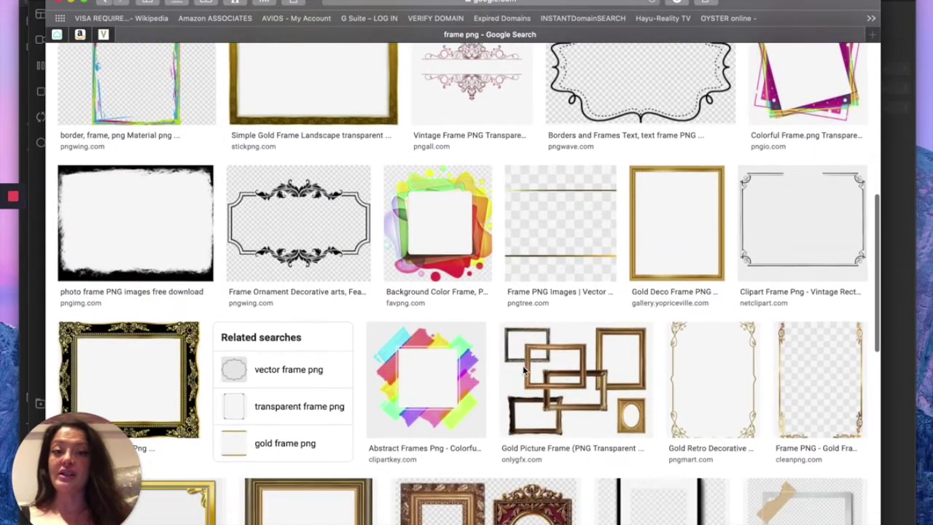
scroll(522, 372, "down", 1)
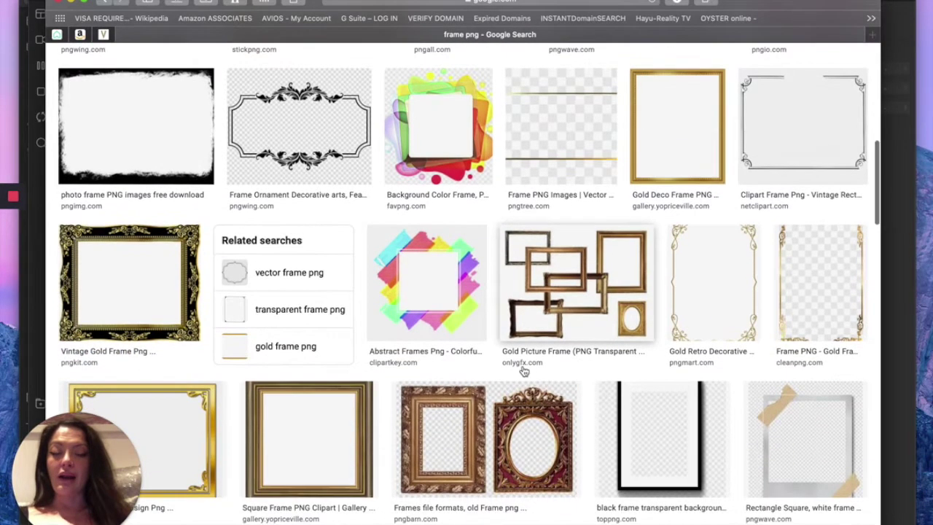
scroll(522, 370, "down", 3)
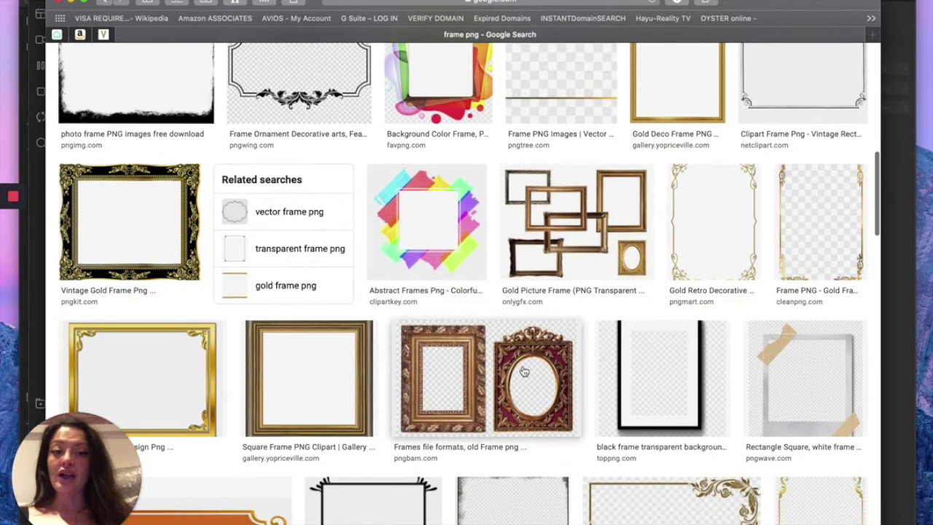
scroll(523, 369, "down", 3)
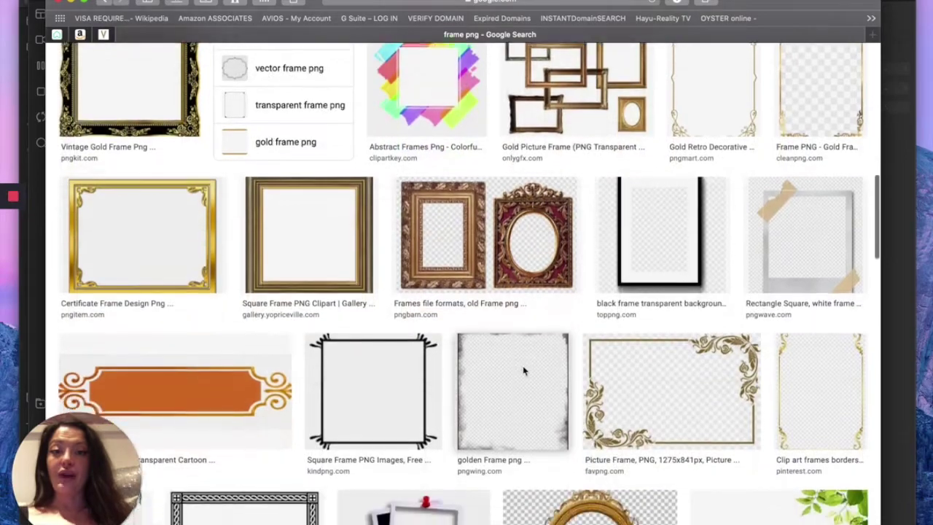
scroll(523, 371, "up", 3)
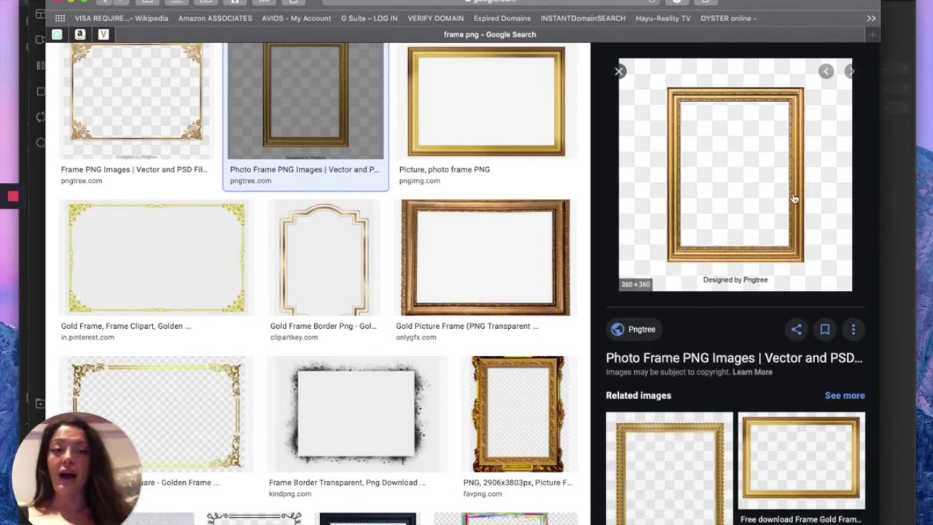
Search the web for "png. tree" and open the pngtree.com site in a new tab.
left_click(607, 3)
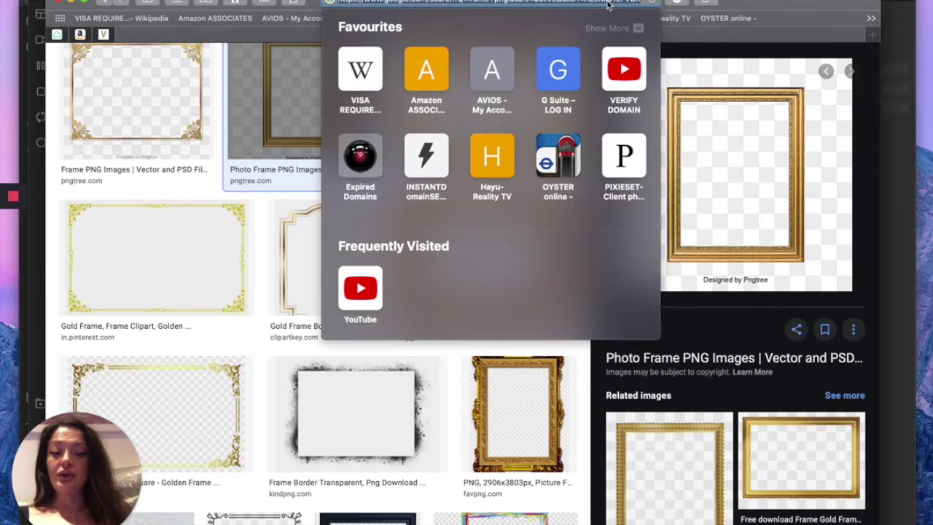
type("png. t")
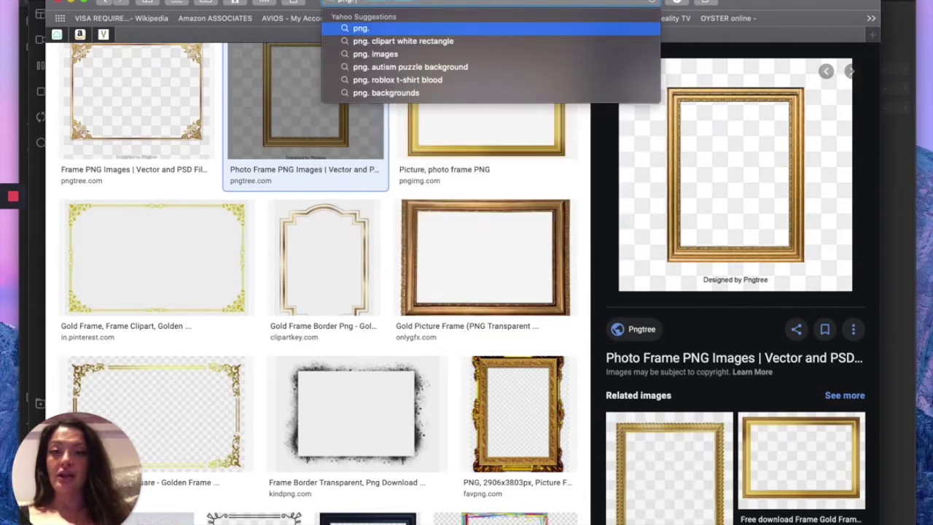
type("ree")
key("Return")
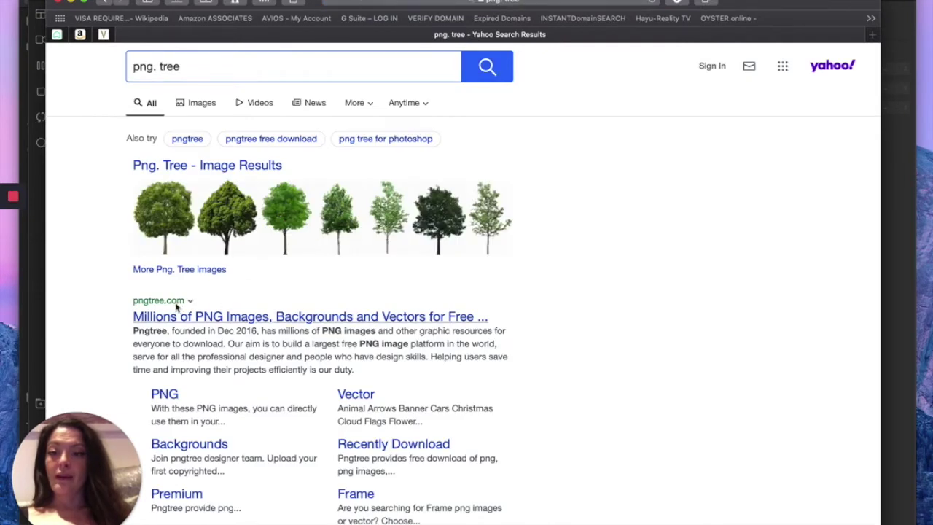
key("super+t")
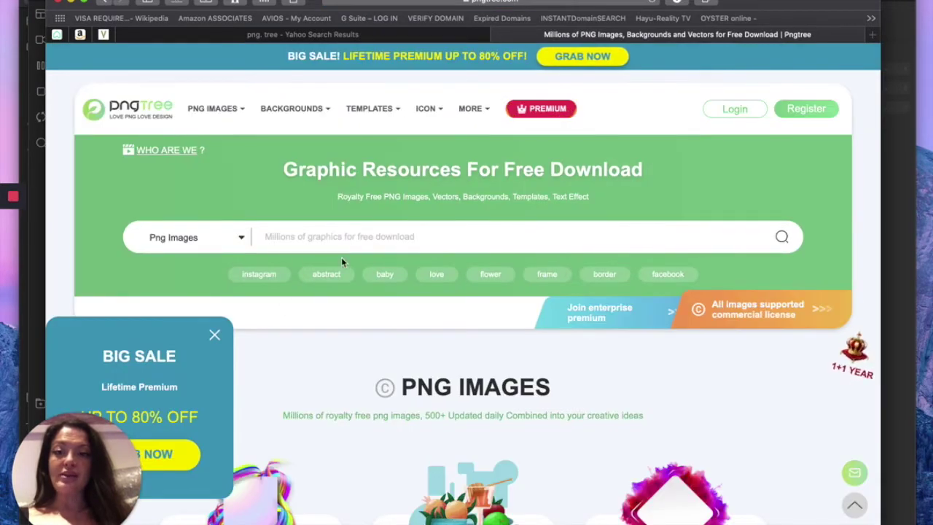
Look through the PNG images on Pngtree's home page and open the rectangular gradient background surrounded by abstract brushes.
scroll(350, 251, "down", 5)
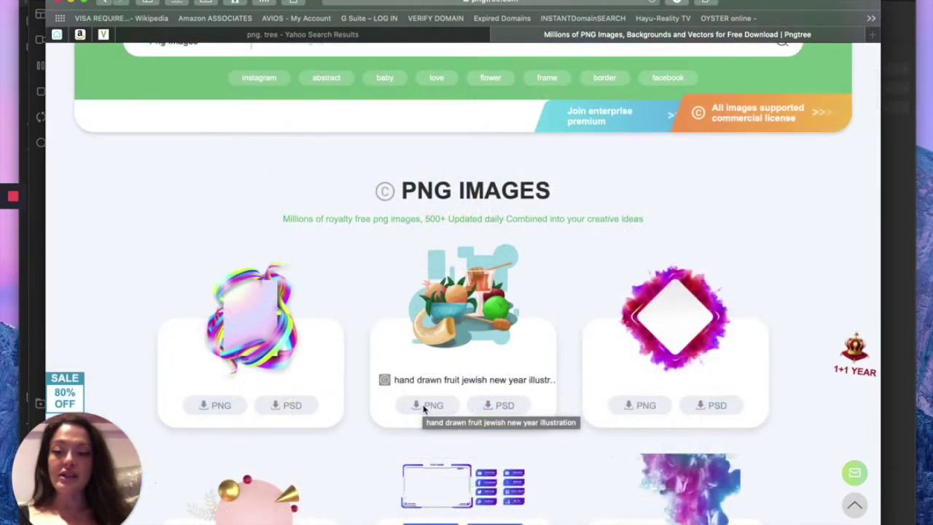
scroll(443, 430, "down", 9)
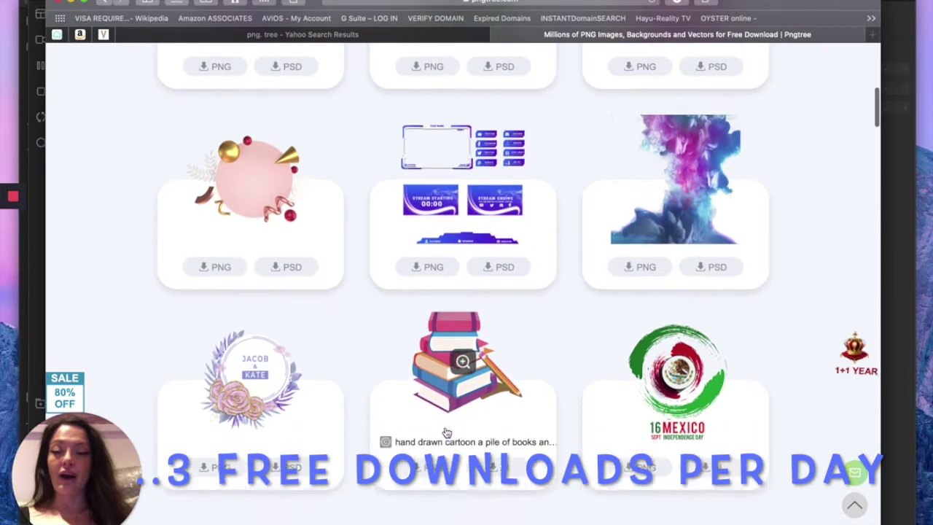
scroll(446, 432, "down", 8)
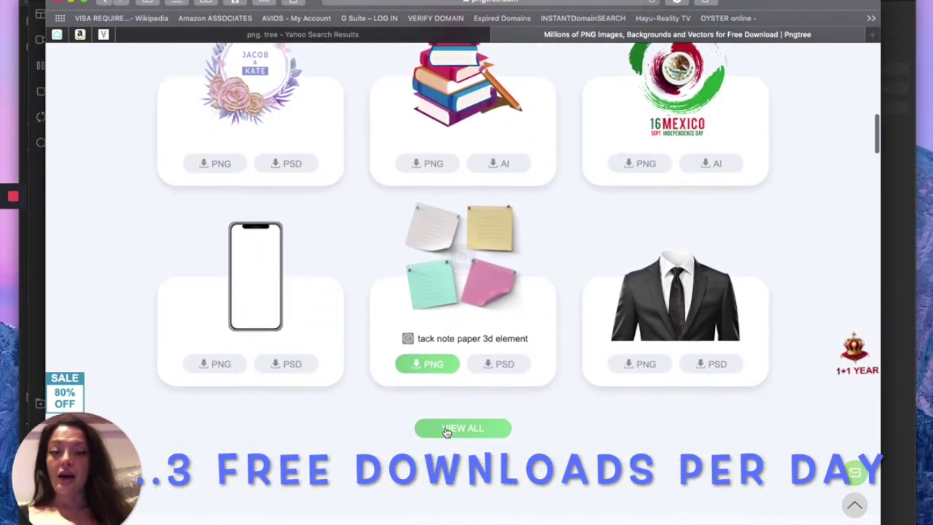
scroll(580, 320, "up", 1)
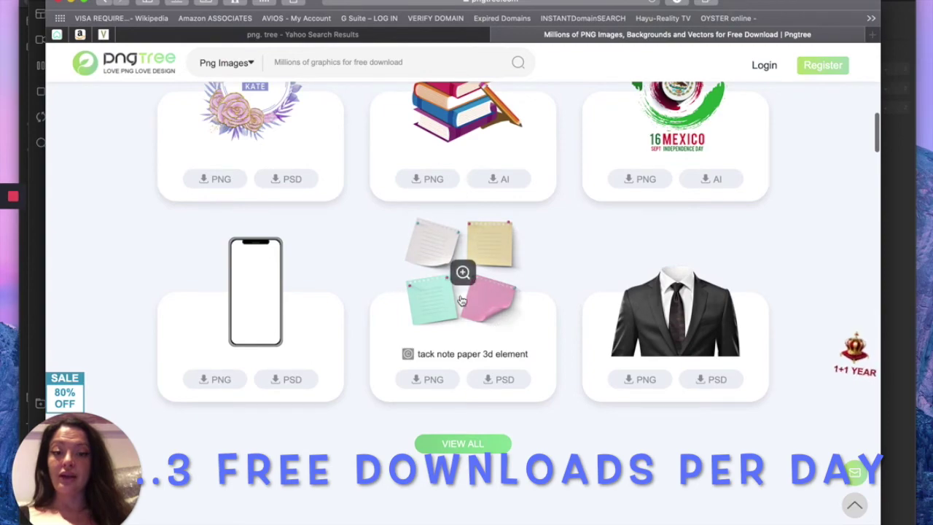
scroll(461, 300, "up", 12)
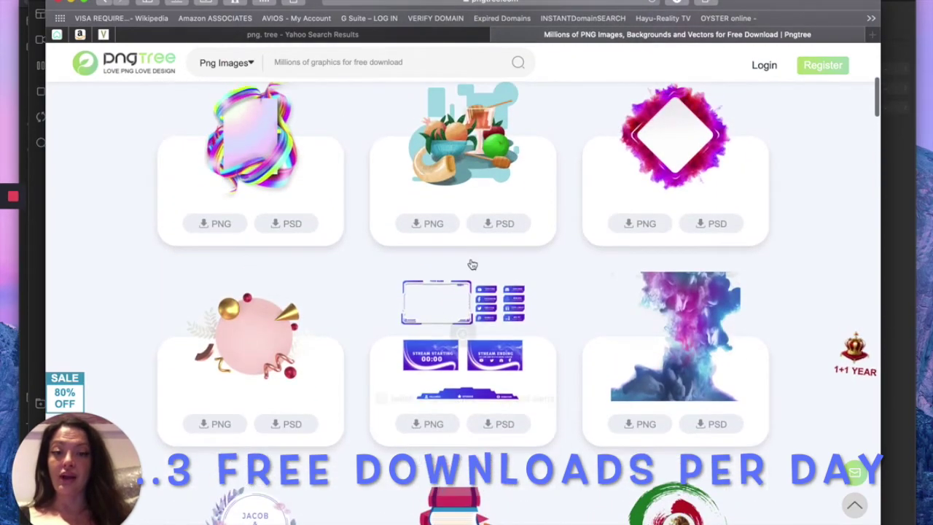
scroll(481, 306, "up", 2)
left_click(283, 302)
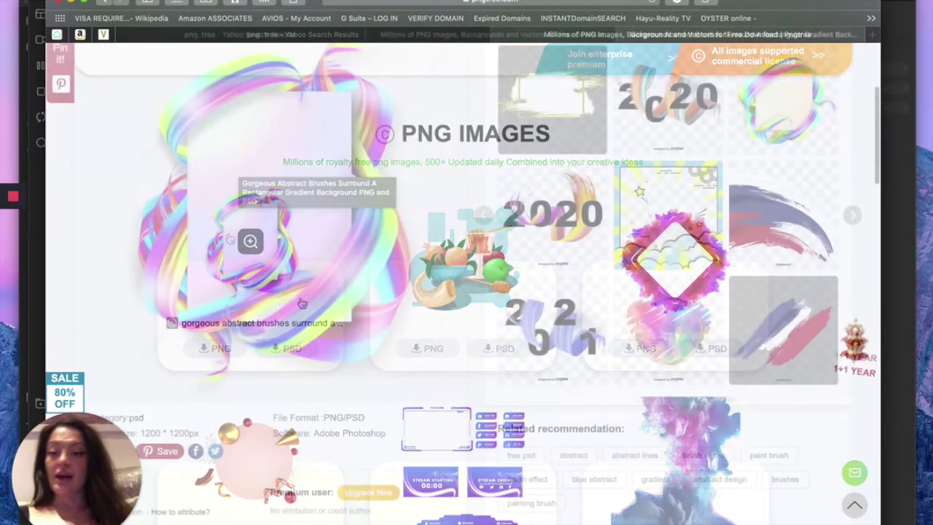
scroll(483, 351, "up", 2)
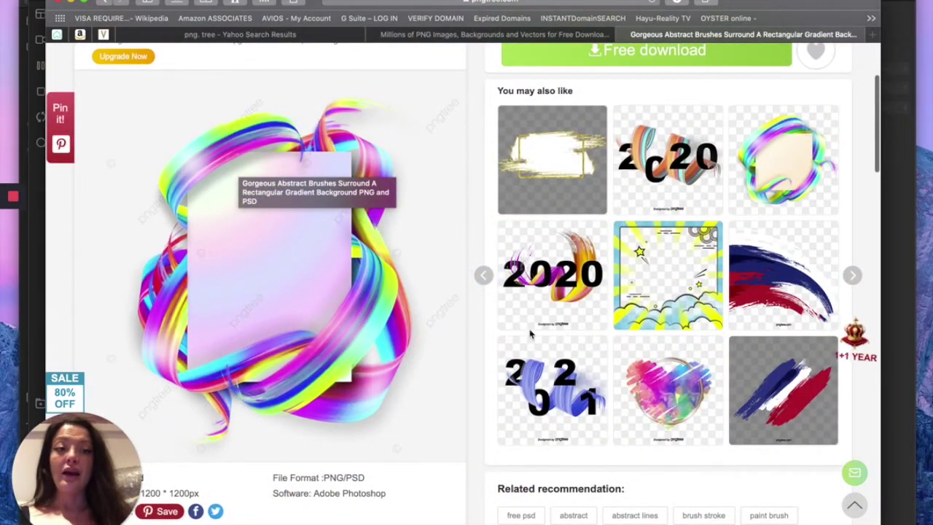
Search Pngtree's PNG images for "frame".
scroll(483, 351, "down", 10)
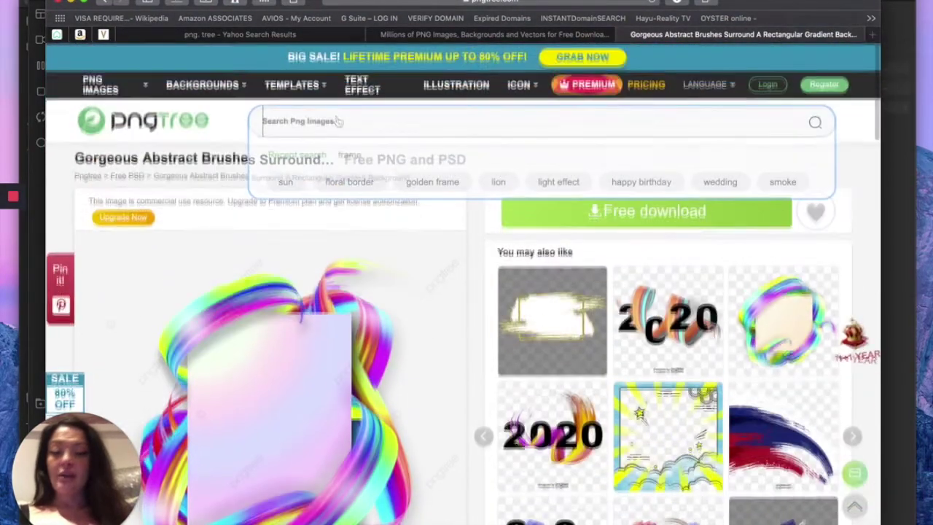
type("fra")
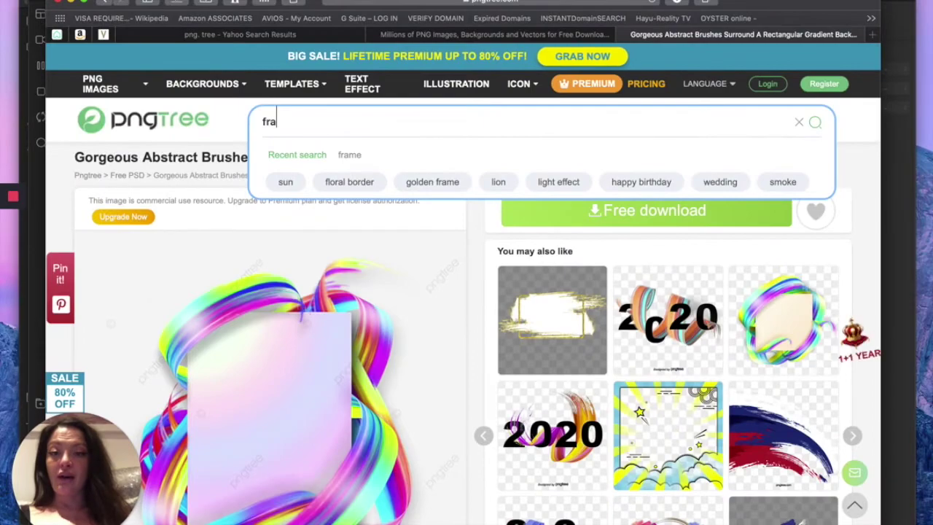
type("me")
key("Return")
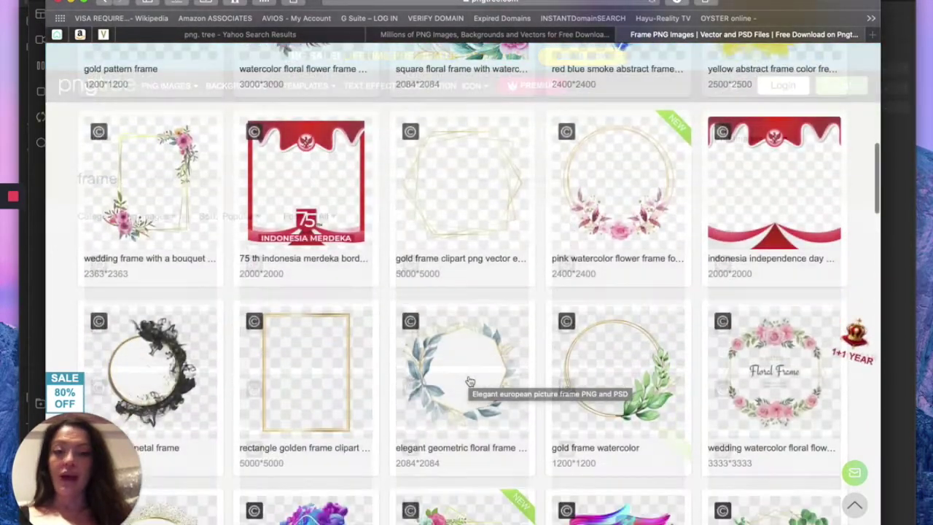
Look through the first page of frame PNG results for suitable transparent frames.
scroll(470, 381, "down", 12)
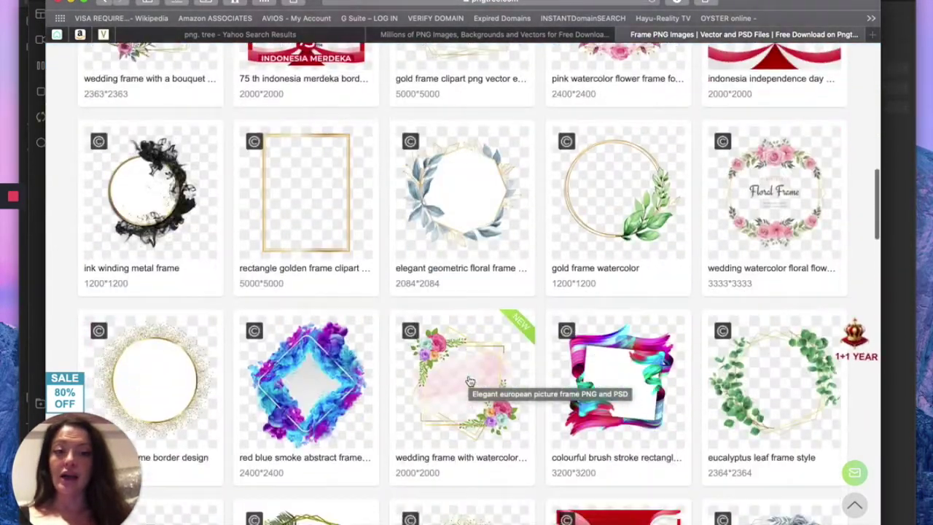
scroll(470, 381, "down", 10)
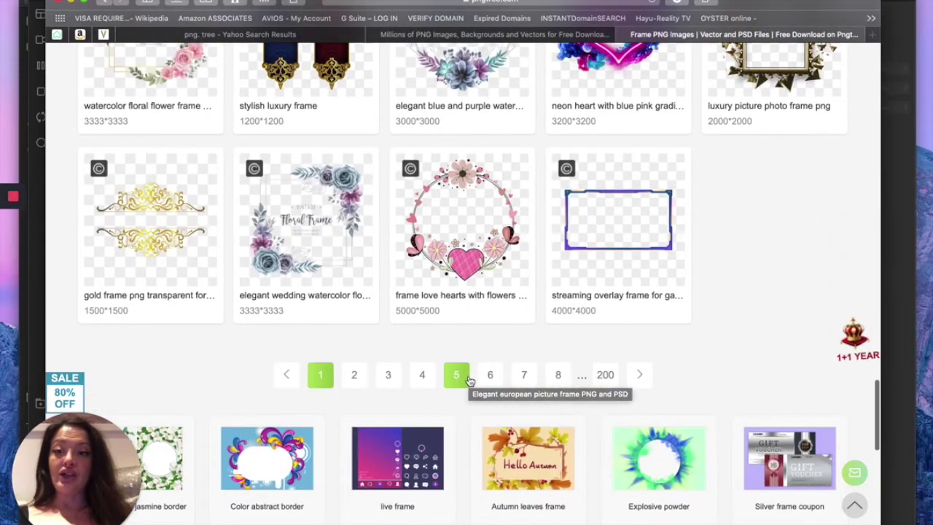
scroll(470, 381, "up", 8)
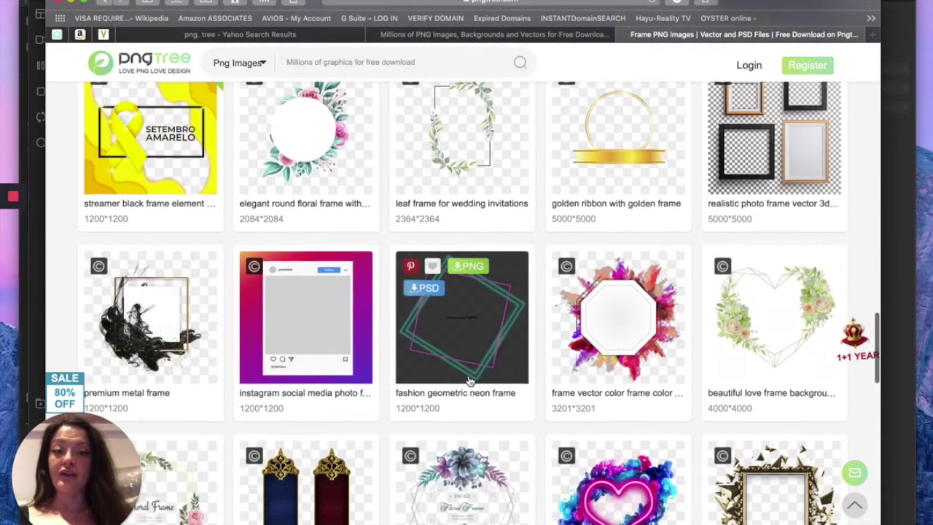
scroll(470, 381, "up", 15)
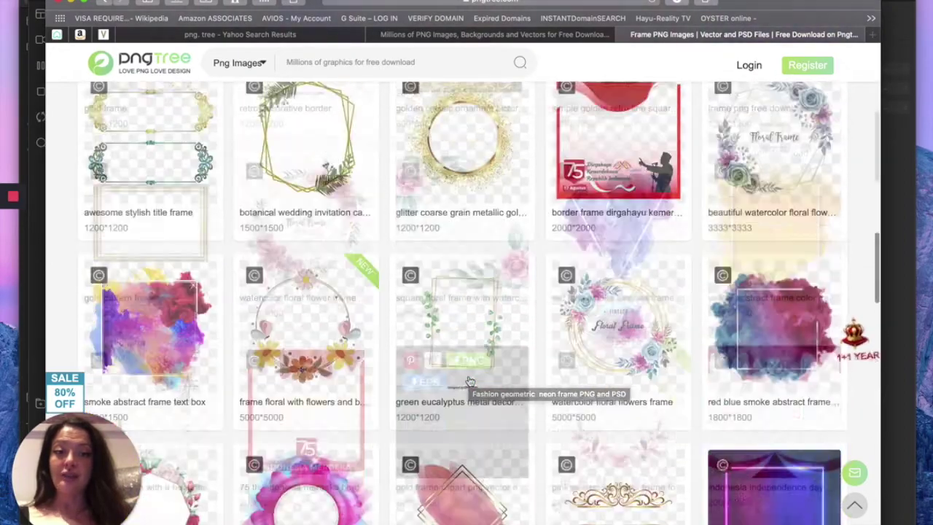
scroll(488, 426, "up", 6)
scroll(488, 425, "down", 10)
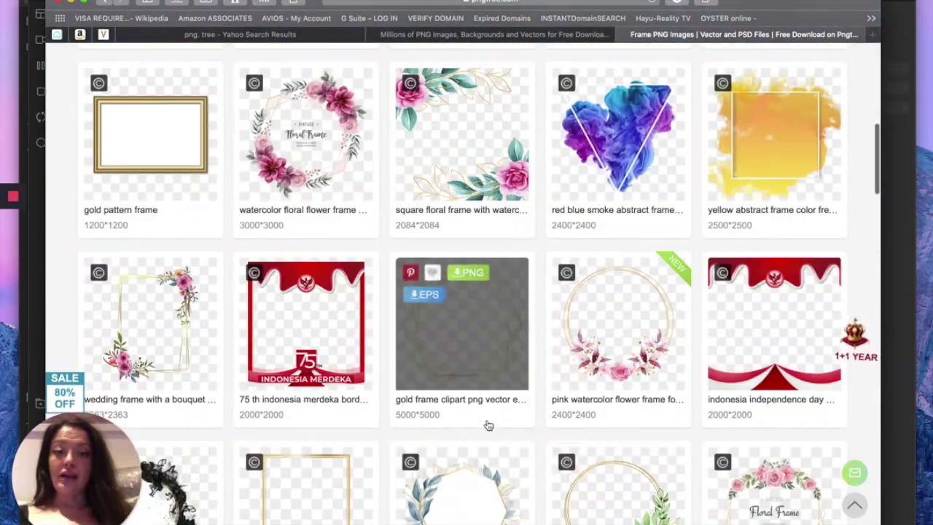
scroll(485, 423, "up", 1)
mouse_move(461, 208)
scroll(463, 294, "up", 8)
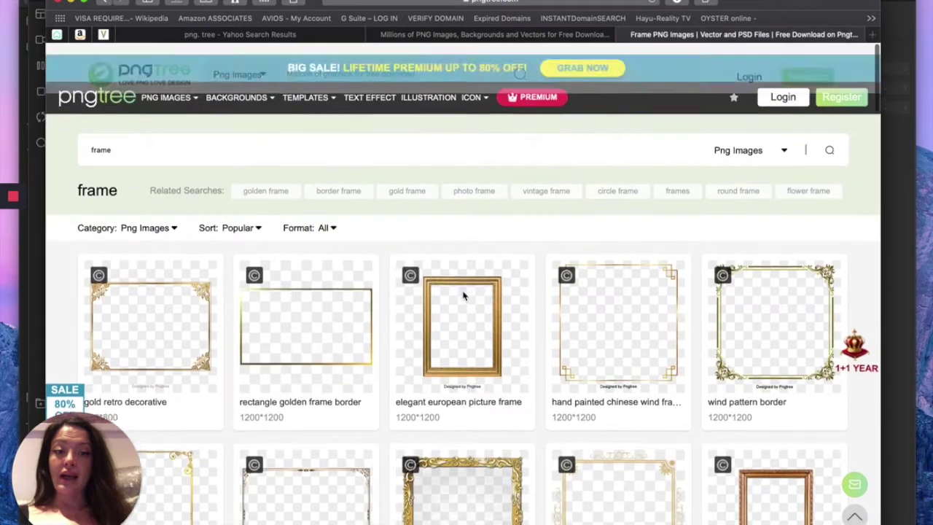
scroll(483, 301, "down", 1)
scroll(208, 333, "down", 2)
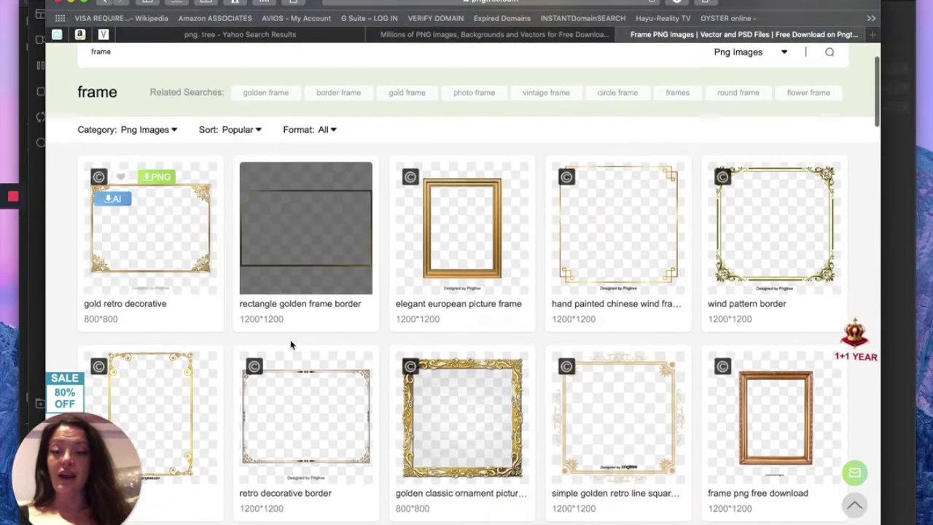
Open the golden classic ornament picture frame in a new tab and view its large preview.
key("super+t")
type("google search")
key("Return")
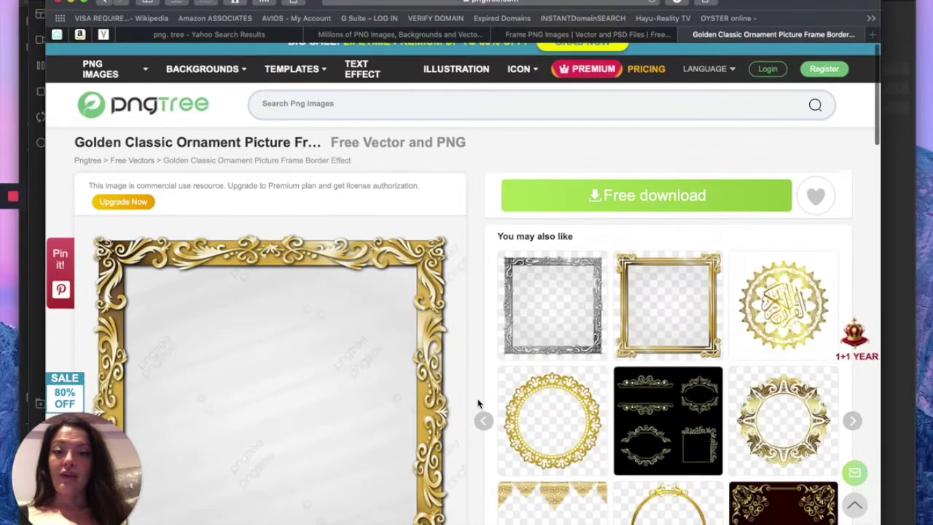
scroll(479, 401, "down", 4)
scroll(478, 403, "down", 1)
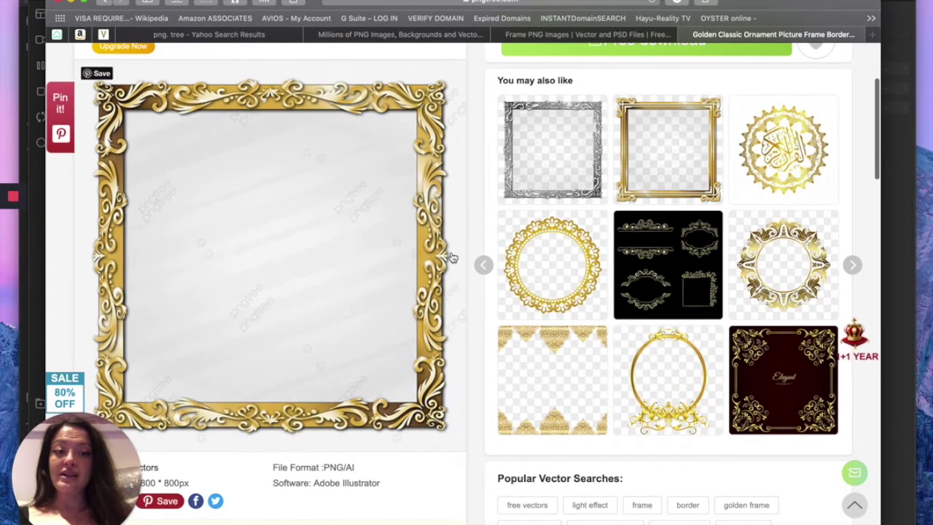
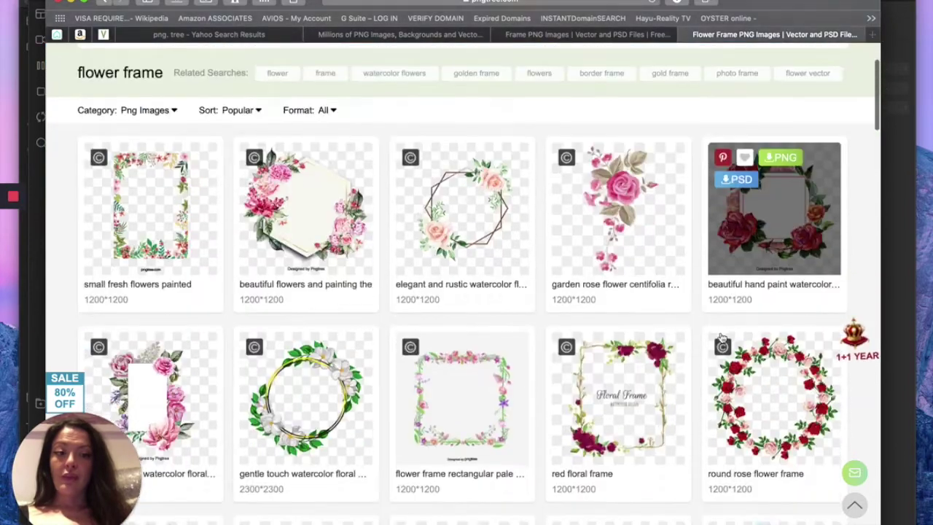
Examine the first page of flower frame PNG results for frames with transparent centres.
scroll(420, 291, "up", 4)
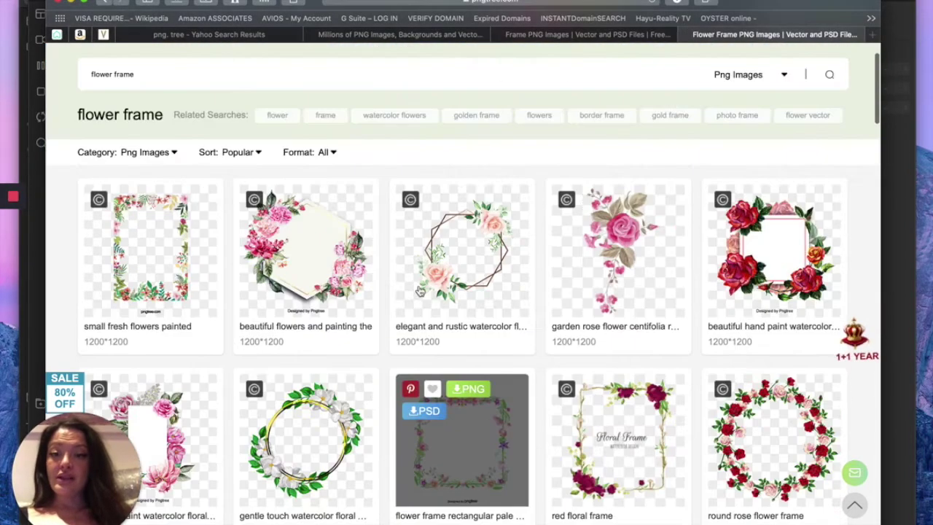
scroll(420, 291, "down", 3)
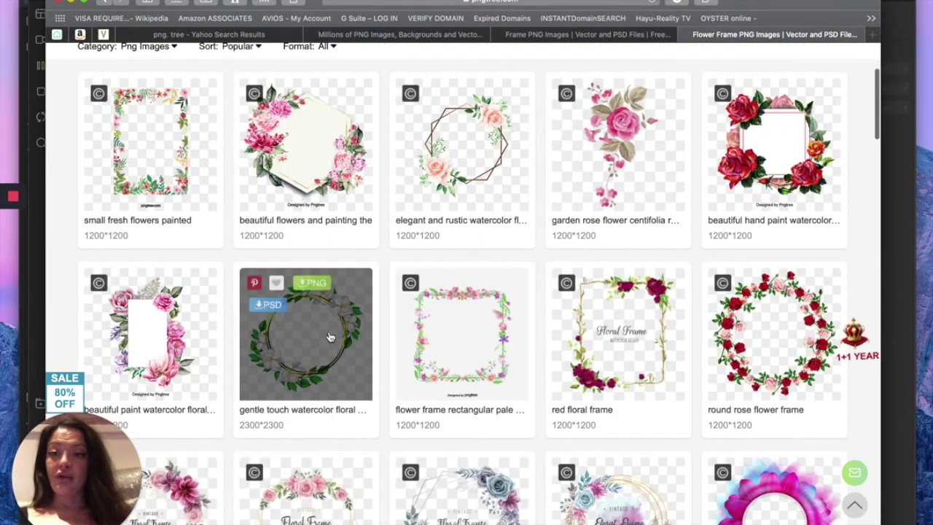
scroll(329, 337, "down", 10)
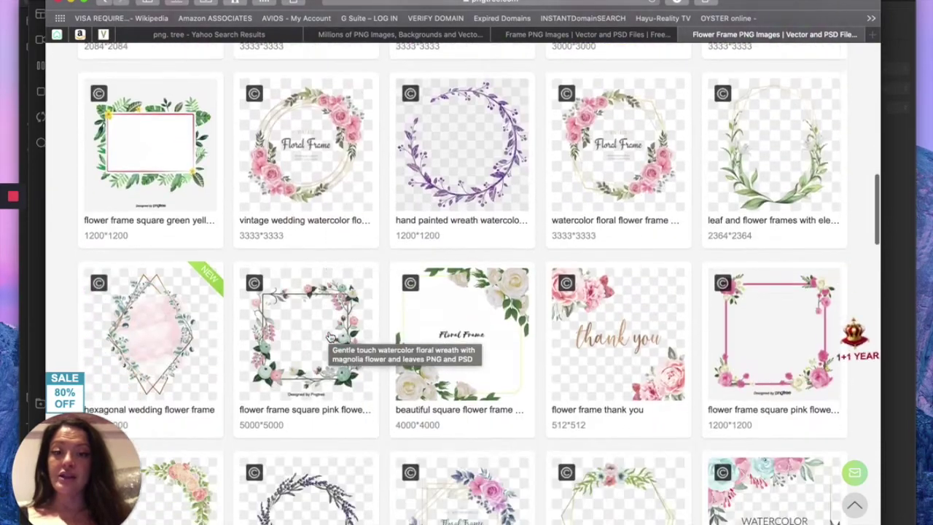
scroll(330, 337, "down", 3)
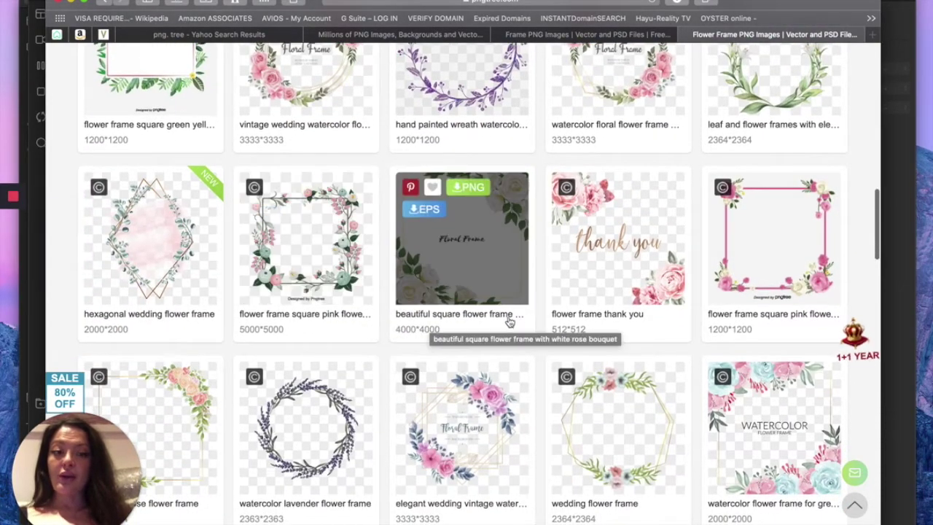
scroll(653, 328, "down", 5)
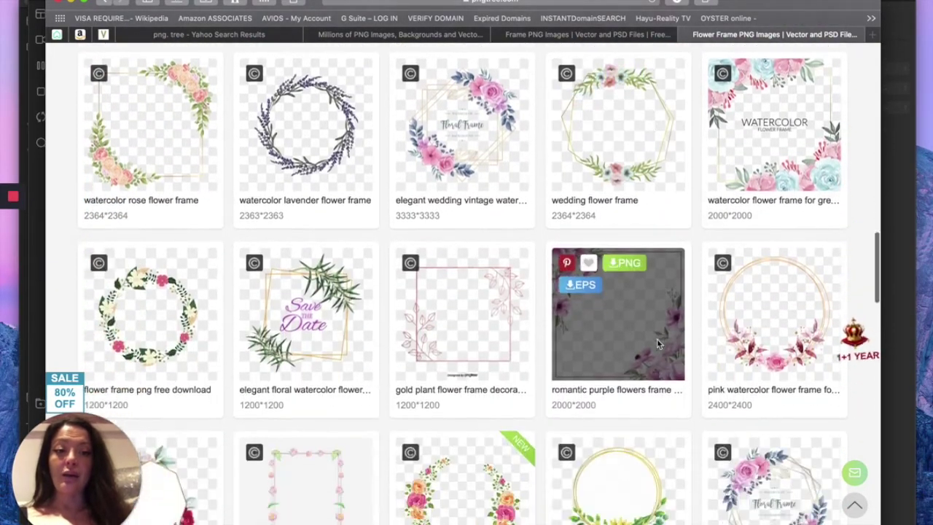
scroll(658, 343, "down", 3)
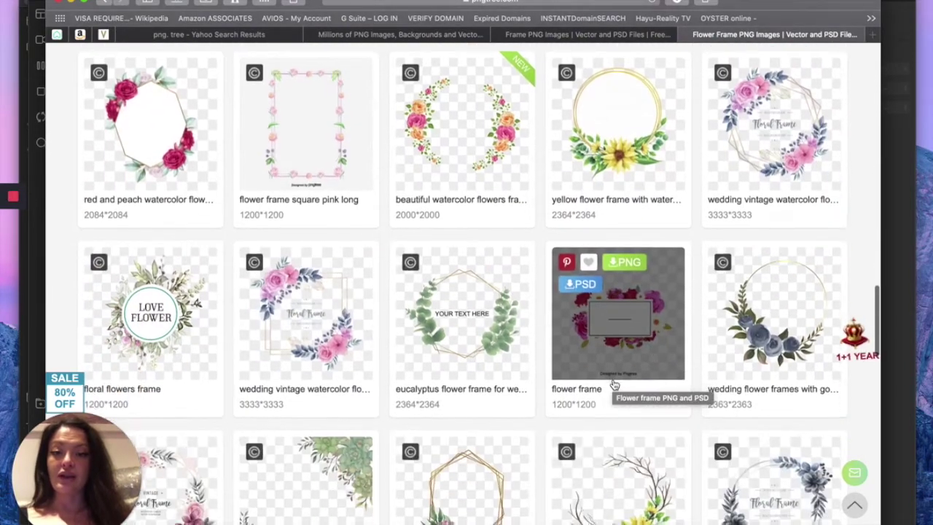
scroll(615, 385, "down", 5)
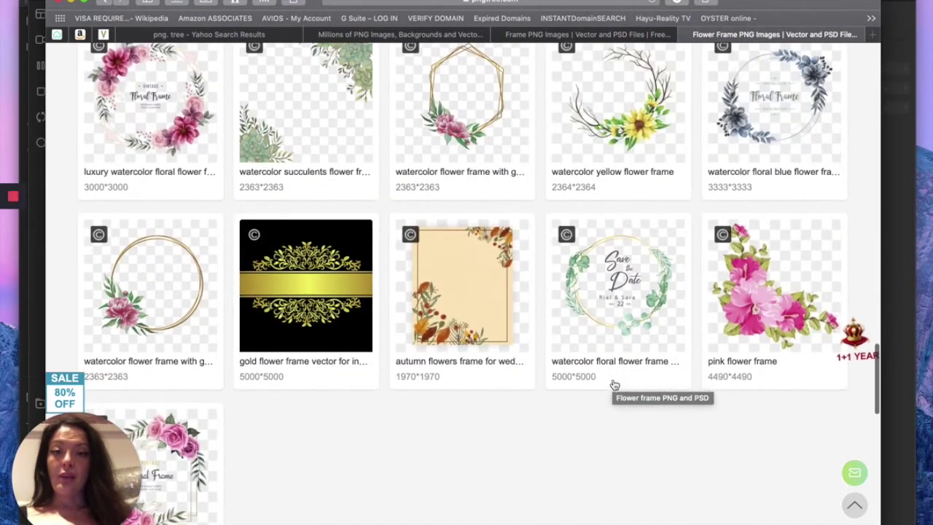
scroll(377, 294, "down", 3)
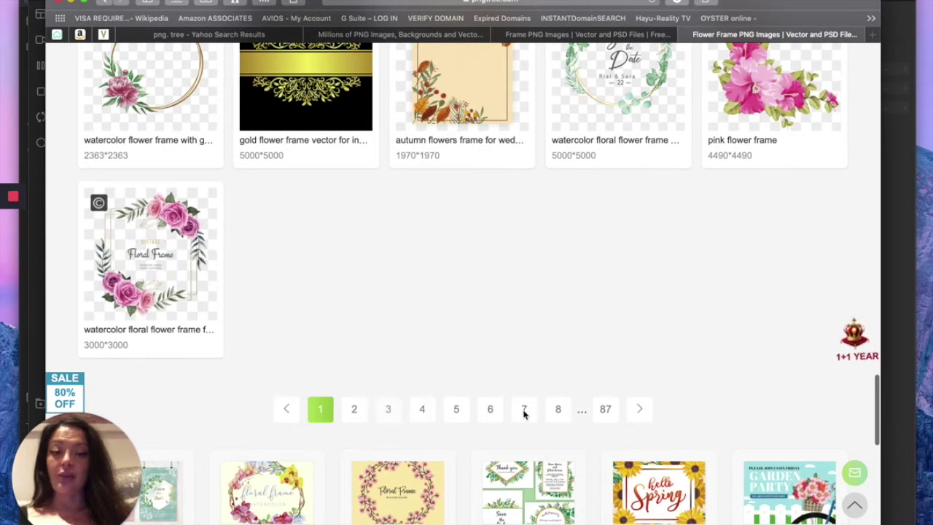
Go to page 2 of the flower frame results, try to open the purple pink flower frame and dismiss the registration form.
left_click(355, 408)
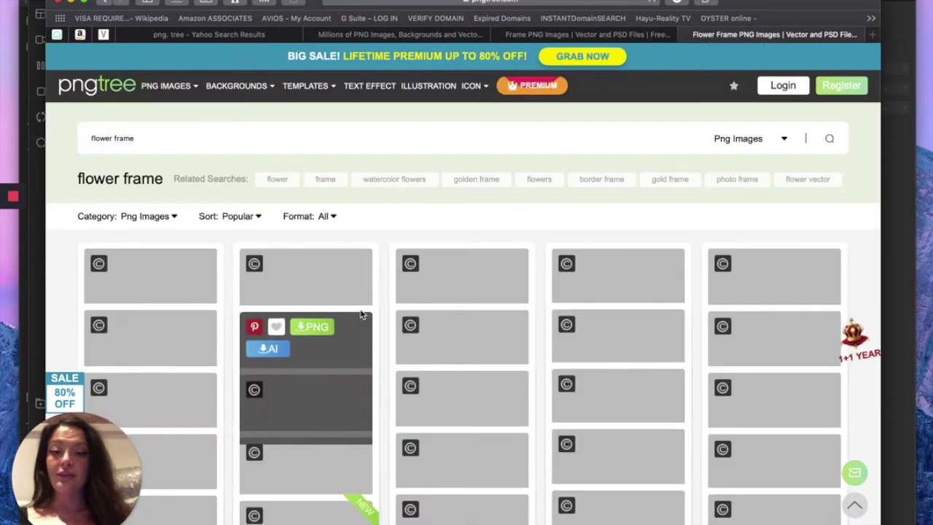
scroll(451, 399, "down", 5)
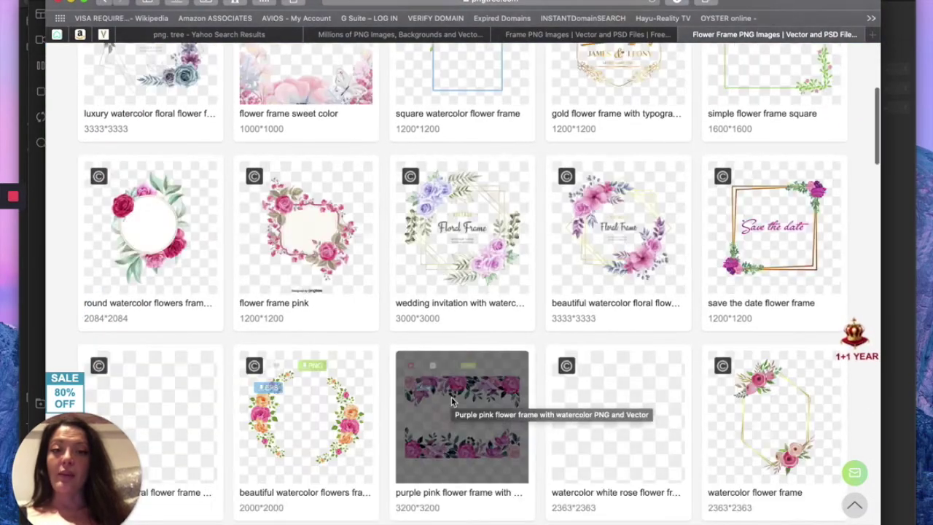
left_click(451, 404)
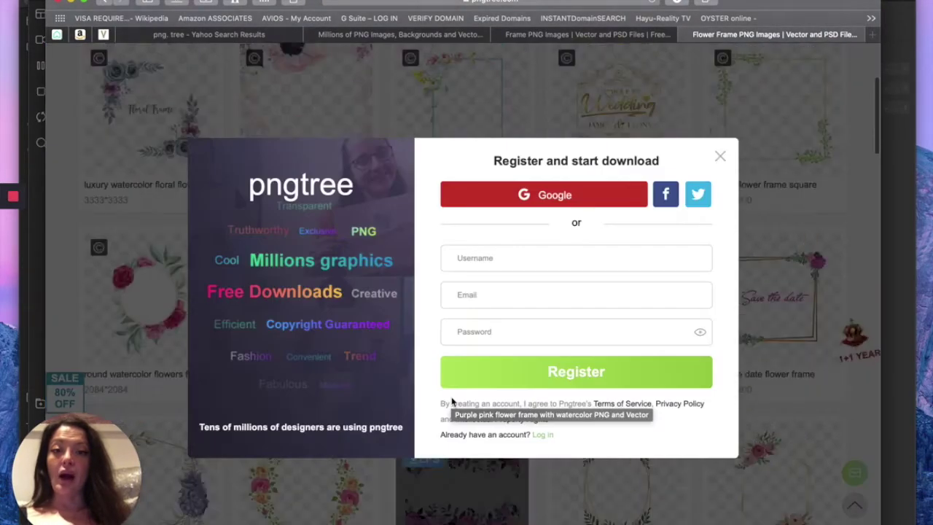
left_click(720, 156)
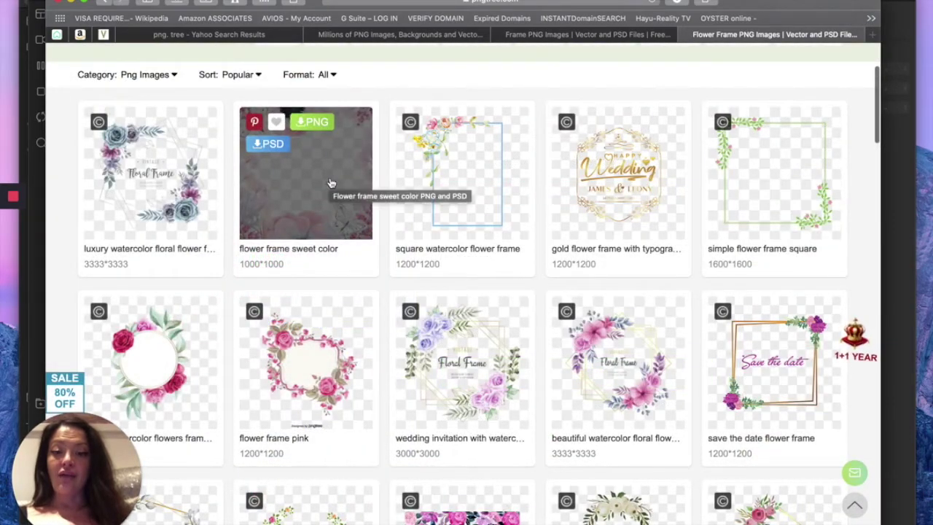
Open the square floral frame with watercolor flowers border and outlined leaves and view its large preview.
scroll(549, 334, "down", 2)
scroll(515, 408, "down", 10)
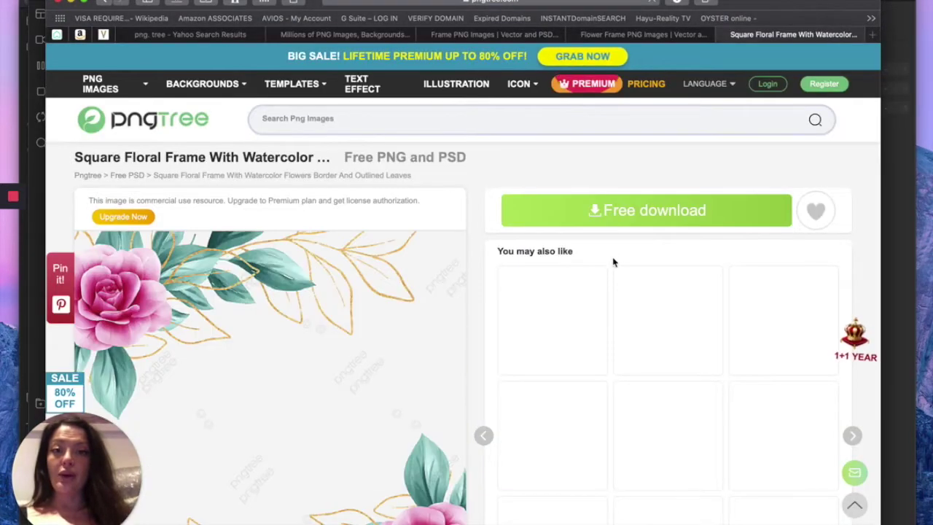
scroll(463, 339, "down", 2)
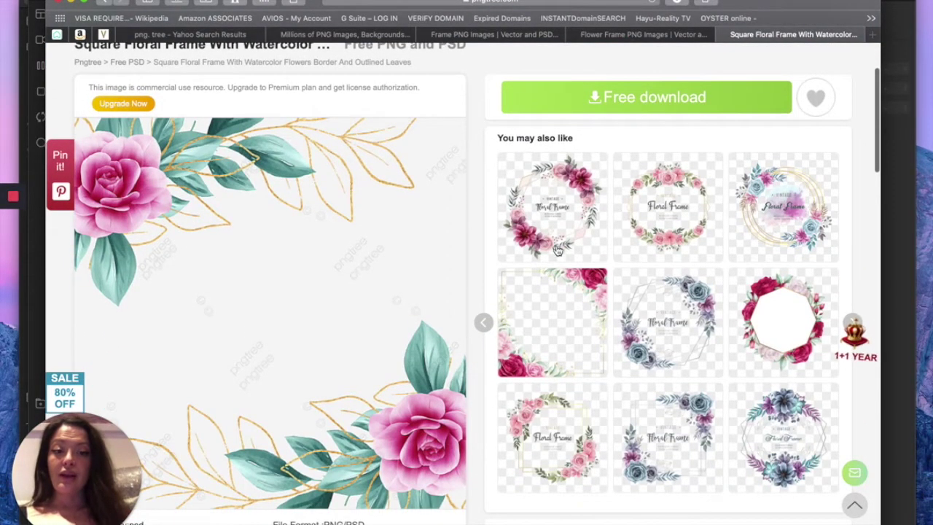
scroll(868, 325, "down", 3)
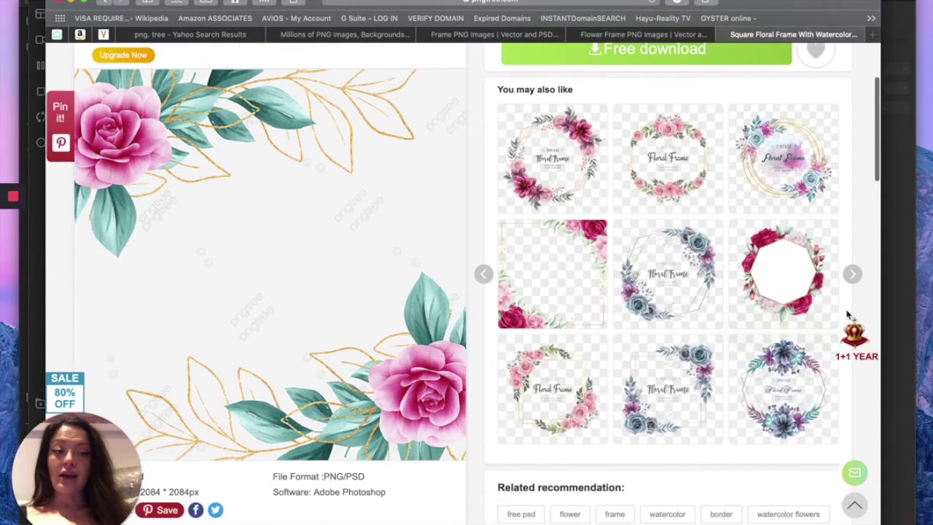
Browse several sets of related floral frame suggestions and look over the rest of the square floral frame's page.
left_click(853, 238)
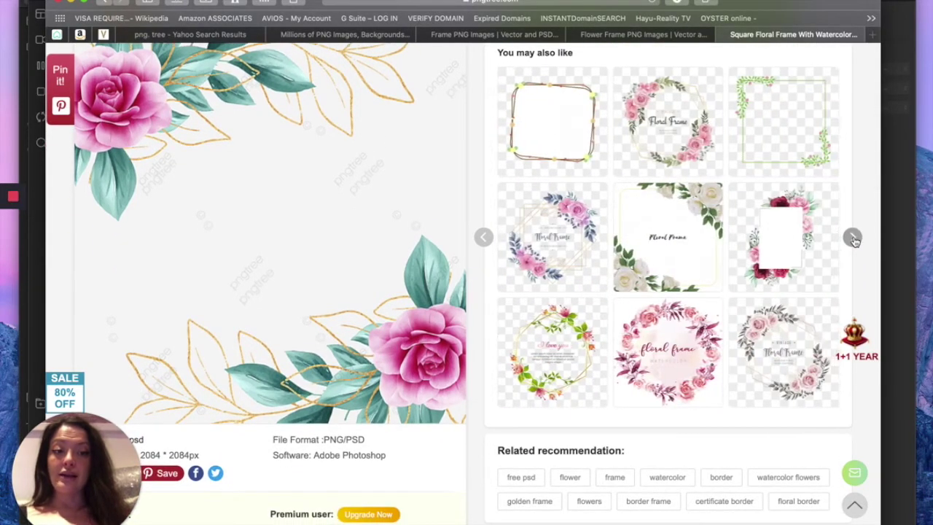
left_click(853, 238)
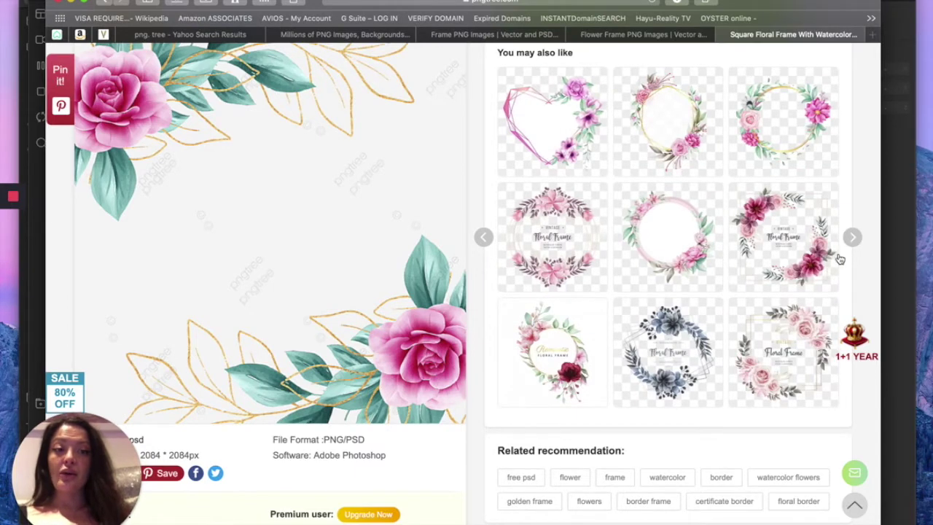
left_click(852, 245)
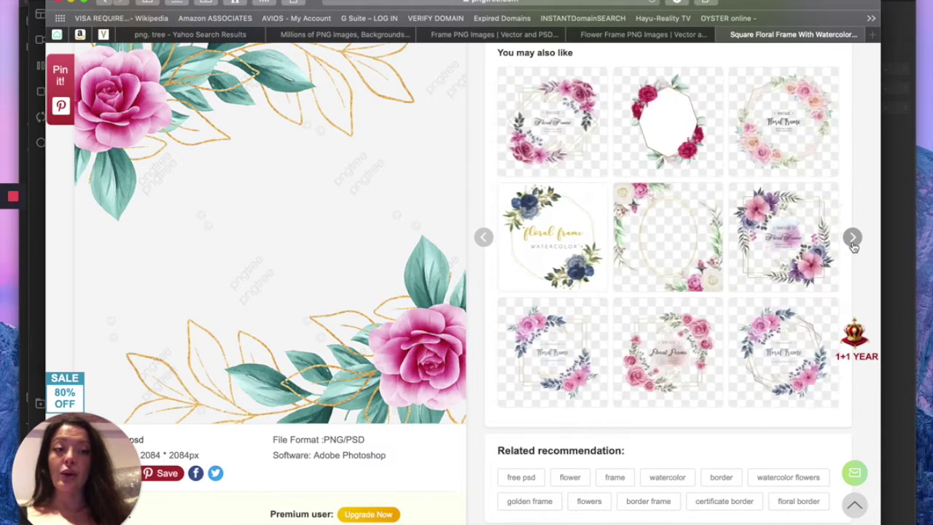
left_click(853, 245)
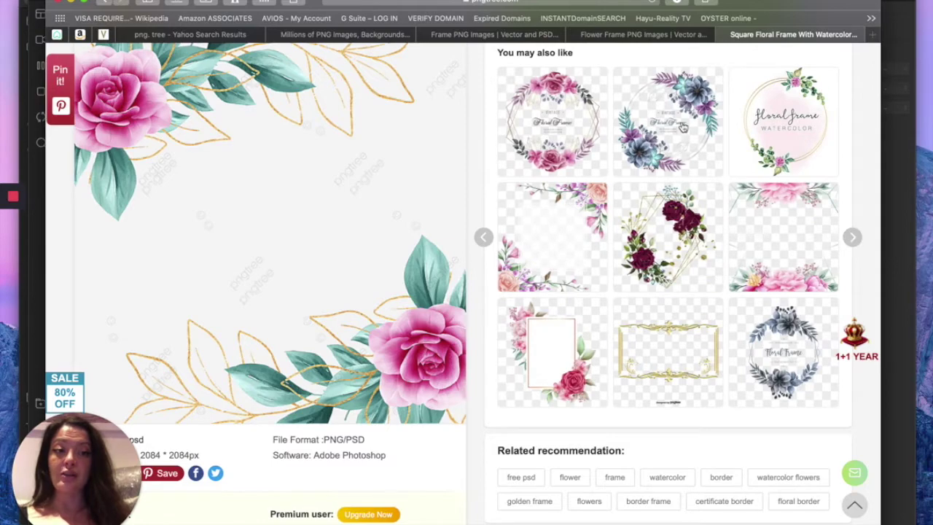
left_click(851, 240)
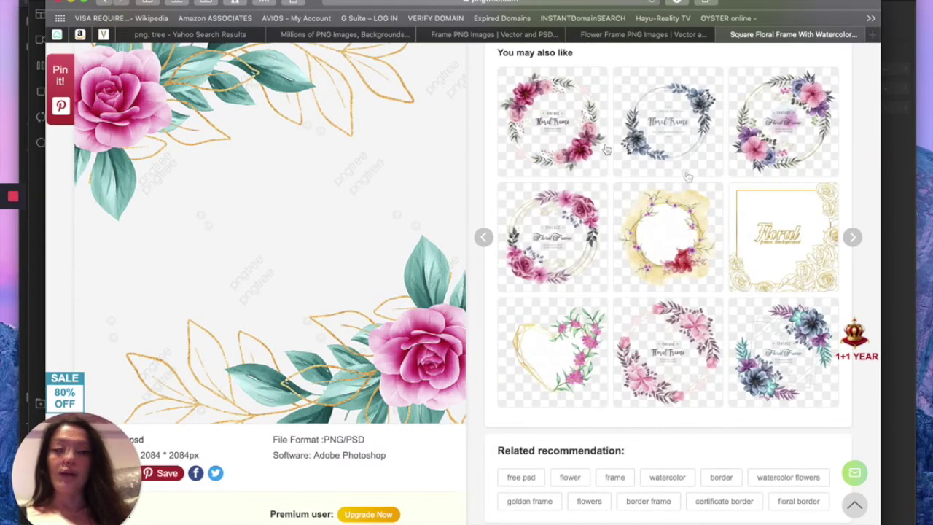
scroll(711, 244, "down", 15)
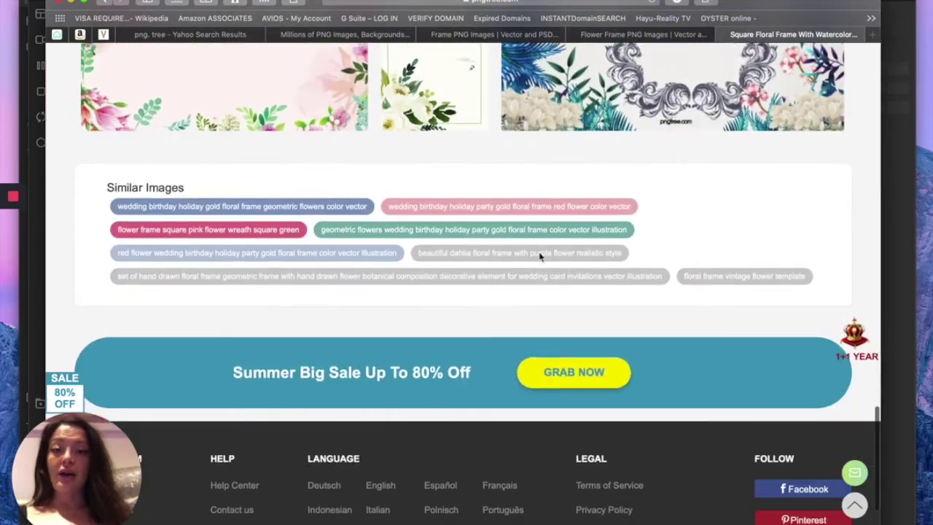
scroll(540, 257, "up", 15)
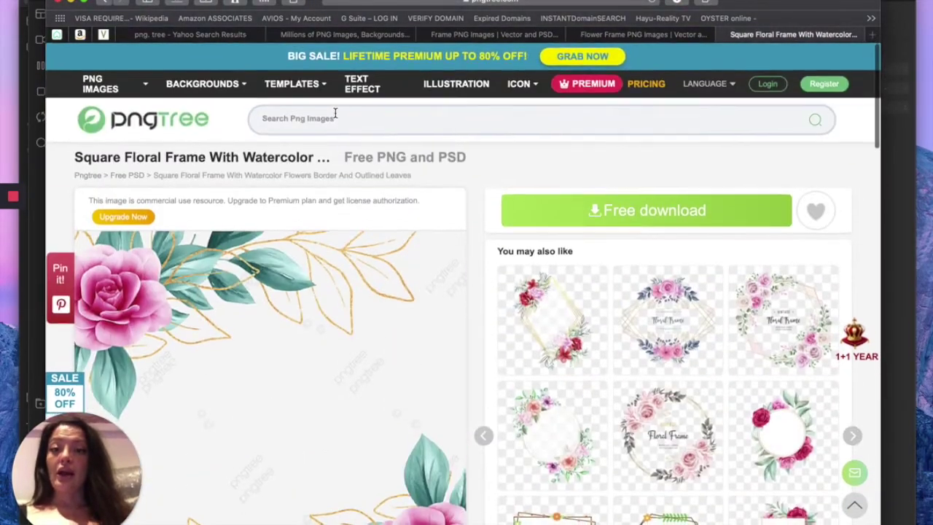
Search Pngtree for "christmas frame" and look through the results for frames with transparent centres.
left_click(335, 115)
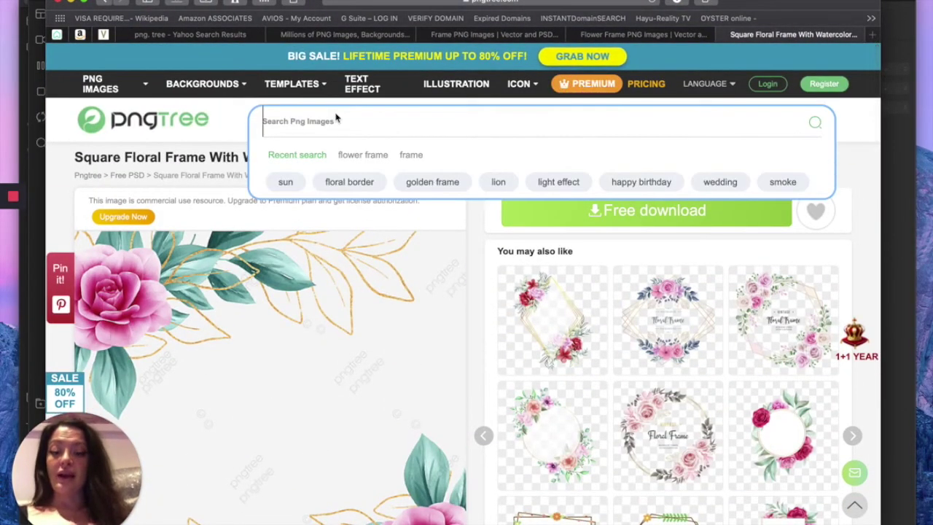
type("christmas ")
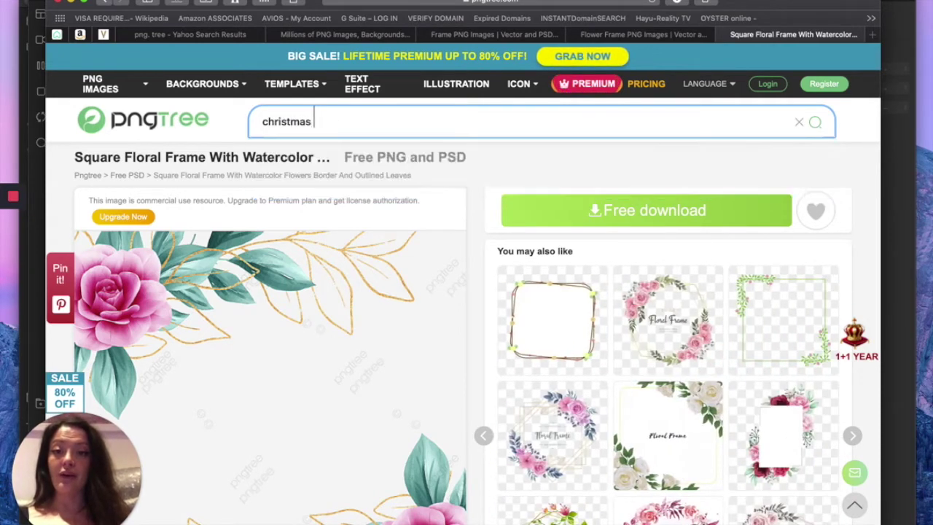
type("frame")
key("Return")
scroll(480, 315, "down", 2)
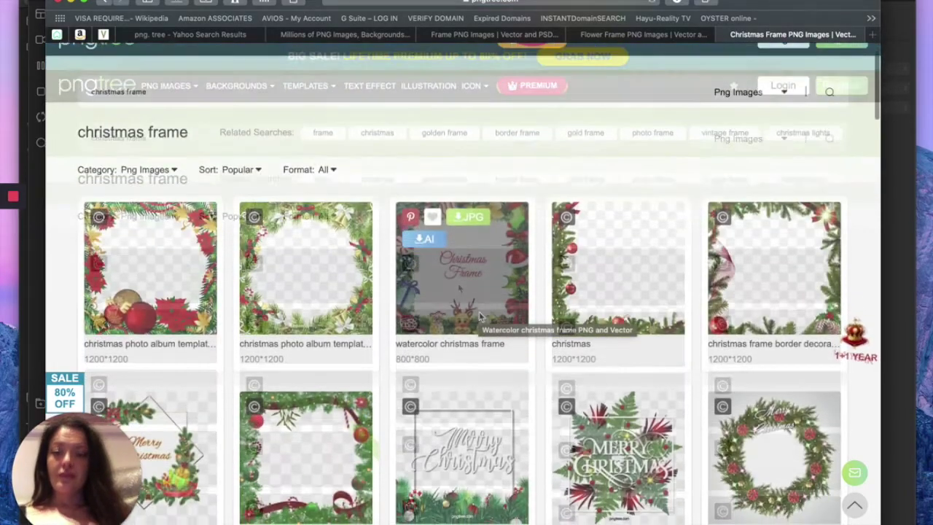
scroll(480, 314, "down", 5)
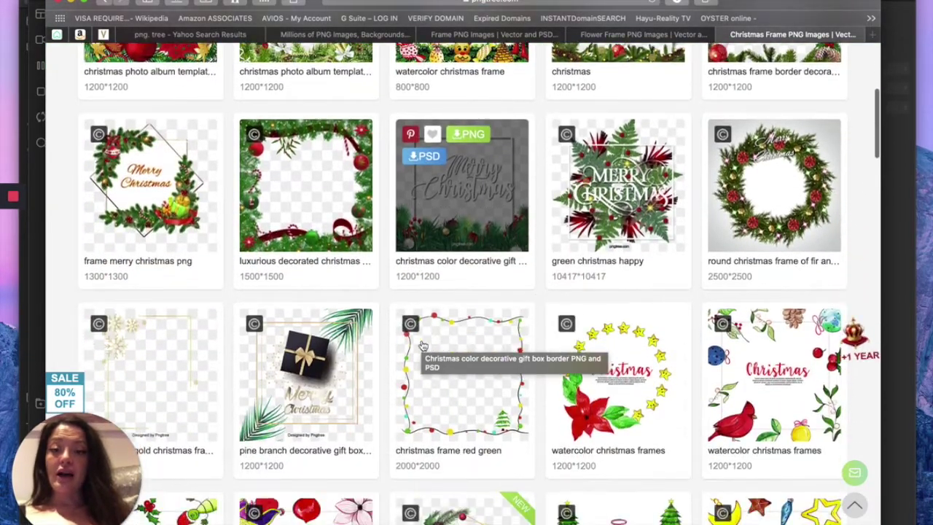
scroll(423, 345, "down", 10)
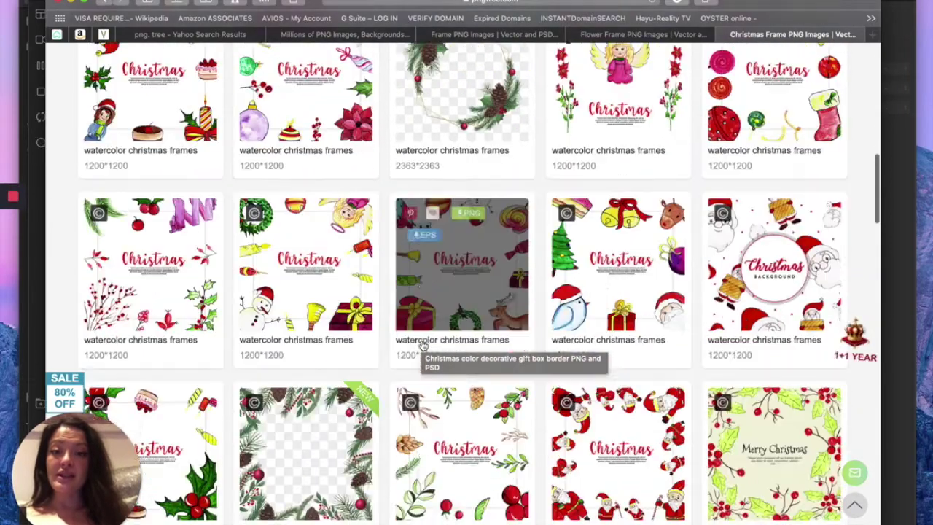
scroll(422, 345, "down", 10)
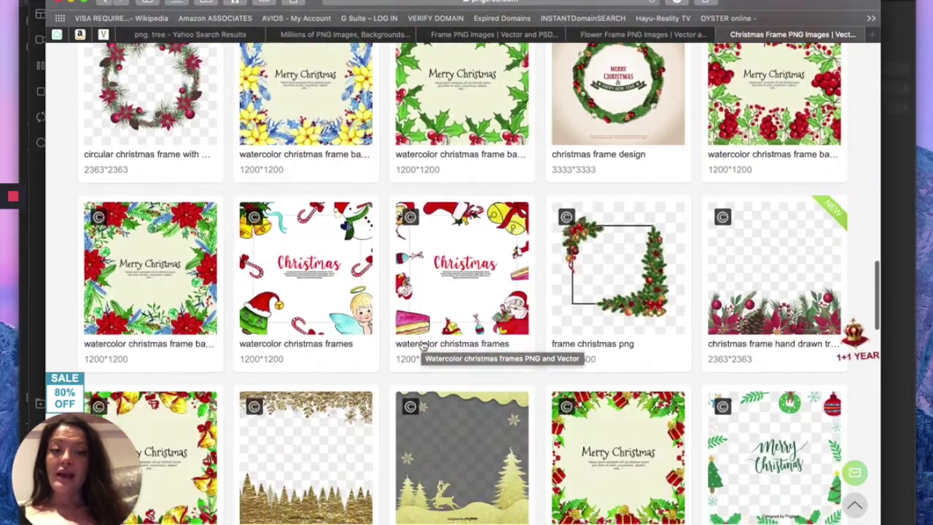
Open the Gold Christmas Texture Cage image and look over its preview, similar design elements and similar backgrounds.
scroll(423, 346, "down", 5)
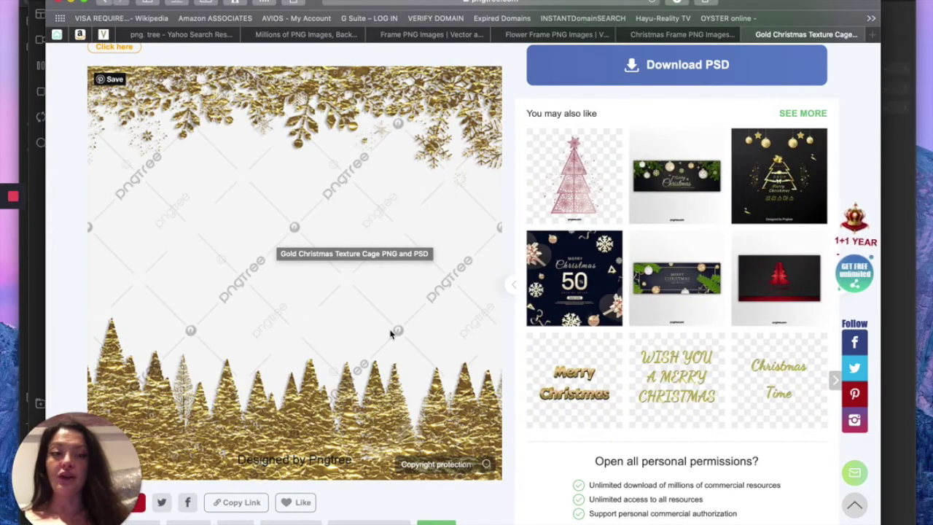
scroll(390, 333, "down", 15)
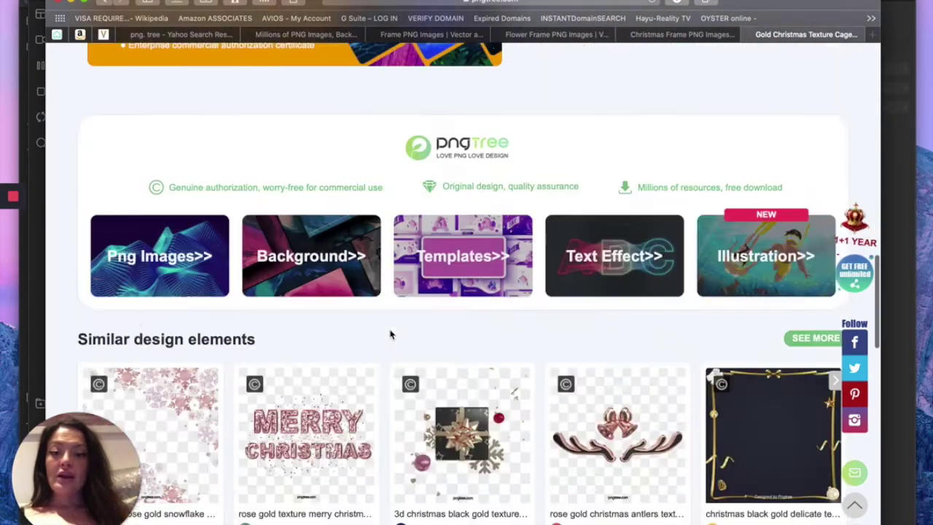
scroll(390, 334, "down", 7)
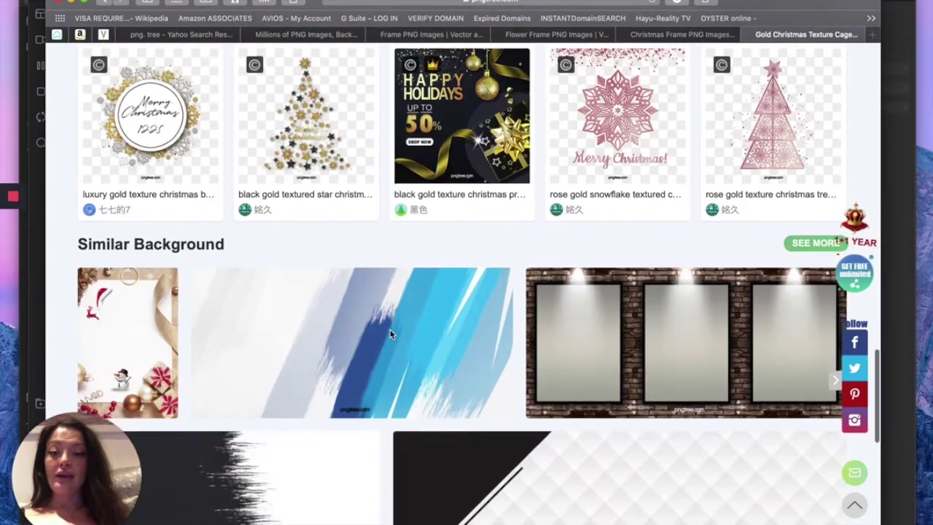
mouse_move(390, 334)
scroll(390, 334, "down", 6)
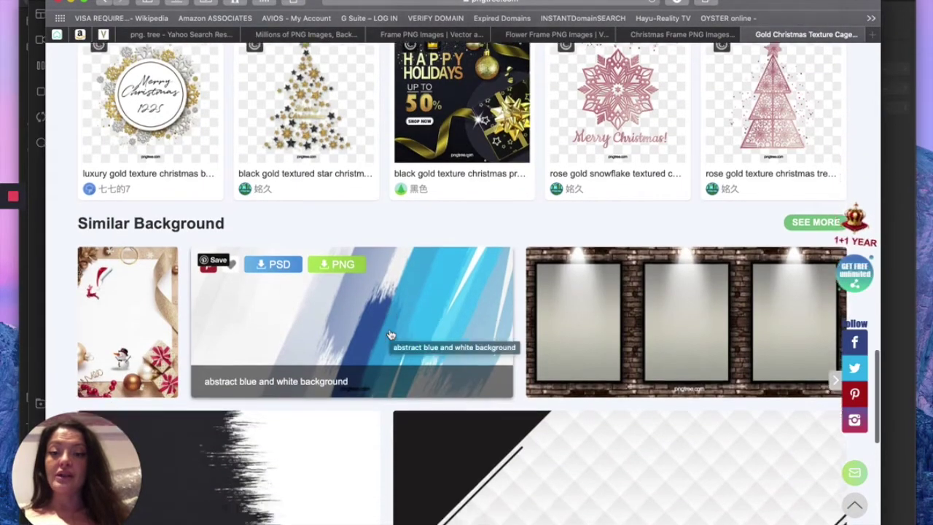
scroll(390, 334, "up", 20)
scroll(389, 334, "up", 5)
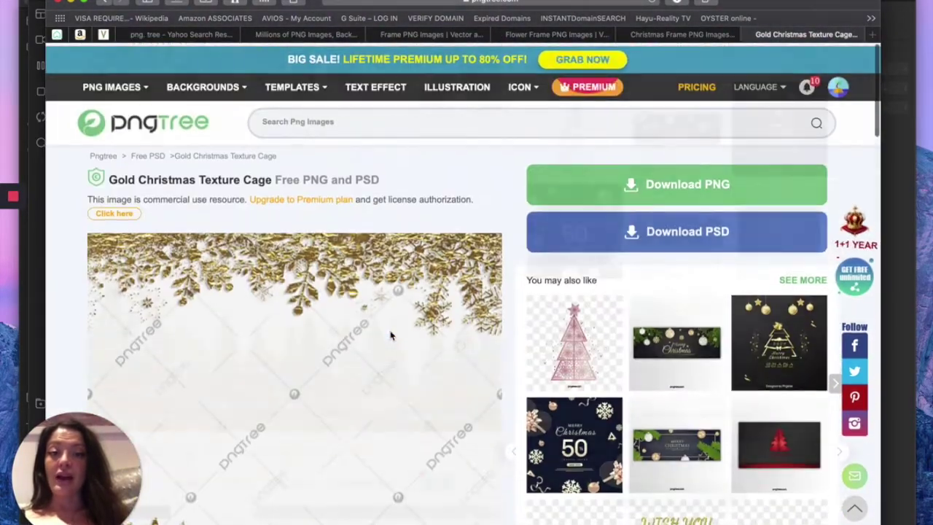
Search Pngtree for "food frame" and "candy frame", and look through the candy frame results.
left_click(319, 118)
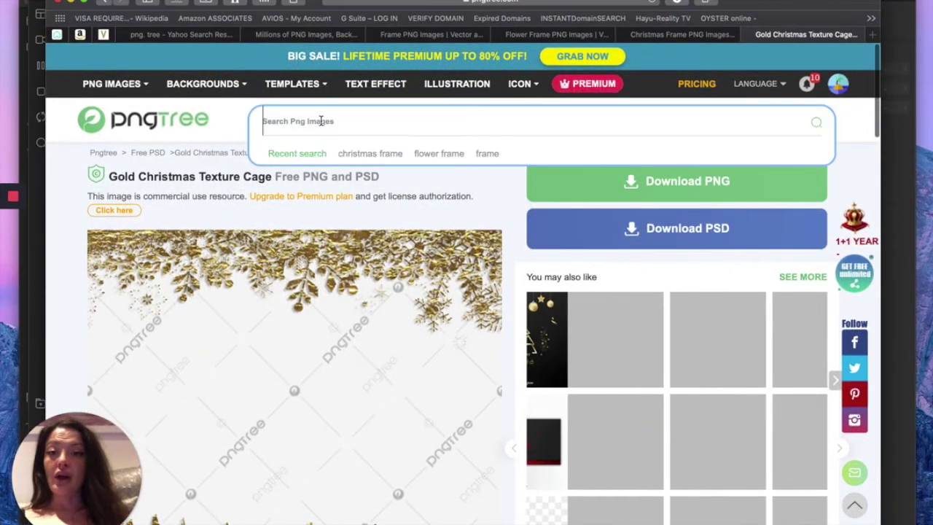
type("foodfr")
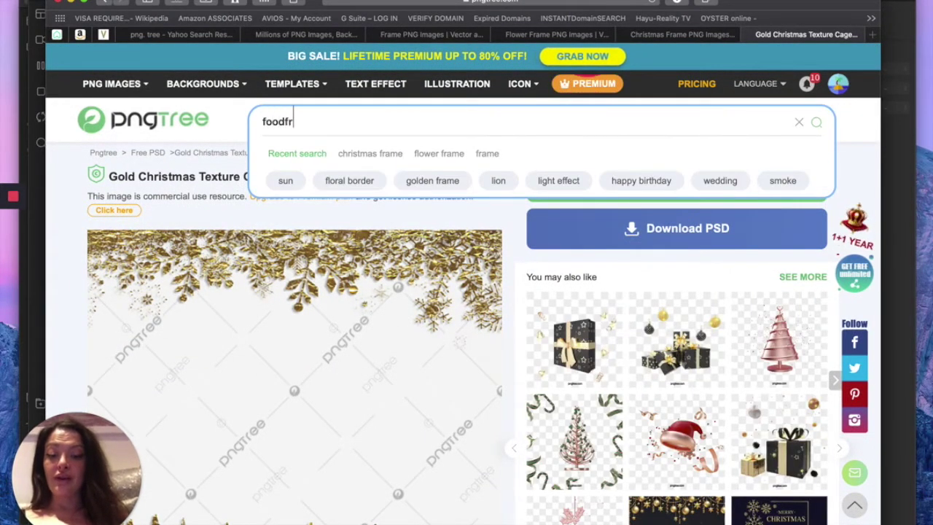
key("BackSpace")
key("BackSpace")
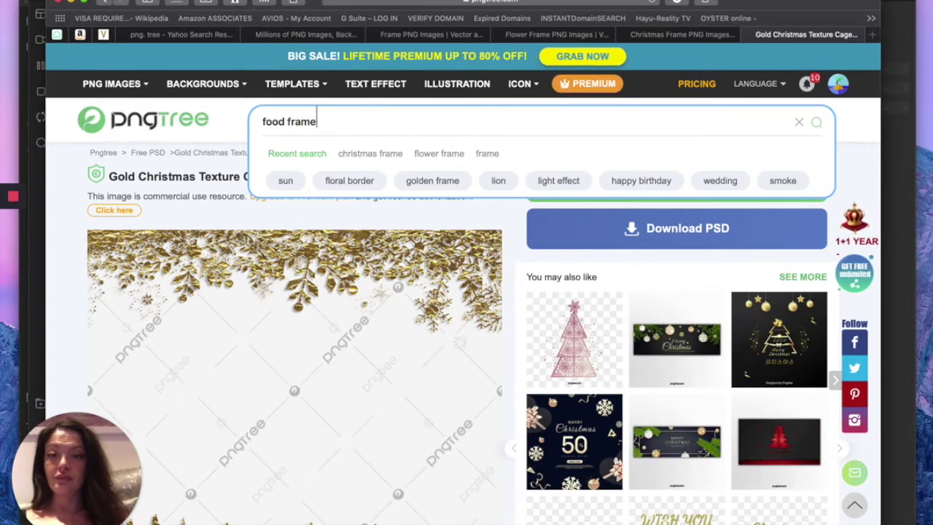
type("frame")
key("Return")
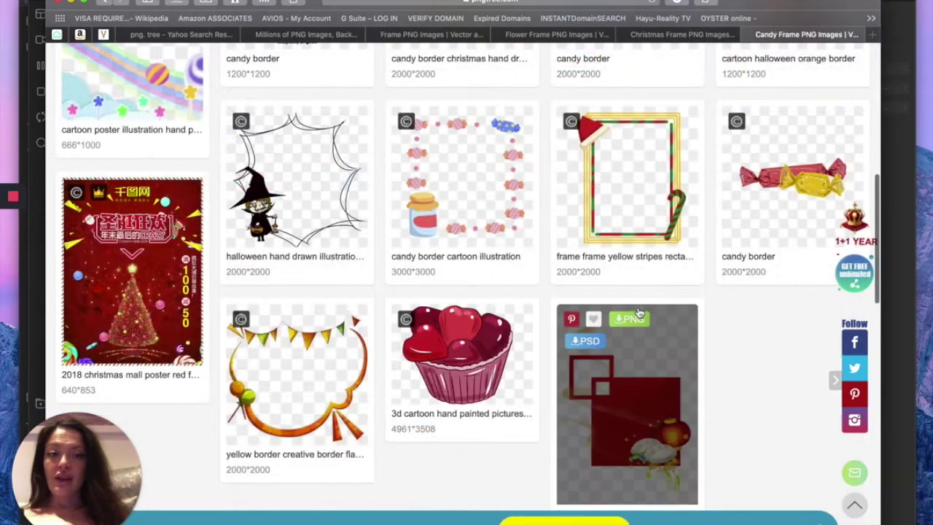
scroll(651, 343, "down", 5)
scroll(651, 341, "up", 10)
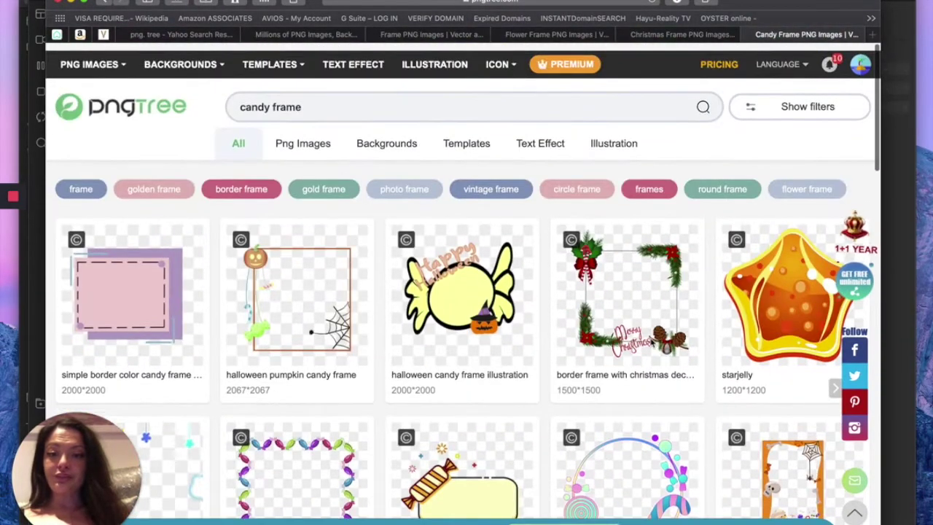
Open the halloween pumpkin candy frame in a new tab and look over its preview, related suggestions and image specs.
key("super+t")
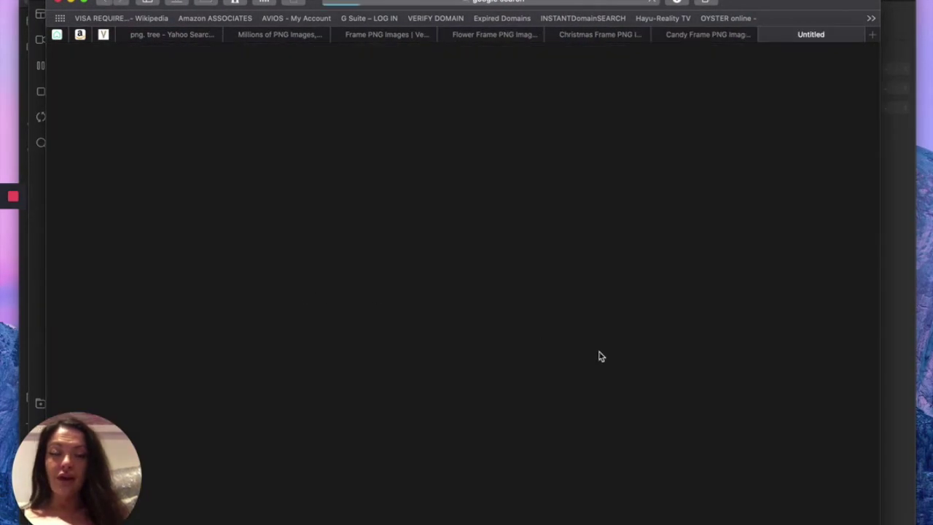
scroll(702, 252, "down", 5)
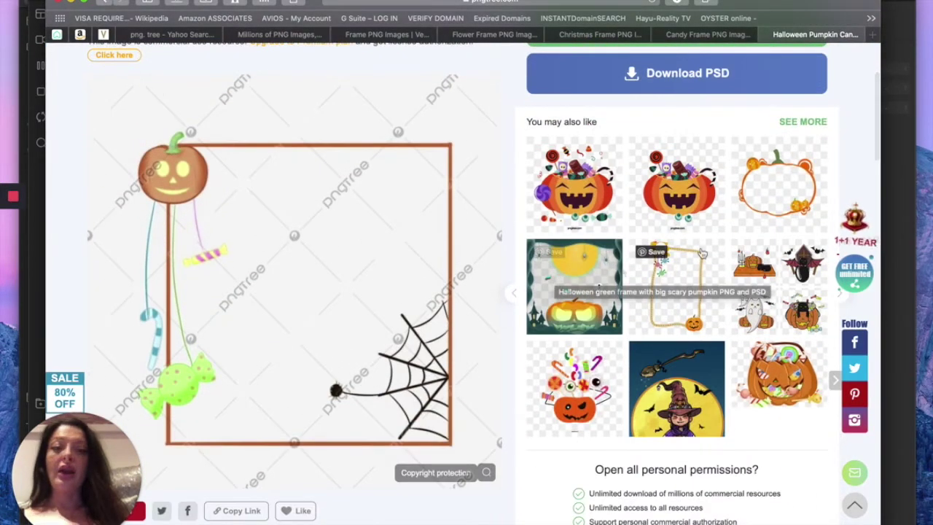
left_click(840, 297)
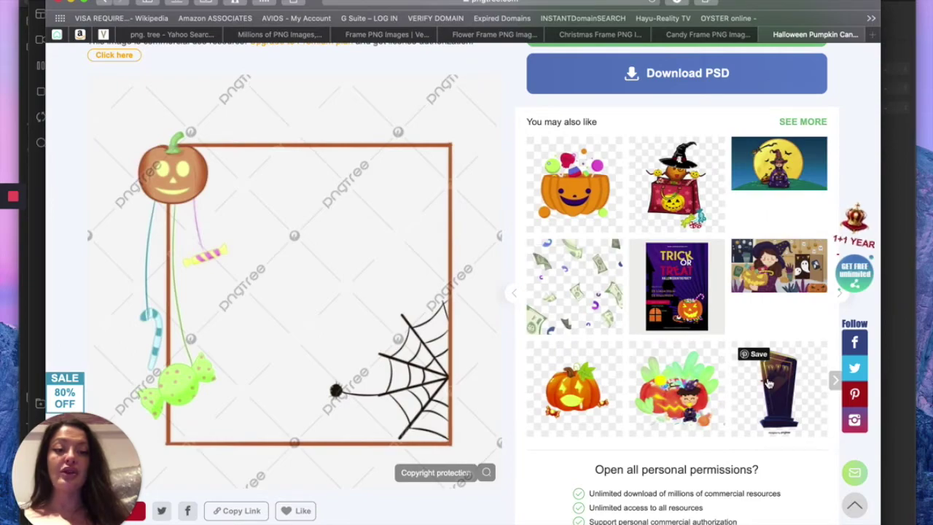
scroll(530, 423, "down", 10)
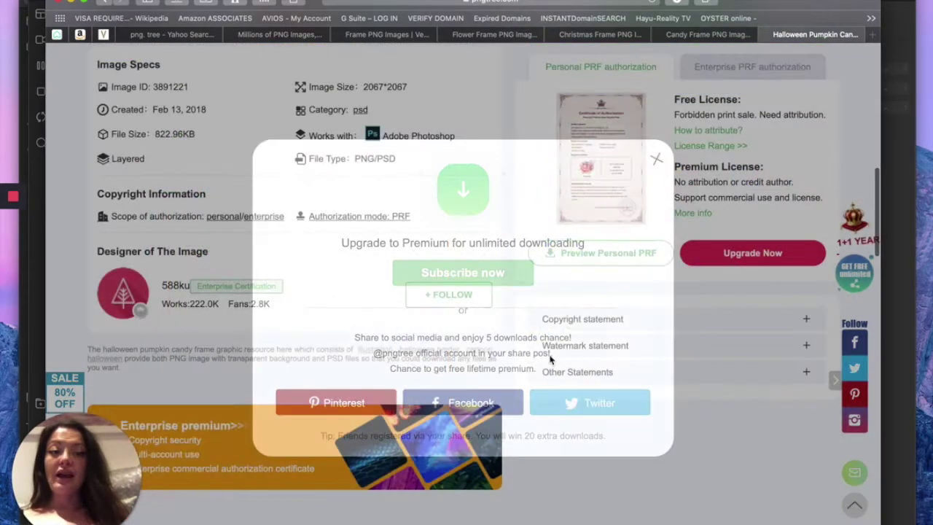
scroll(530, 423, "down", 5)
scroll(528, 419, "up", 7)
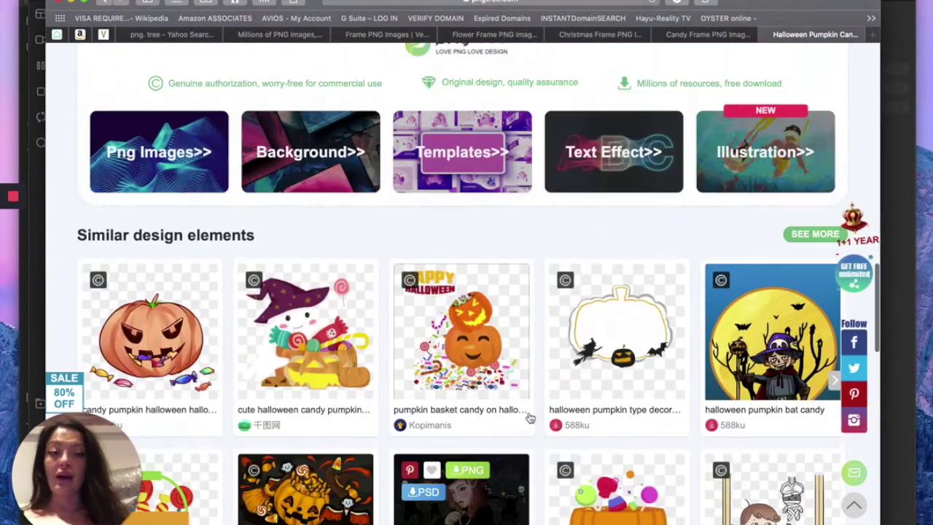
scroll(531, 417, "up", 6)
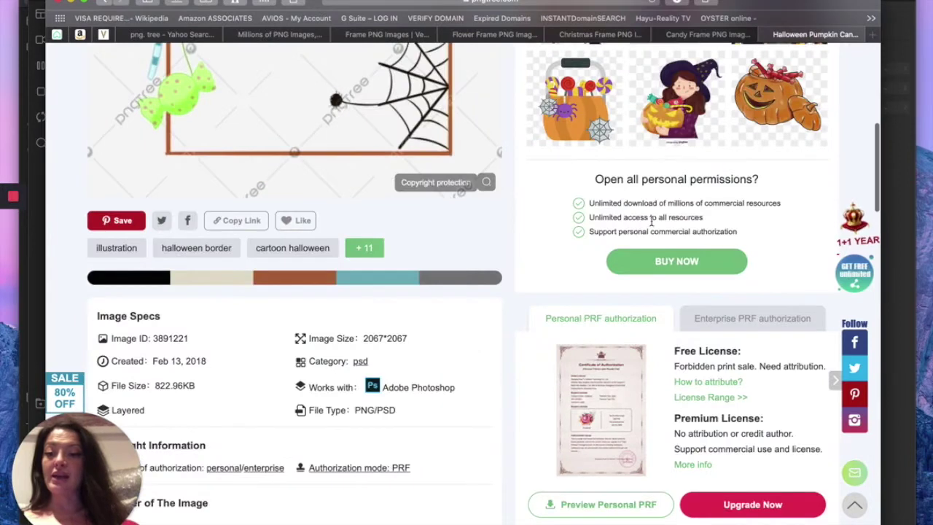
Open canva.com in a new browser tab and create a blank A4 design.
left_click(872, 34)
type("canva.com")
key("Return")
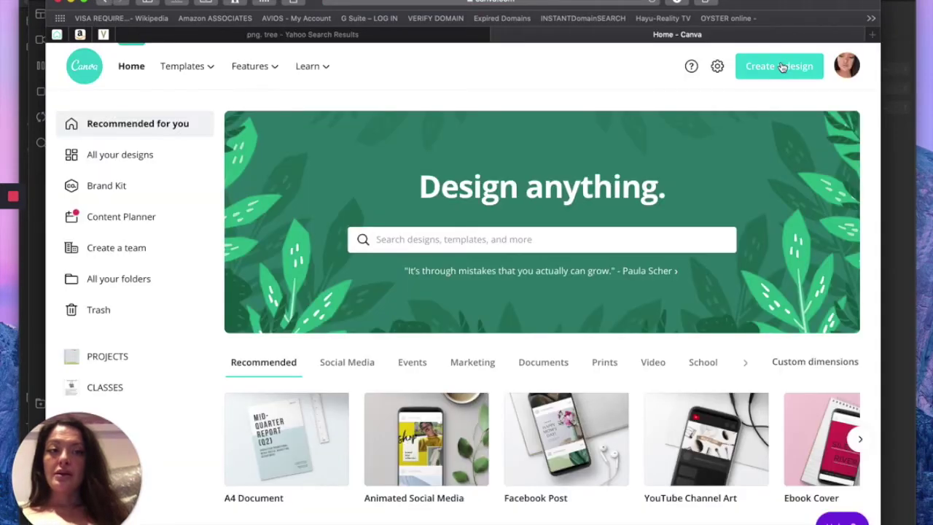
left_click(779, 67)
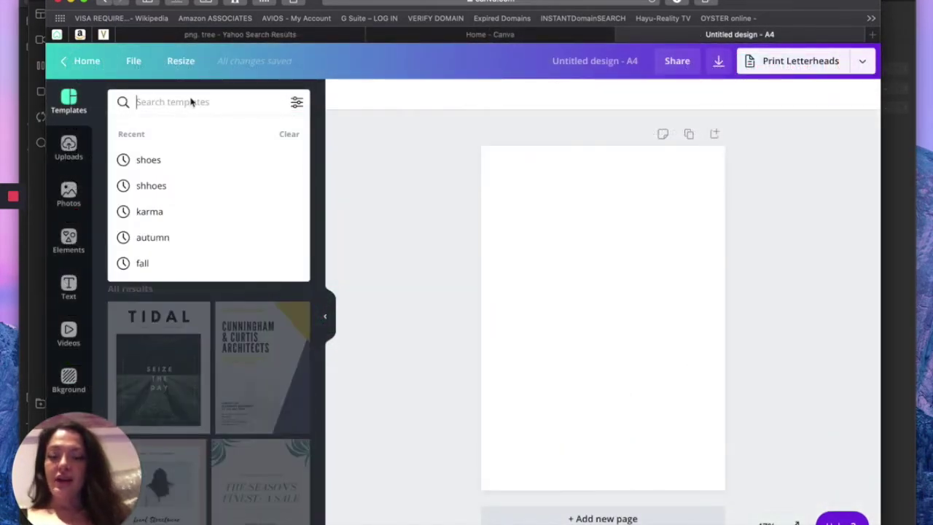
Search Canva's templates for "frame" and look through the suggested designs.
type("frame")
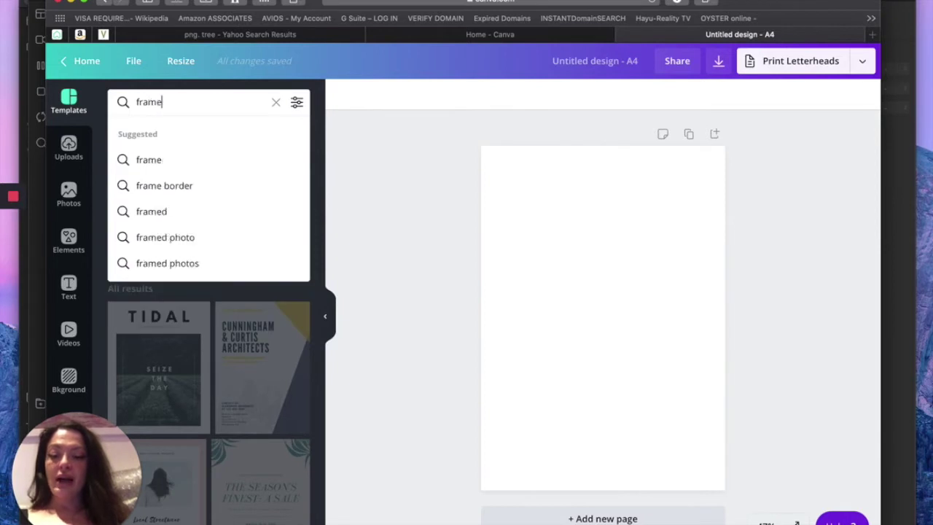
key("Return")
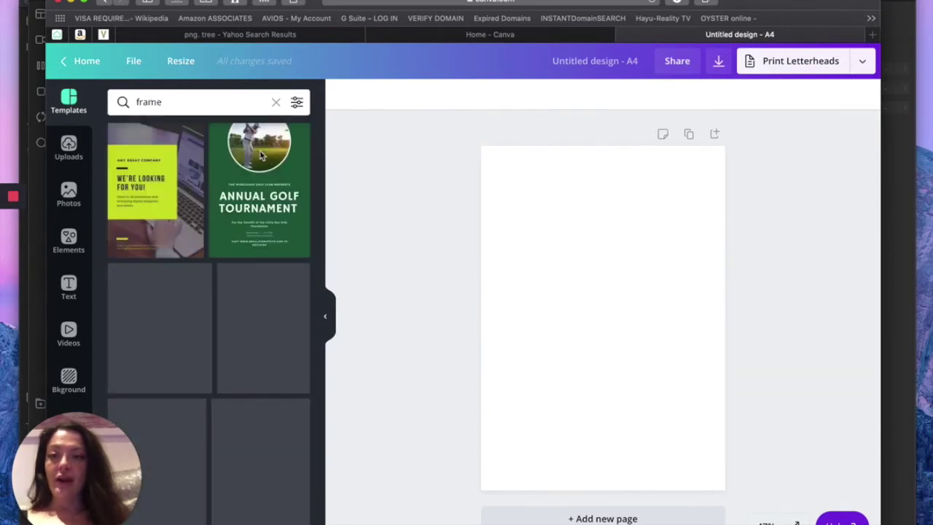
scroll(216, 341, "down", 2)
scroll(216, 341, "down", 2)
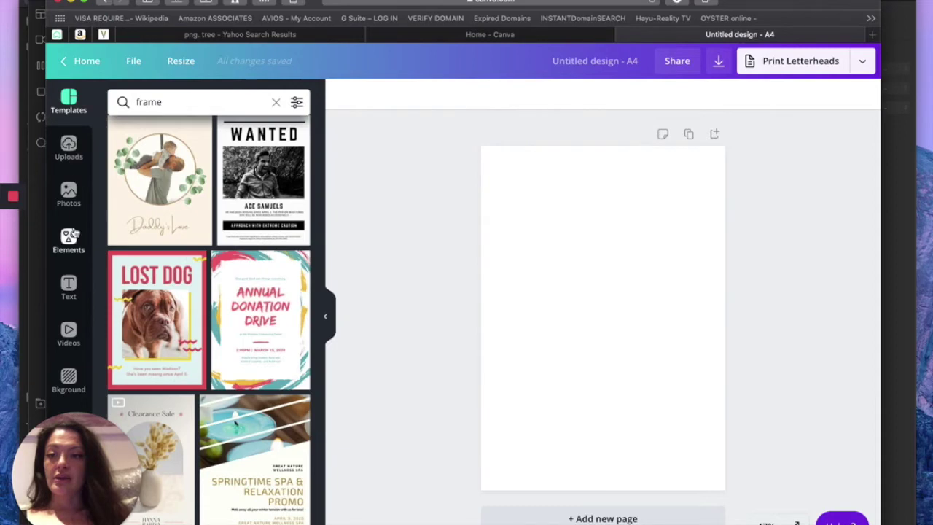
Search Canva's photos for "frame" and add the pink and gold watercolor frame with a transparent centre to the page.
left_click(69, 191)
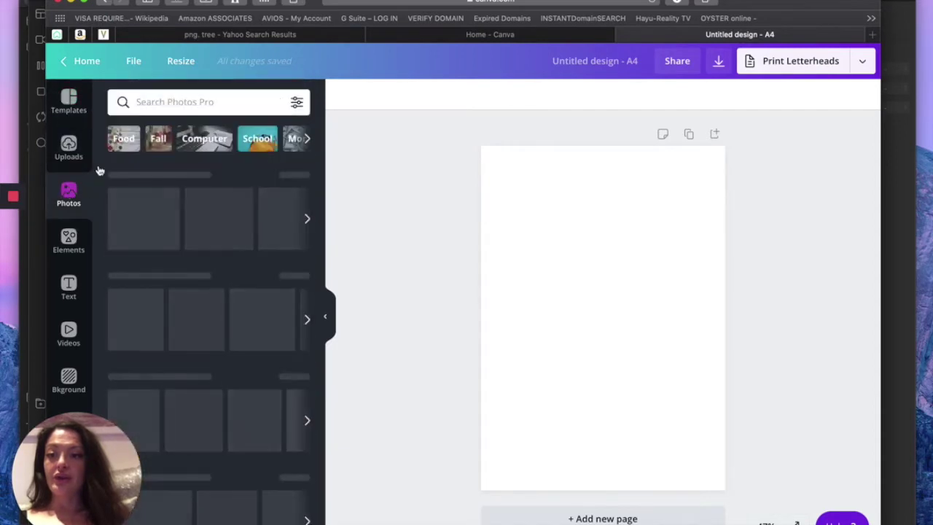
left_click(182, 106)
type("frame")
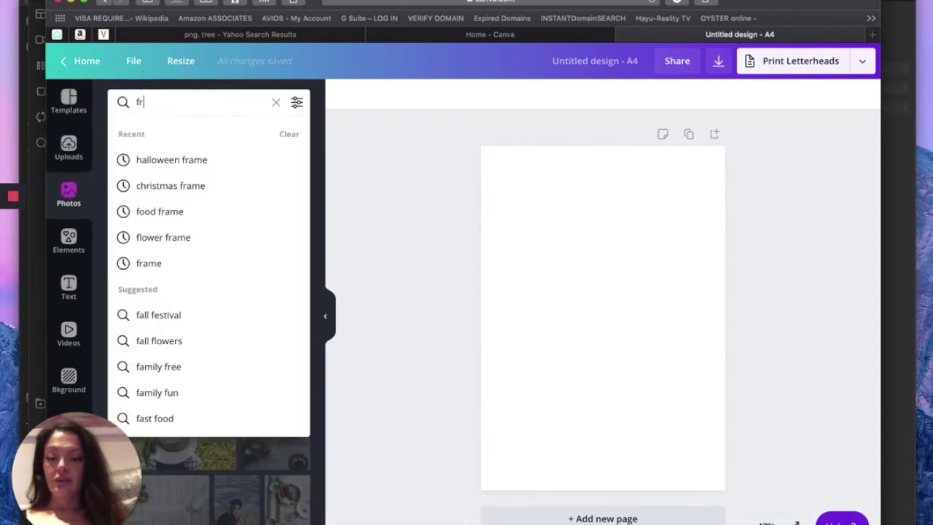
key("Return")
scroll(272, 311, "down", 5)
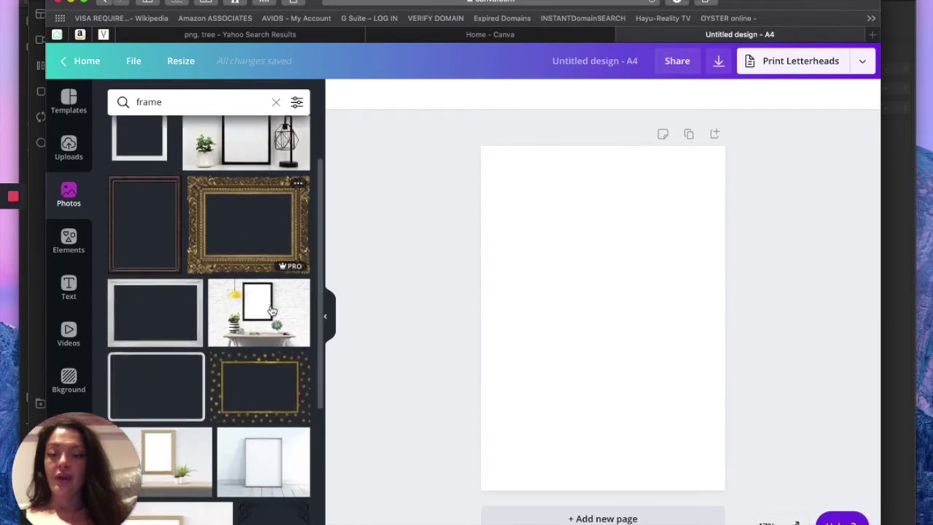
scroll(232, 377, "down", 5)
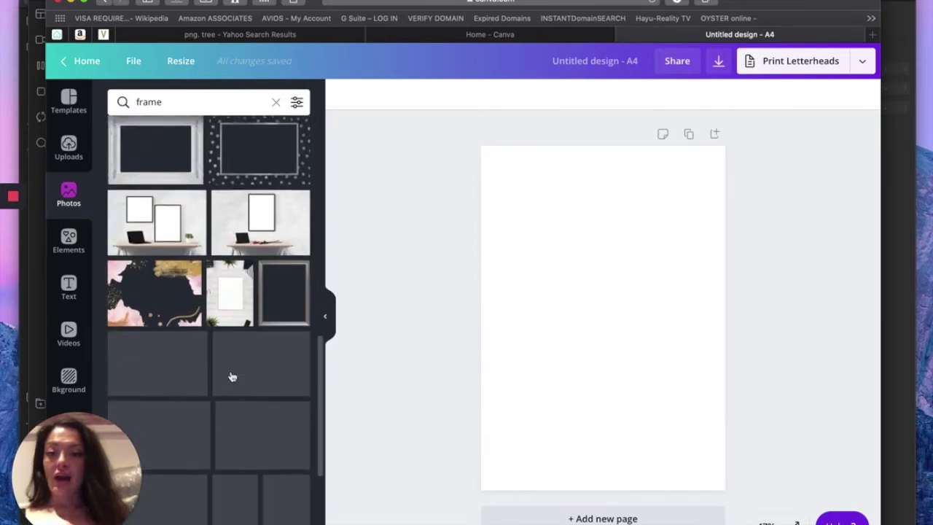
left_click(169, 186)
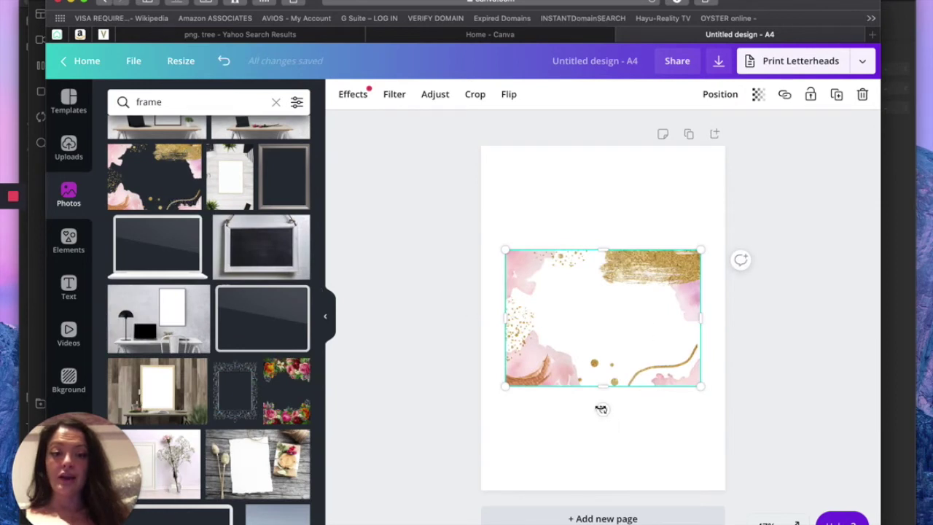
Rotate the watercolor frame 90° clockwise into portrait orientation and enlarge it to cover most of the A4 page.
left_click_drag(585, 405, 596, 417)
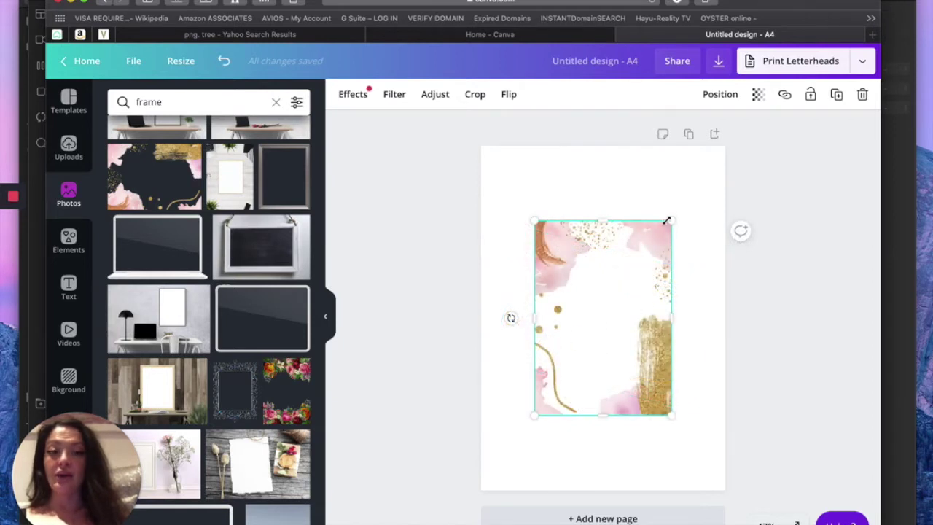
left_click_drag(694, 183, 693, 181)
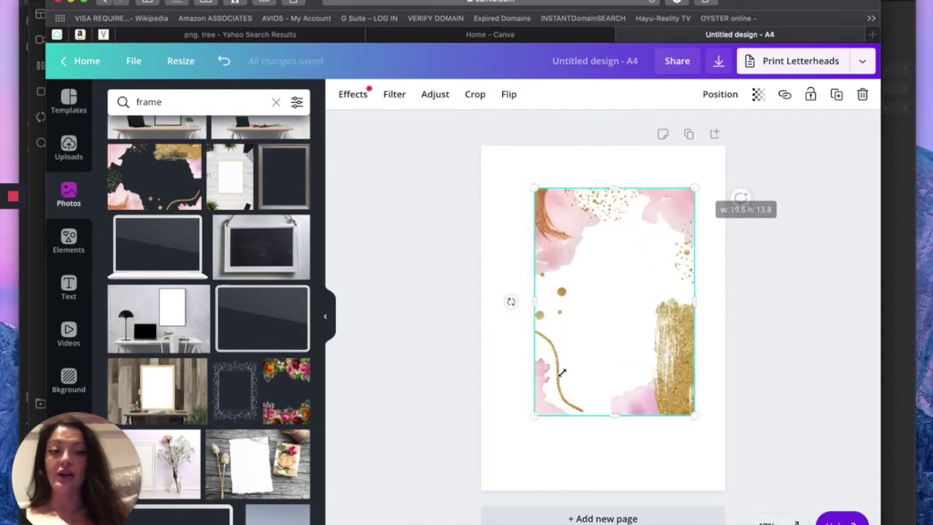
left_click_drag(531, 415, 505, 458)
Download the watercolor frame design as a PNG with a transparent background and dismiss the print offer.
left_click(718, 64)
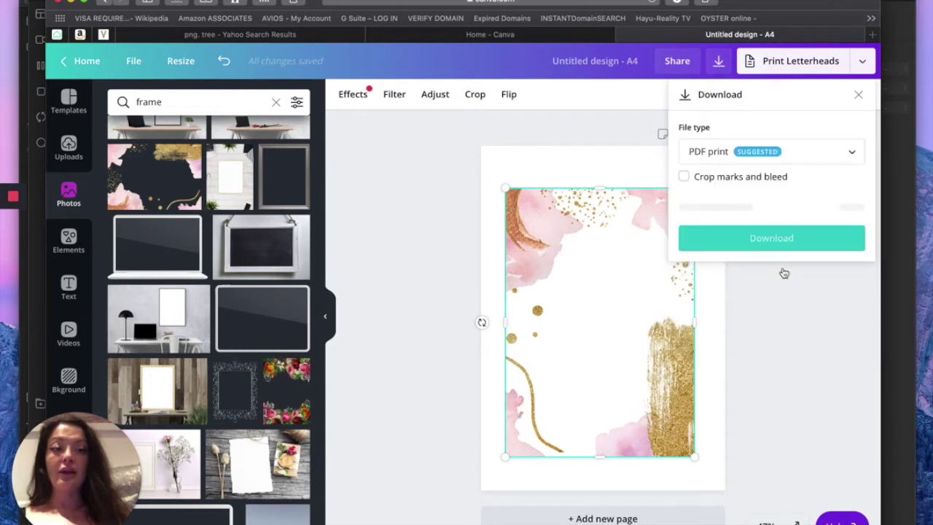
left_click(719, 153)
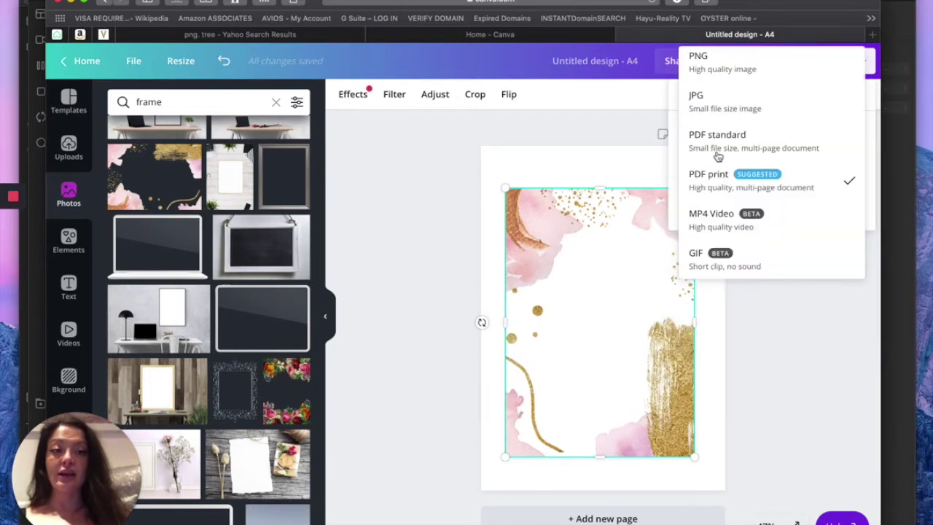
left_click(714, 69)
left_click(683, 226)
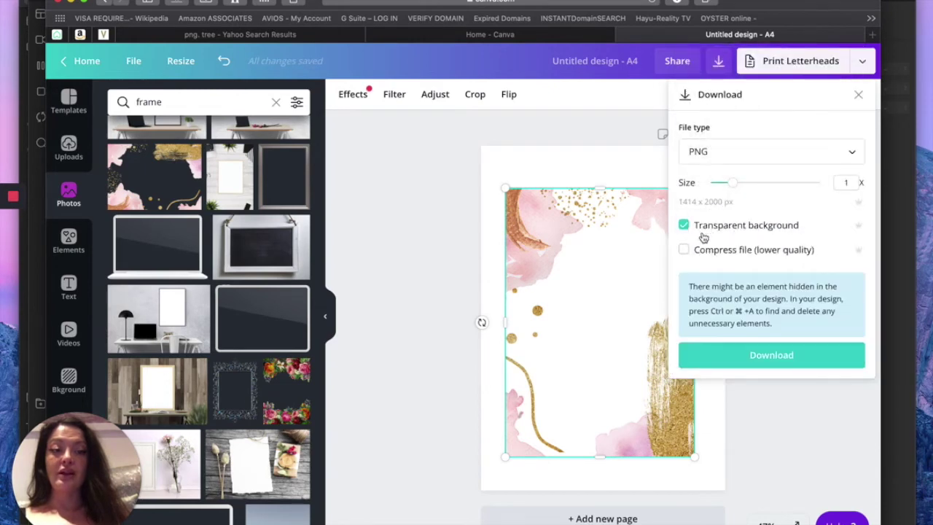
left_click(728, 355)
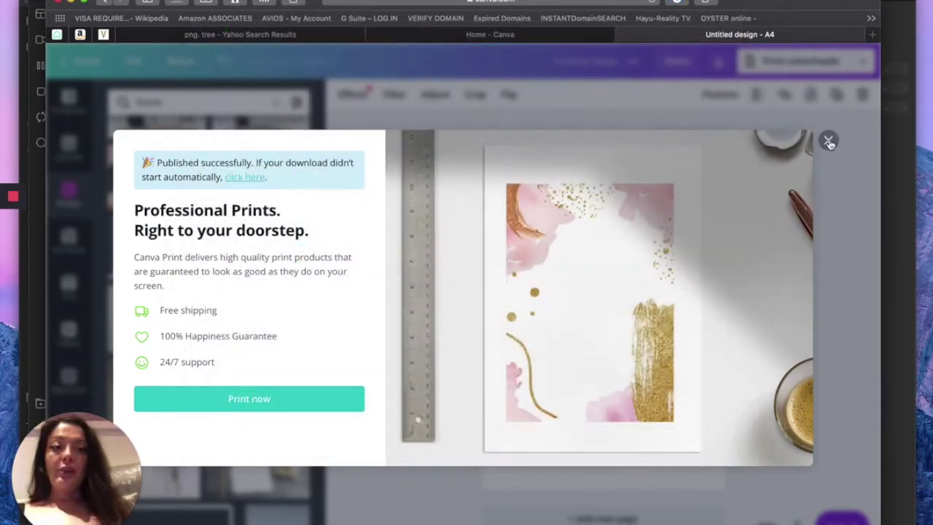
left_click(829, 141)
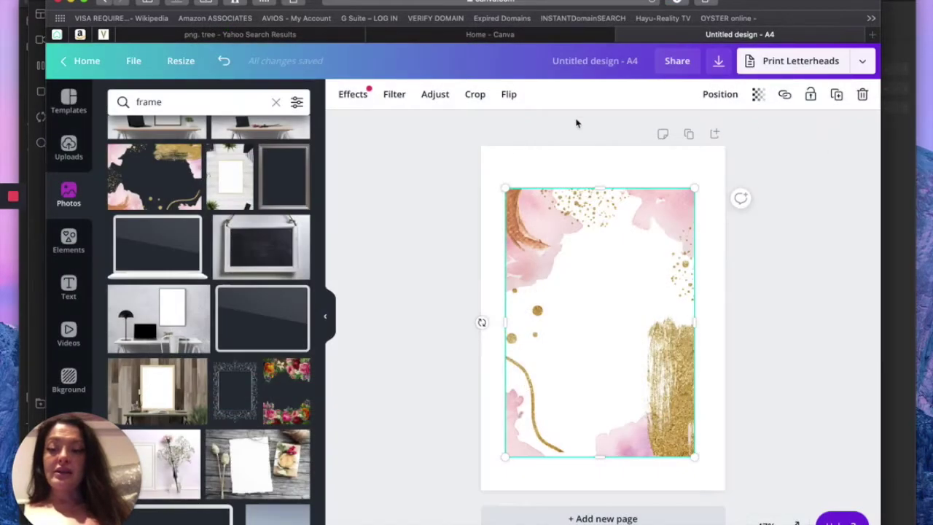
Try the black brush-stroke frame from the photo results on the page, then delete it.
scroll(198, 274, "down", 10)
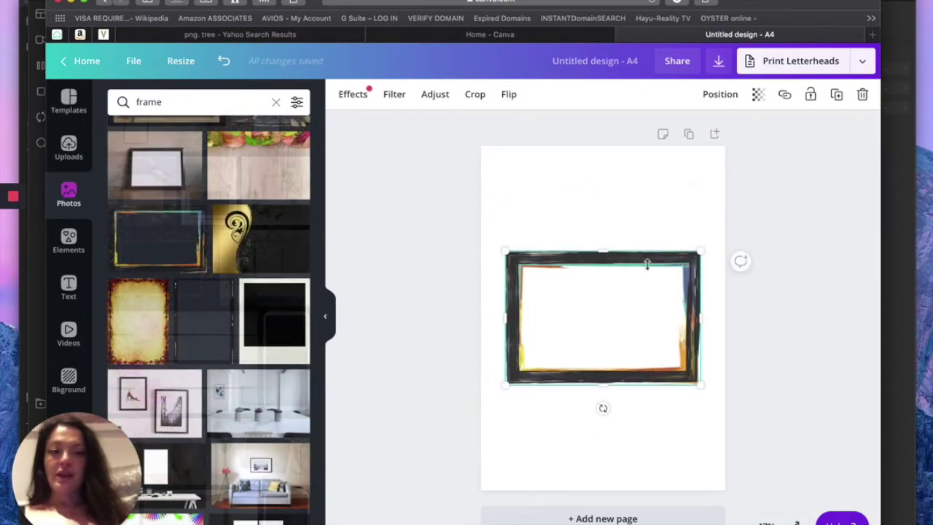
scroll(300, 315, "down", 7)
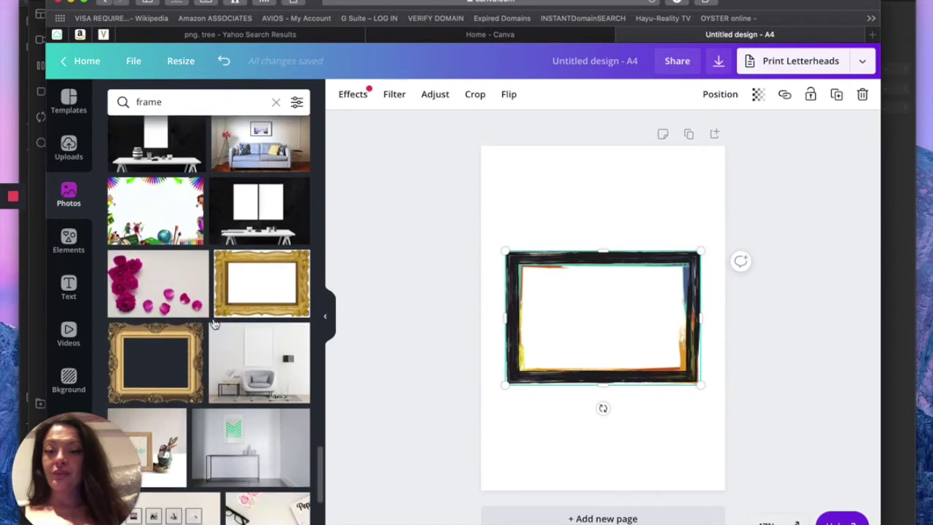
key("Delete")
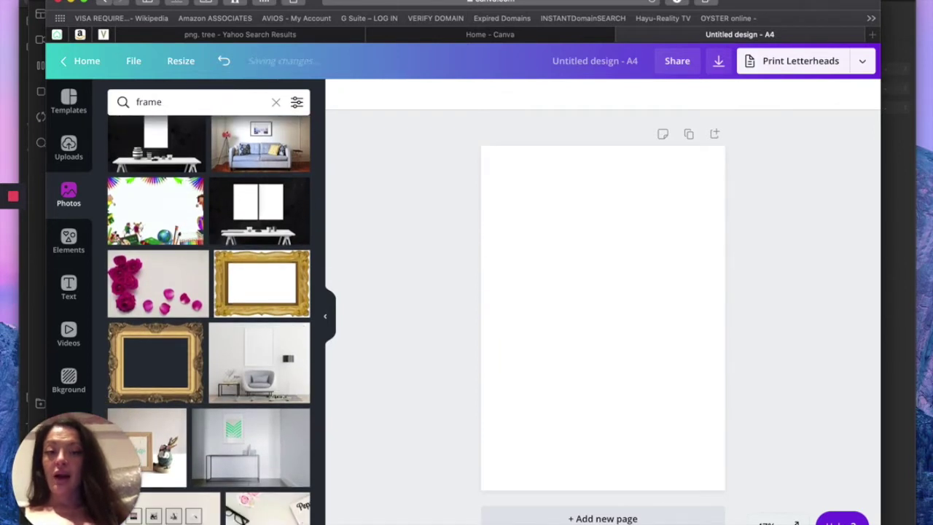
Add the school-supplies frame to the page, and select the white background of its screenshot with Instant Alpha in Preview.
left_click(155, 211)
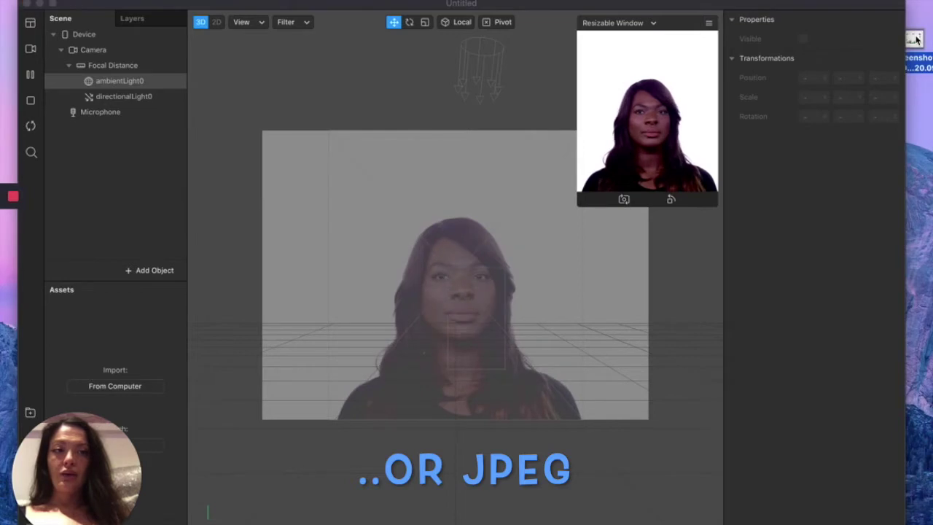
left_click(916, 37)
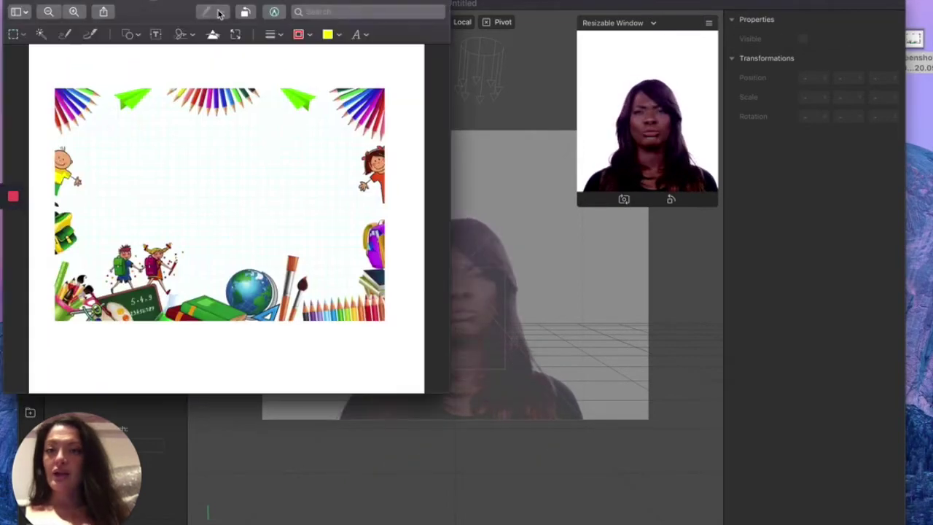
left_click(42, 34)
left_click_drag(134, 131, 145, 150)
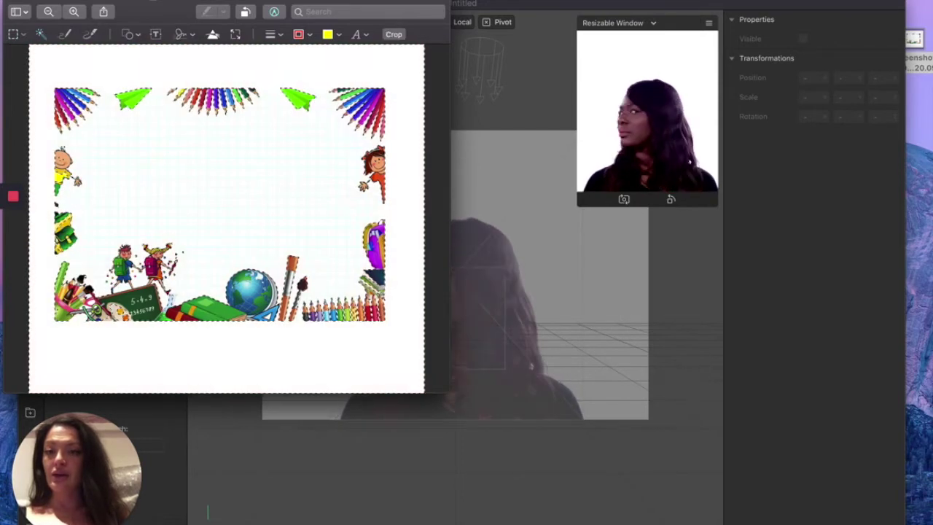
left_click(120, 6)
left_click(130, 62)
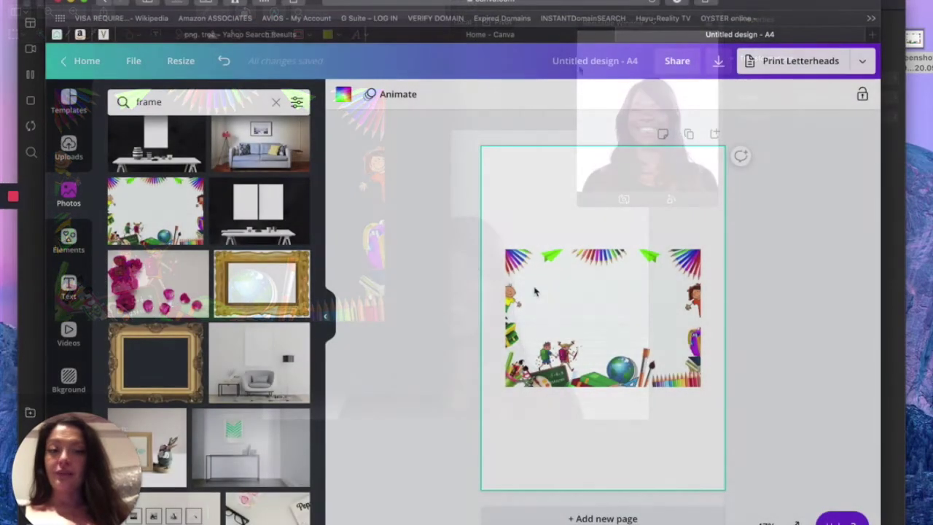
Replace the school-supplies frame in Canva with the ornate gold picture frame as a trial and delete it again.
key("Delete")
scroll(206, 375, "down", 3)
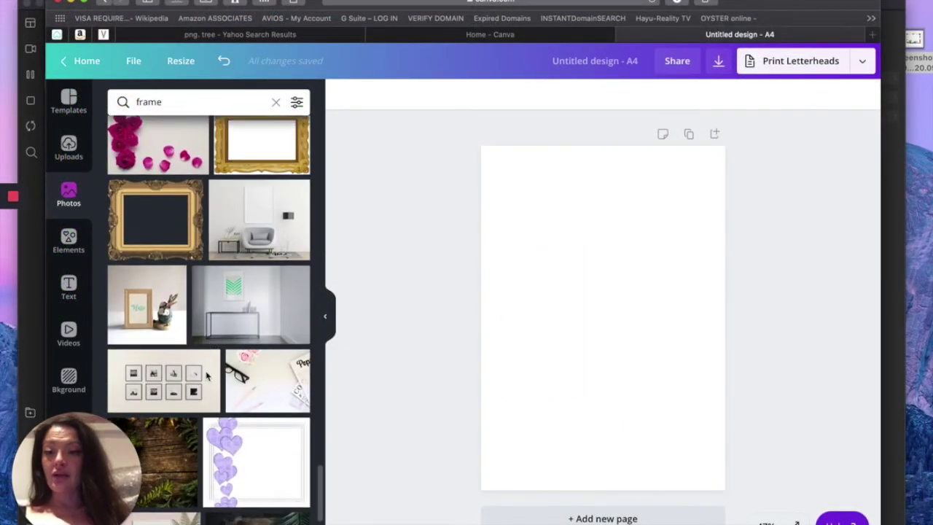
left_click(158, 249)
scroll(201, 354, "down", 5)
scroll(200, 354, "down", 3)
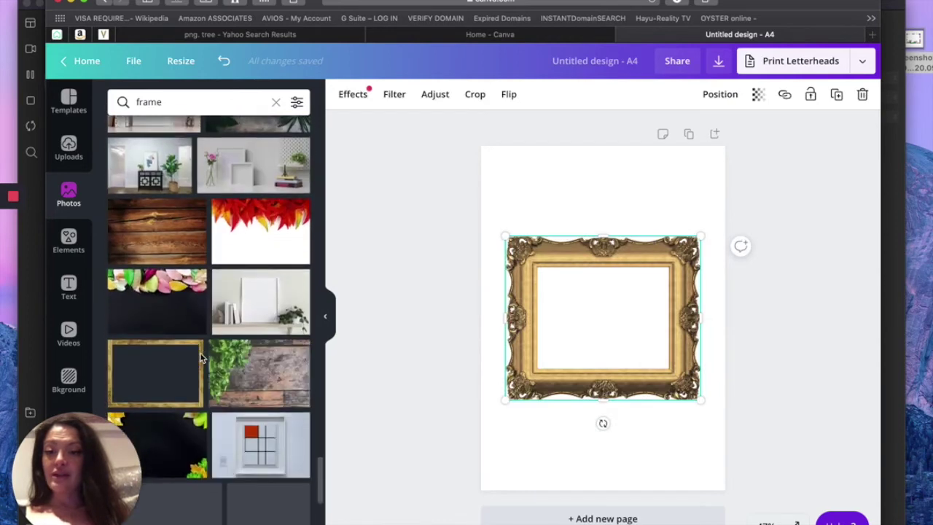
left_click_drag(529, 258, 541, 183)
key("Delete")
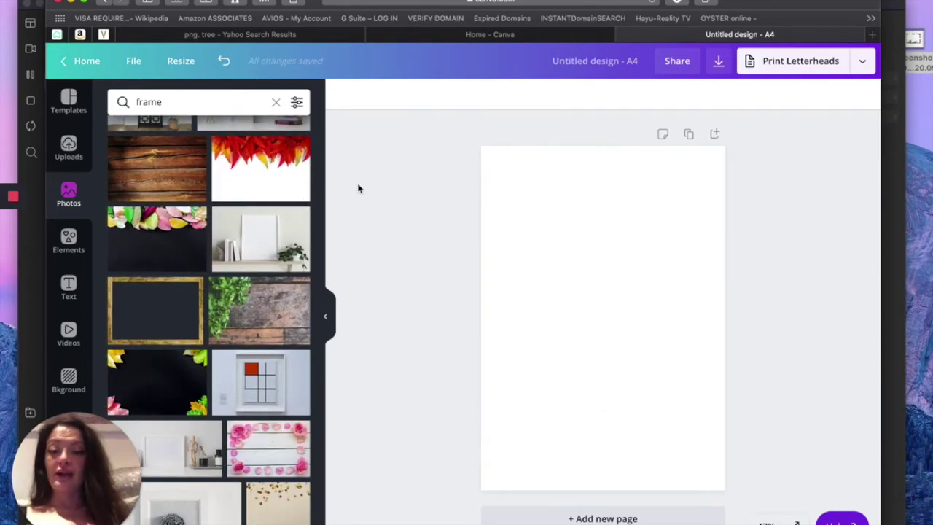
Place the red autumn leaves photo at the top of the page and a second copy, rotated 180°, at the bottom.
left_click(257, 156)
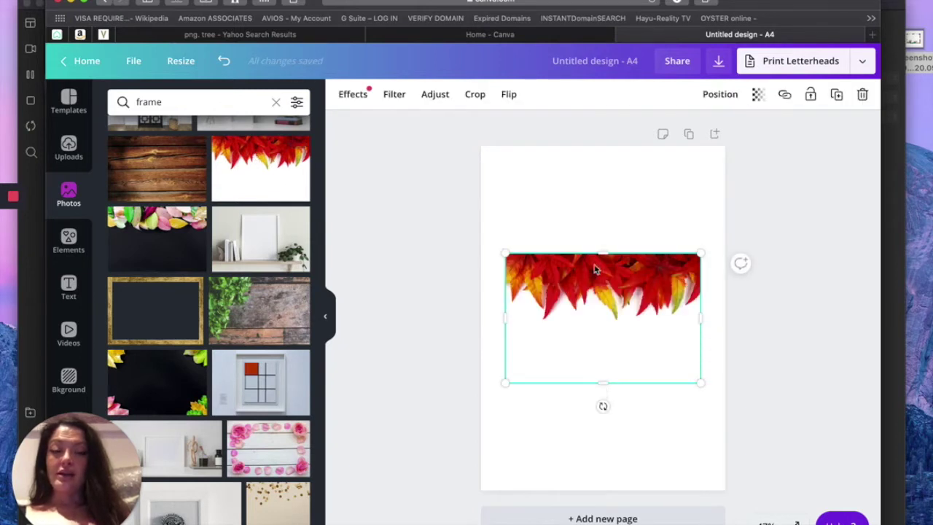
left_click_drag(572, 267, 570, 187)
left_click(275, 171)
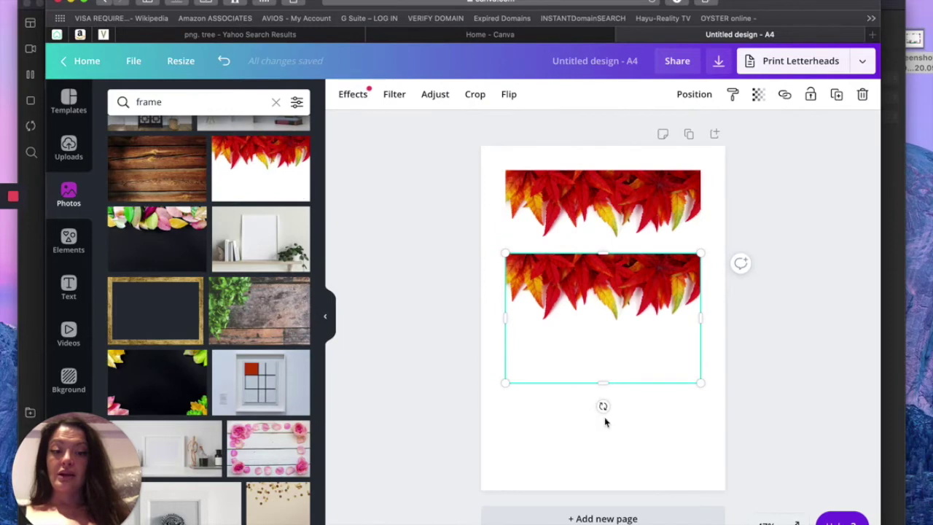
left_click_drag(557, 392, 602, 256)
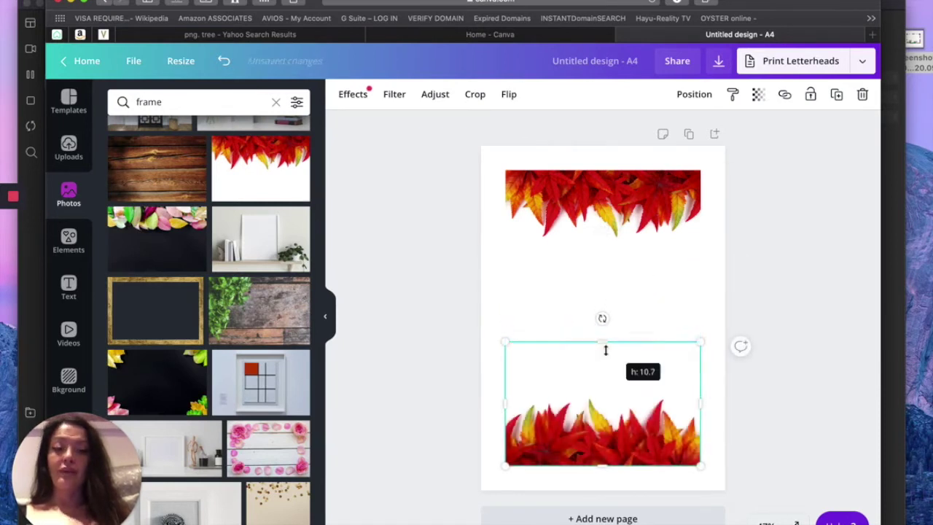
left_click_drag(605, 341, 606, 349)
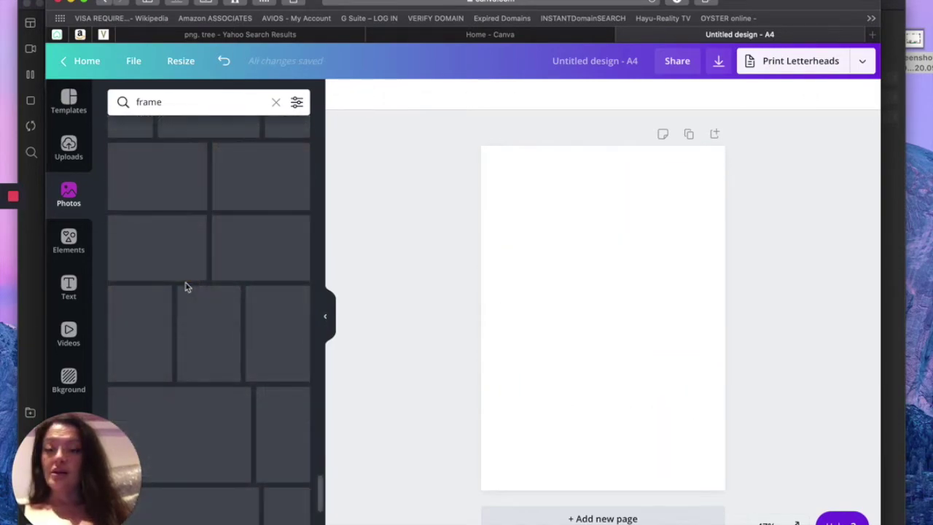
Search the photos for "christmas frame" and add the green fir-branch border to the page.
scroll(246, 356, "down", 10)
scroll(245, 355, "down", 15)
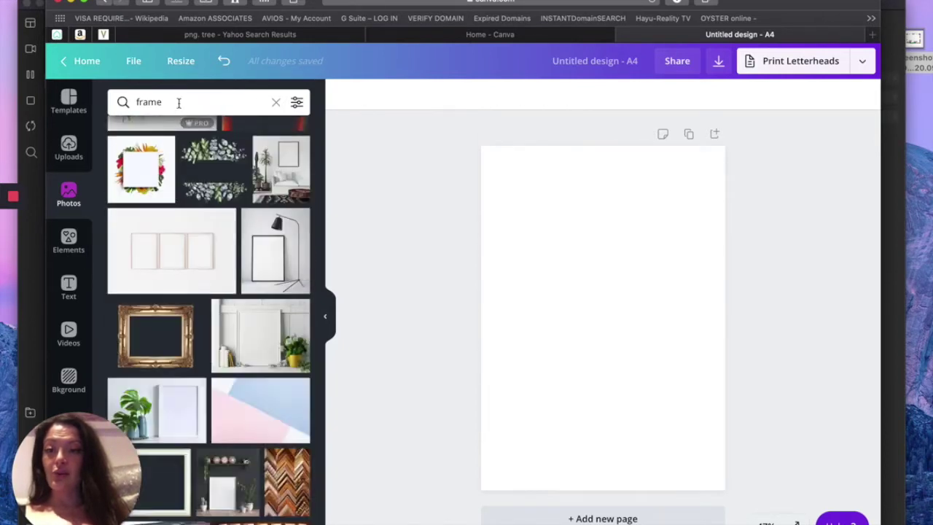
left_click(179, 102)
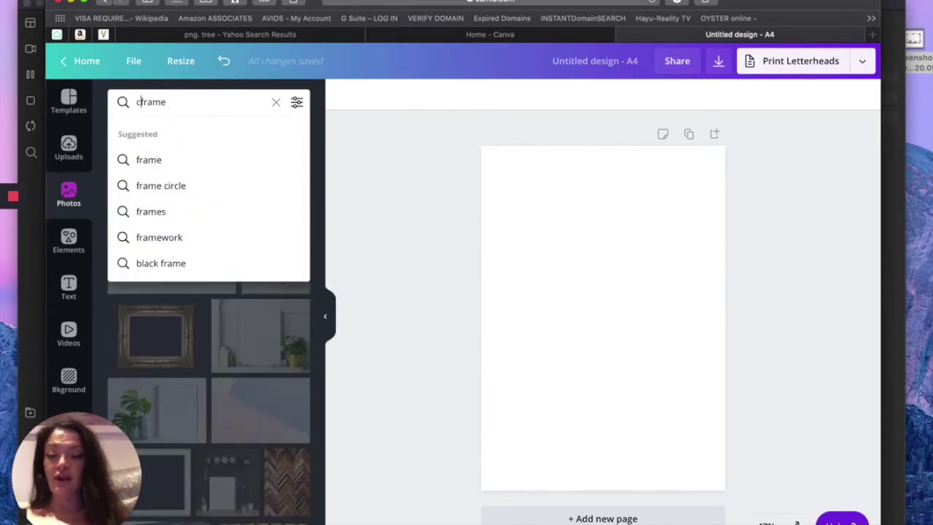
type("hristmas")
key("Return")
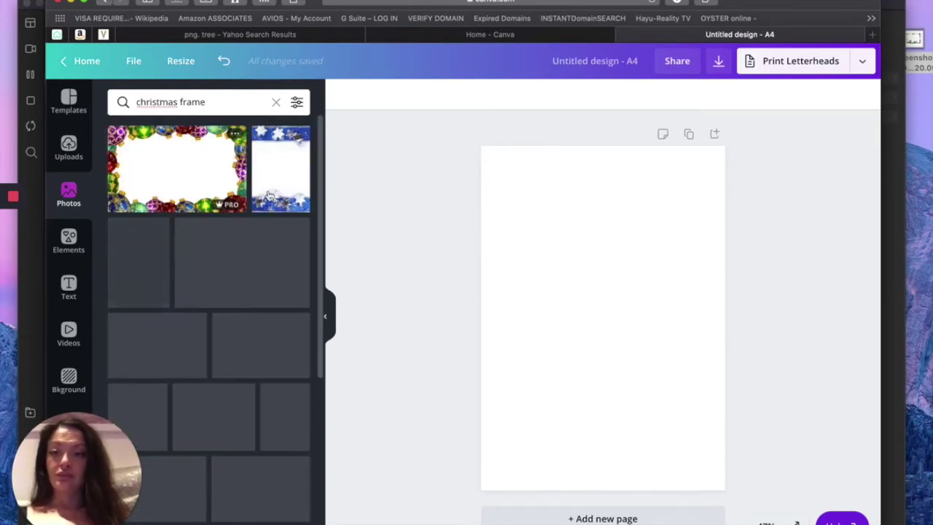
scroll(271, 331, "down", 5)
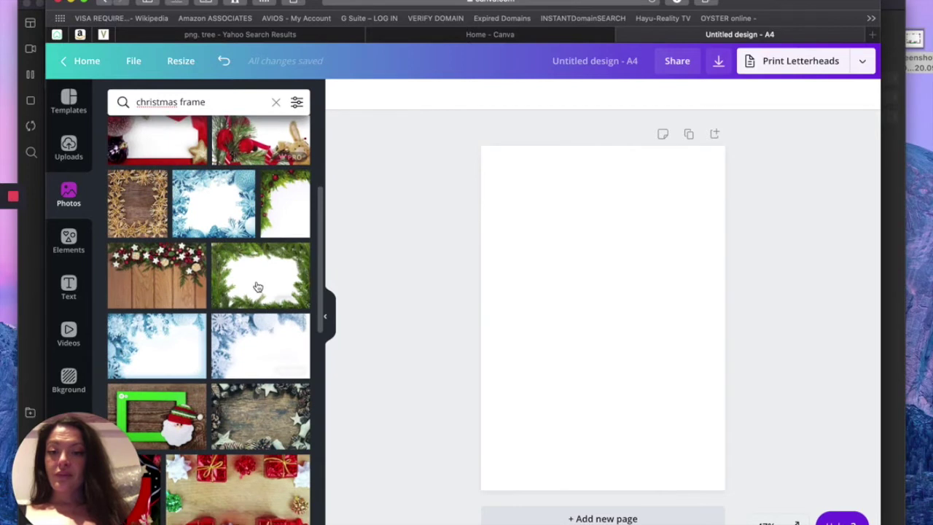
left_click(256, 284)
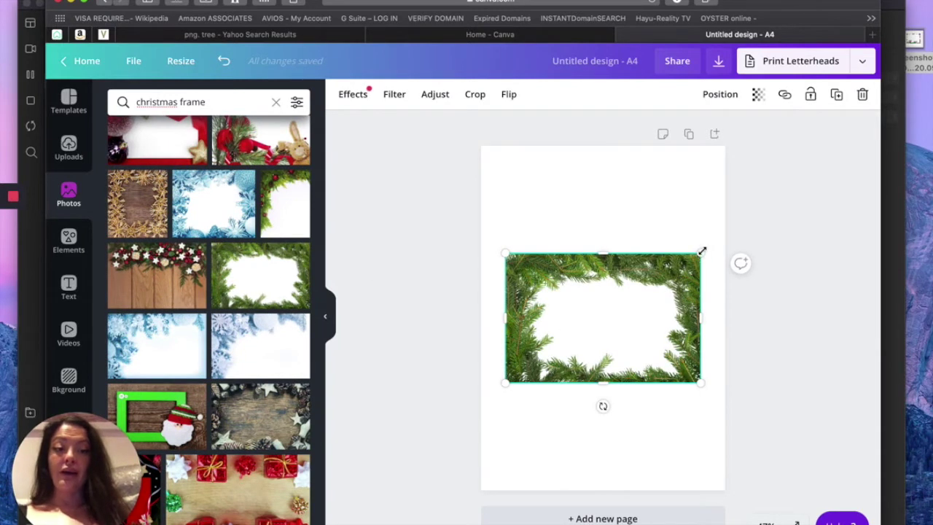
Rotate the fir-branch border 90° counterclockwise into portrait orientation, then enlarge and centre it on the page.
left_click_drag(652, 391, 691, 318)
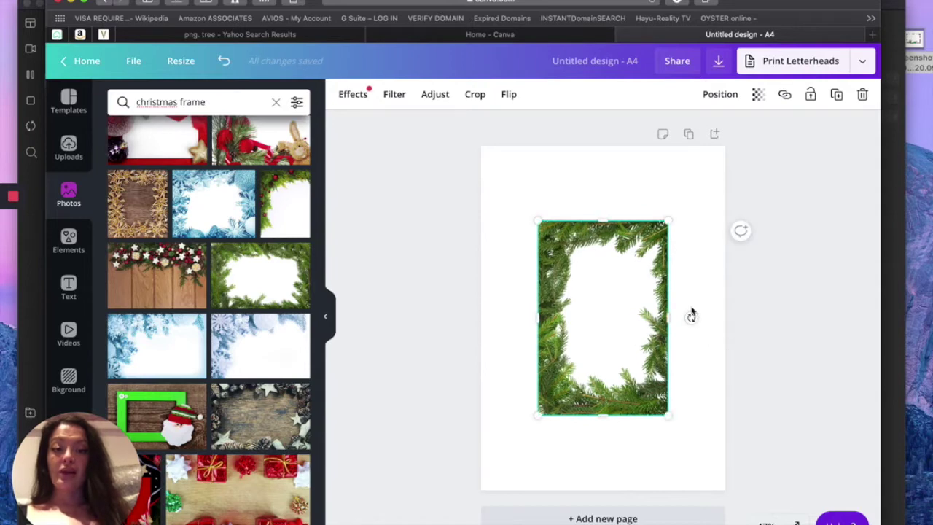
left_click_drag(709, 183, 699, 177)
left_click_drag(527, 172, 522, 163)
left_click_drag(587, 200, 561, 216)
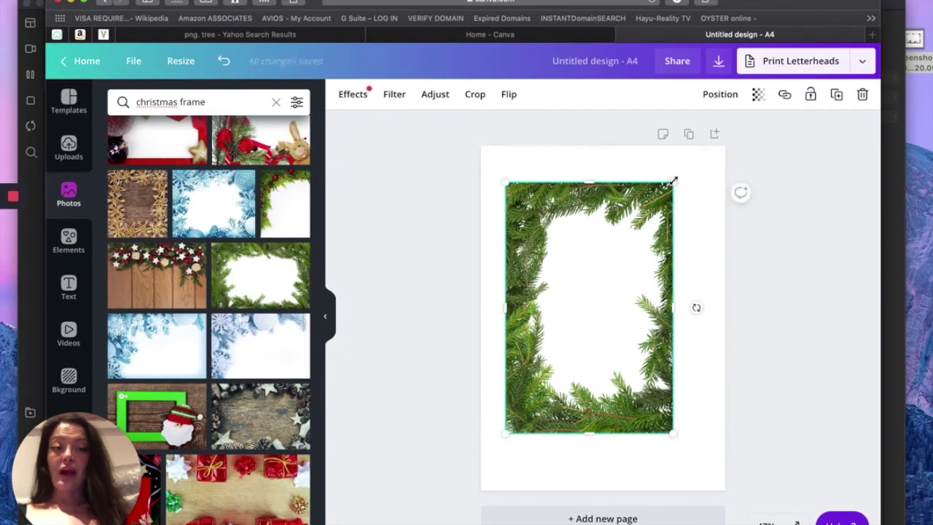
left_click_drag(703, 165, 702, 163)
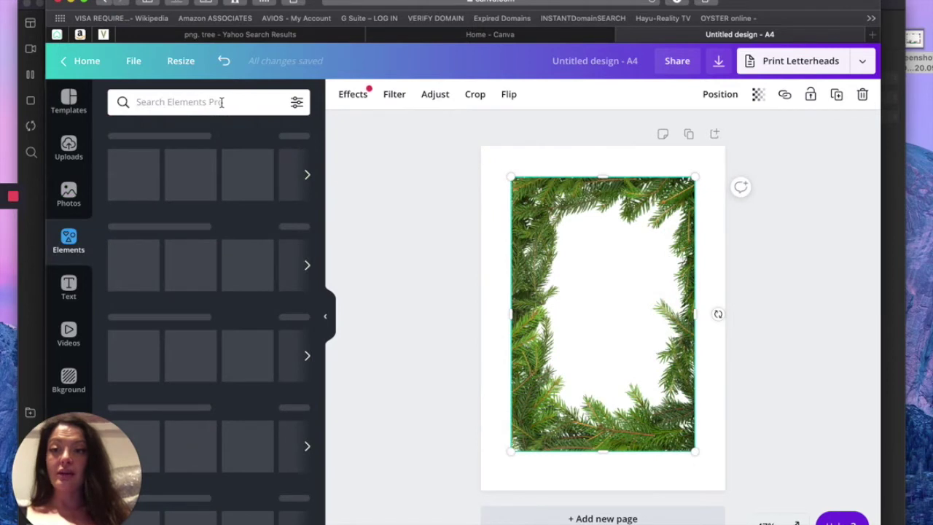
Search the elements for "gingerbread" and place a small gingerbread man with a red bow tie on the border's lower-left corner.
left_click(221, 102)
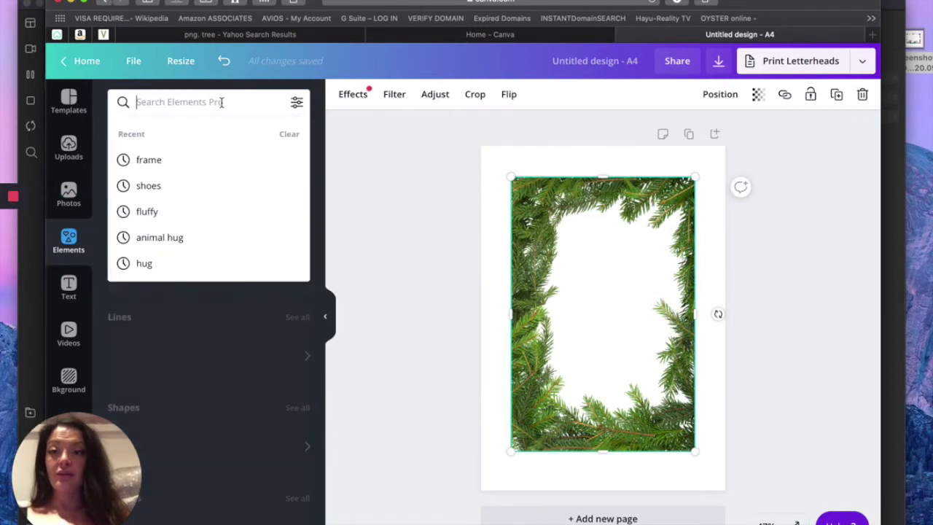
type("gingerbread")
key("Return")
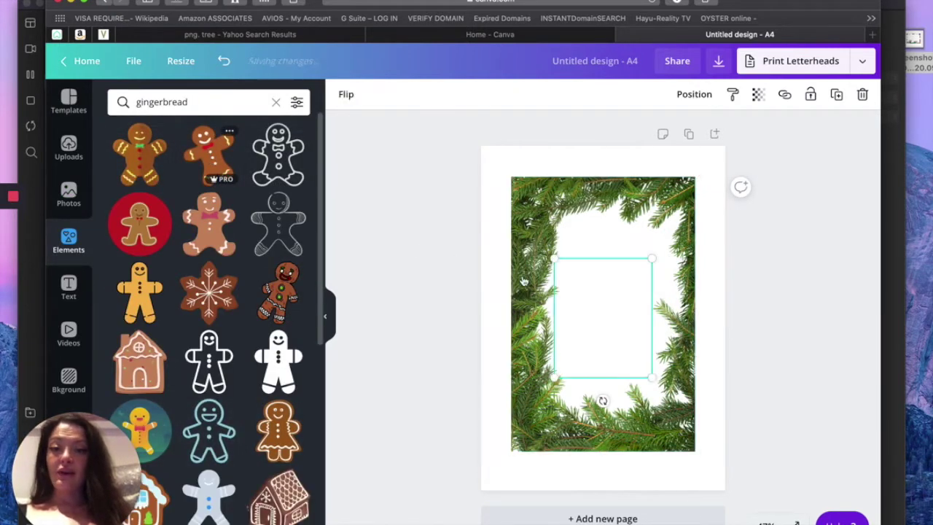
left_click_drag(650, 258, 609, 315)
left_click_drag(579, 346, 555, 362)
mouse_move(553, 410)
left_mouse_down()
mouse_move(554, 418)
mouse_move(609, 416)
mouse_move(545, 407)
left_mouse_up()
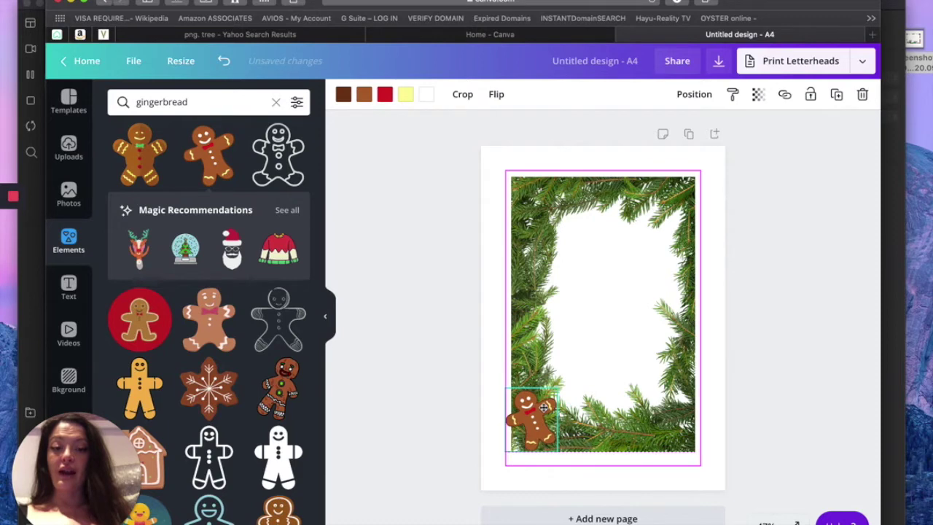
Search the elements for "candy cane" and add the red and white striped cane to the page.
left_click(250, 104)
key("BackSpace")
type("candy")
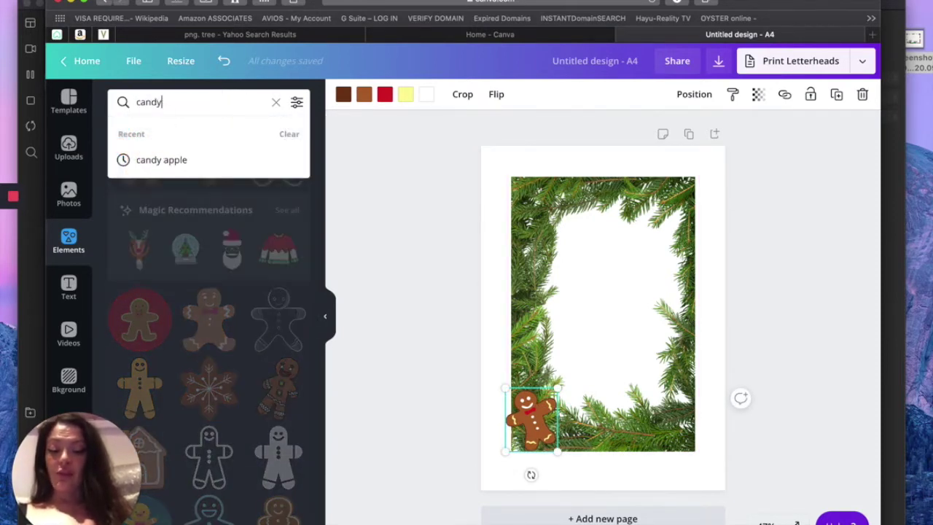
type(" cane")
left_click(157, 119)
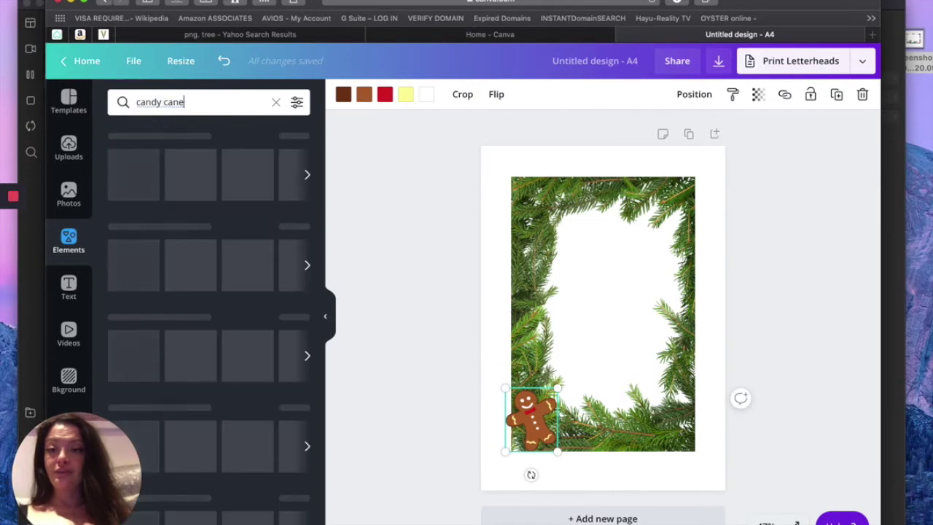
left_click(142, 155)
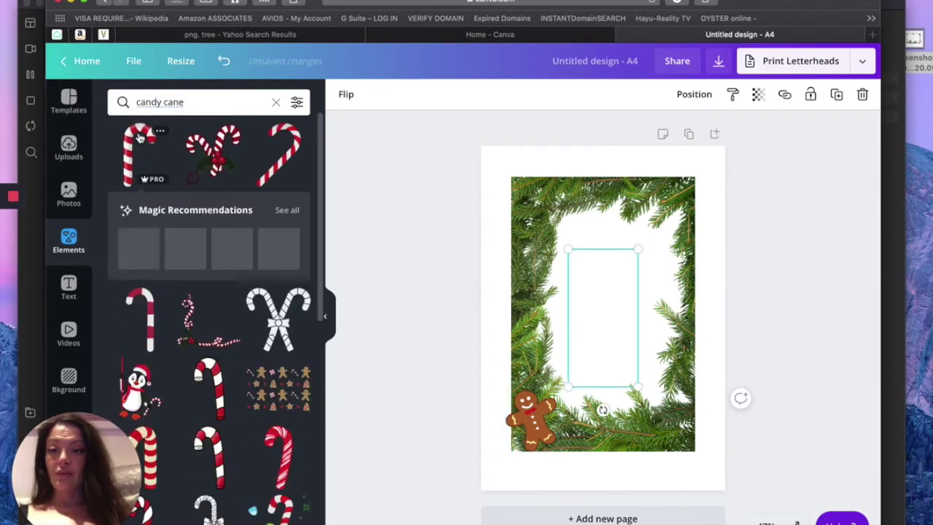
Shrink the candy cane, tilt it slightly counterclockwise, and position it on the border's upper-right corner.
left_click_drag(637, 249, 680, 205)
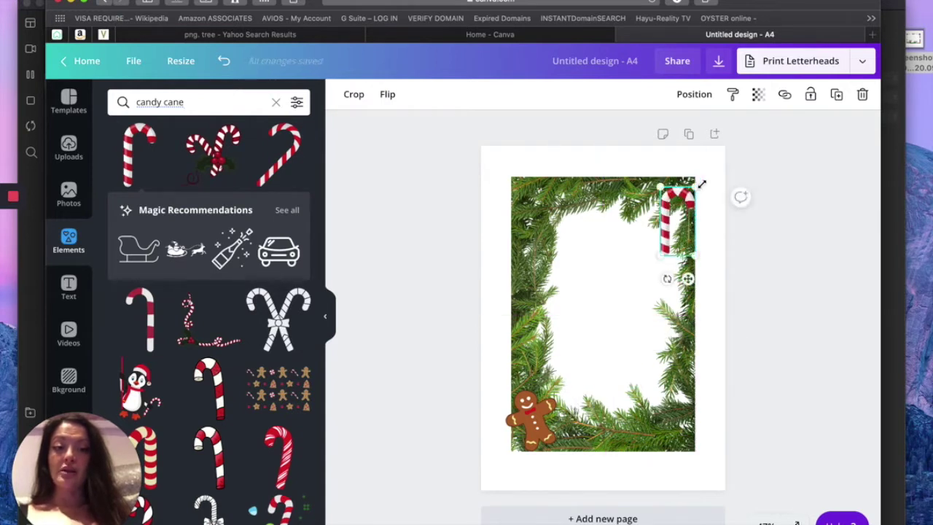
left_click_drag(666, 279, 686, 279)
left_click_drag(661, 206, 681, 201)
scroll(229, 362, "down", 15)
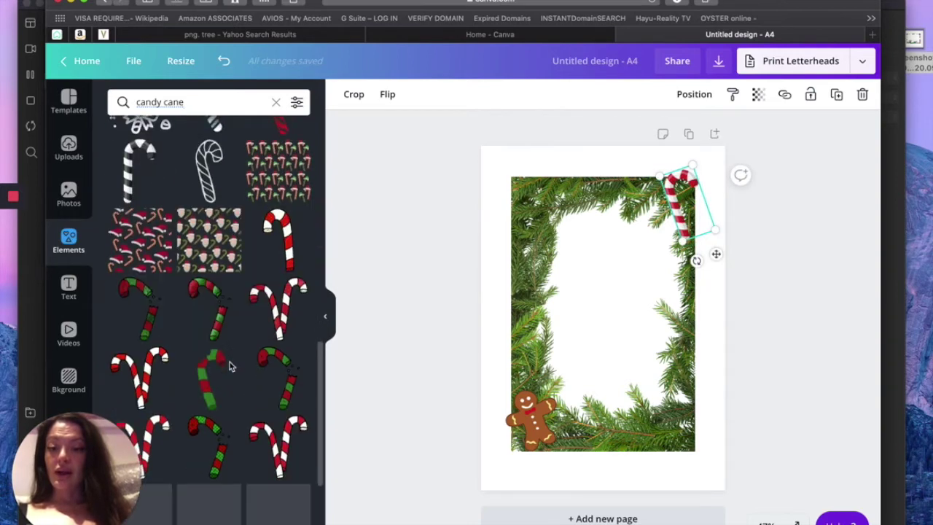
Search the elements for "gift" and add the blue gift box with the yellow bow to the page.
scroll(230, 365, "down", 5)
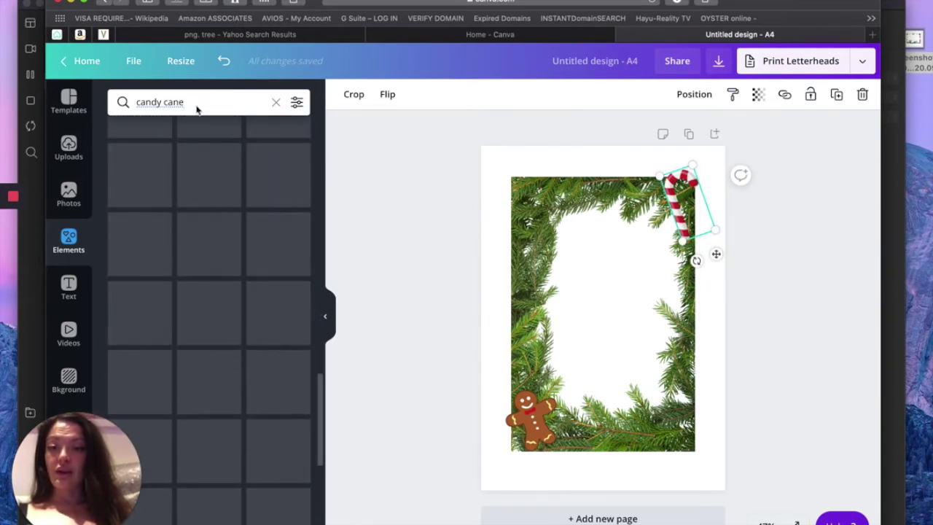
type("gift")
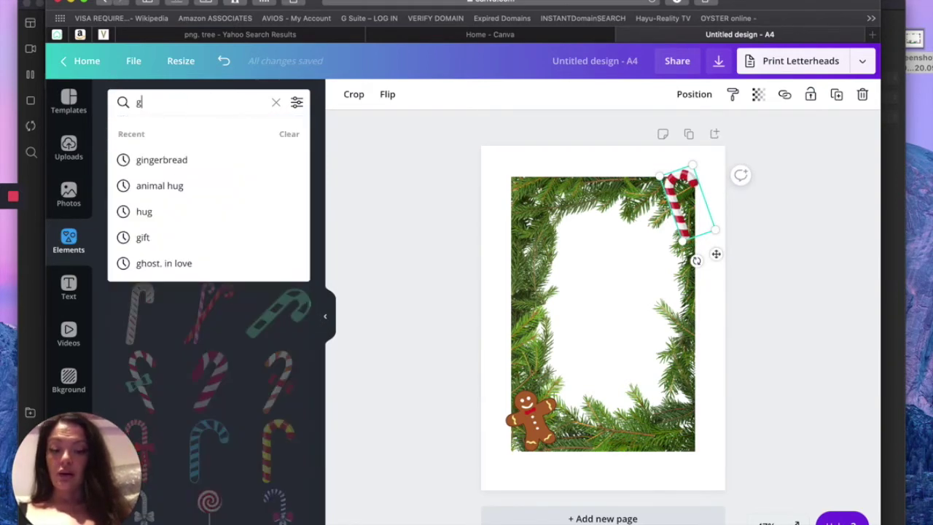
key("Return")
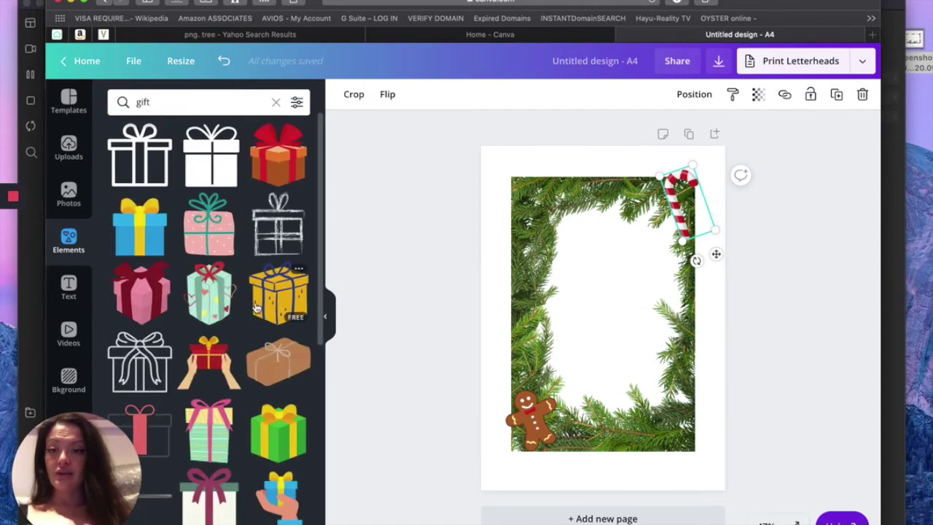
scroll(273, 386, "down", 5)
scroll(274, 387, "up", 5)
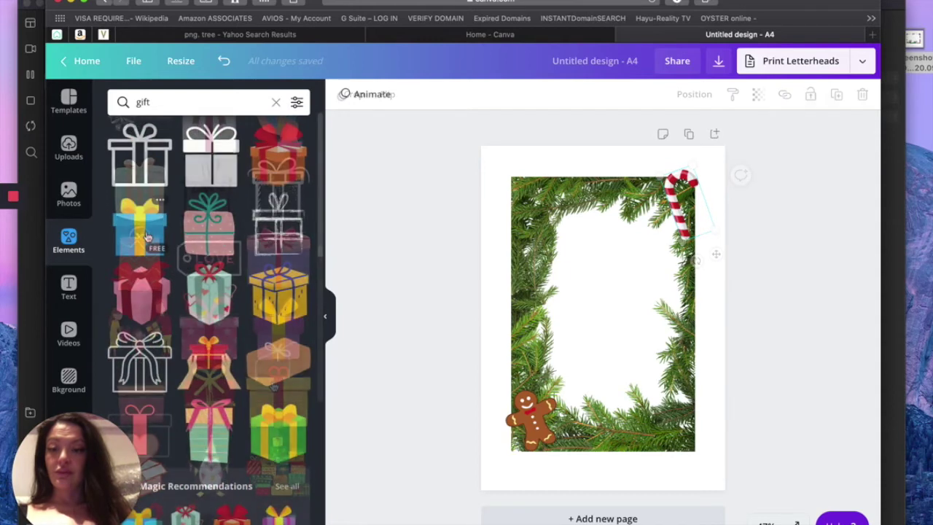
left_click(140, 226)
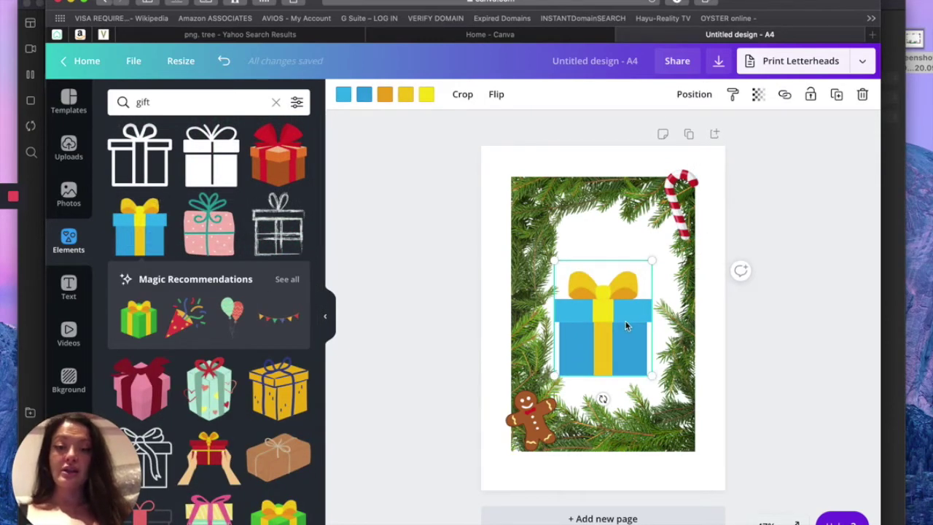
Recolour both blue parts of the gift, the lid and the box, with the dark red from the document colours.
left_click(343, 95)
left_click(262, 230)
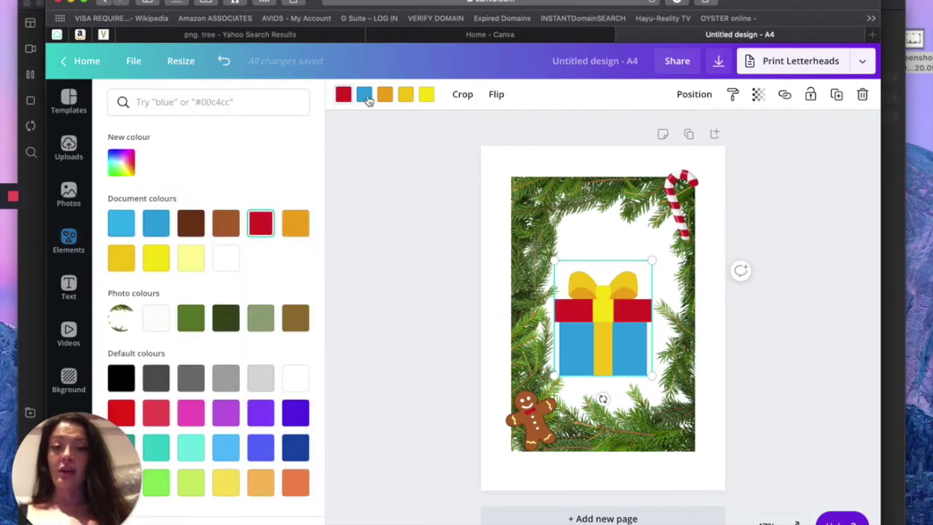
left_click(263, 229)
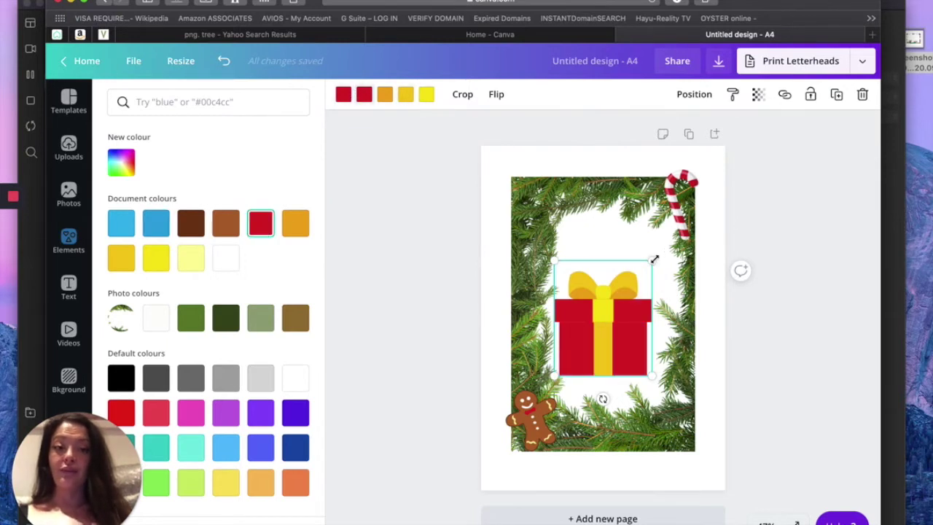
Shrink the gift, place it on the border's lower-right corner, and tilt it slightly clockwise.
left_click_drag(620, 274, 605, 312)
left_click_drag(589, 357, 682, 424)
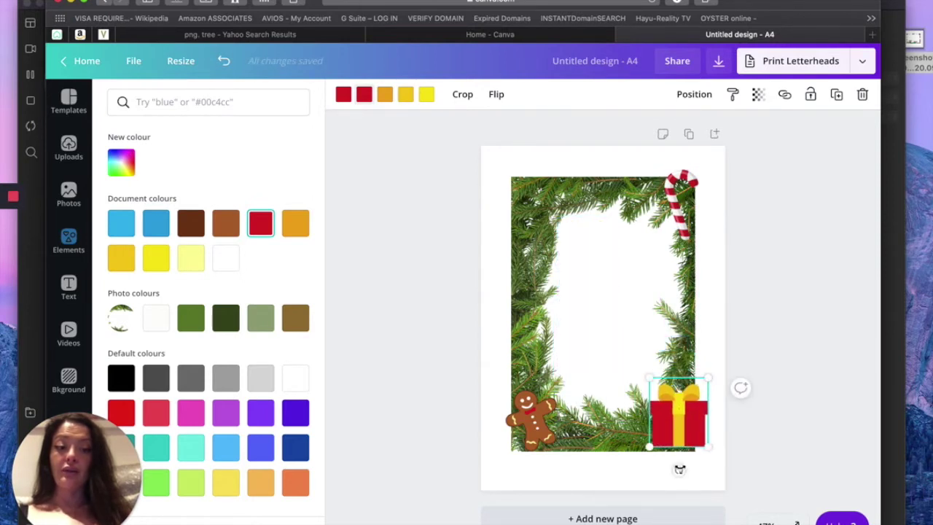
mouse_move(683, 469)
left_mouse_down()
mouse_move(699, 470)
mouse_move(669, 470)
left_mouse_up()
left_click_drag(664, 414, 649, 412)
Search the elements for "snowmen" and add the snowman with the black top hat, red scarf and twig arms.
left_click(213, 101)
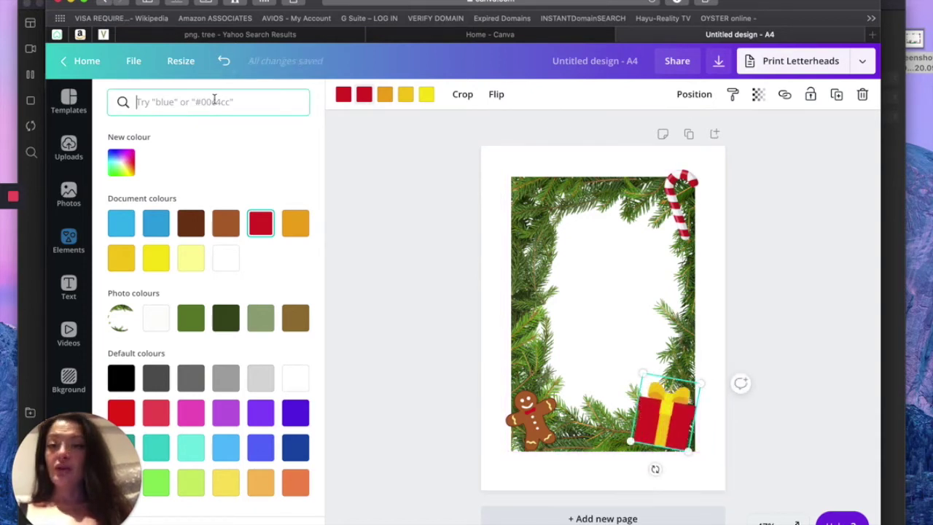
type("snowmen")
key("Return")
scroll(216, 291, "down", 2)
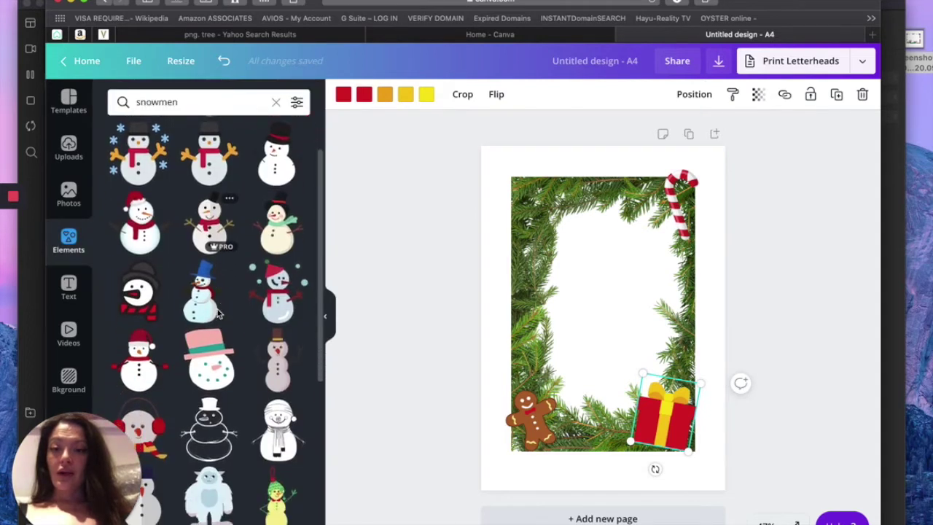
left_click(216, 228)
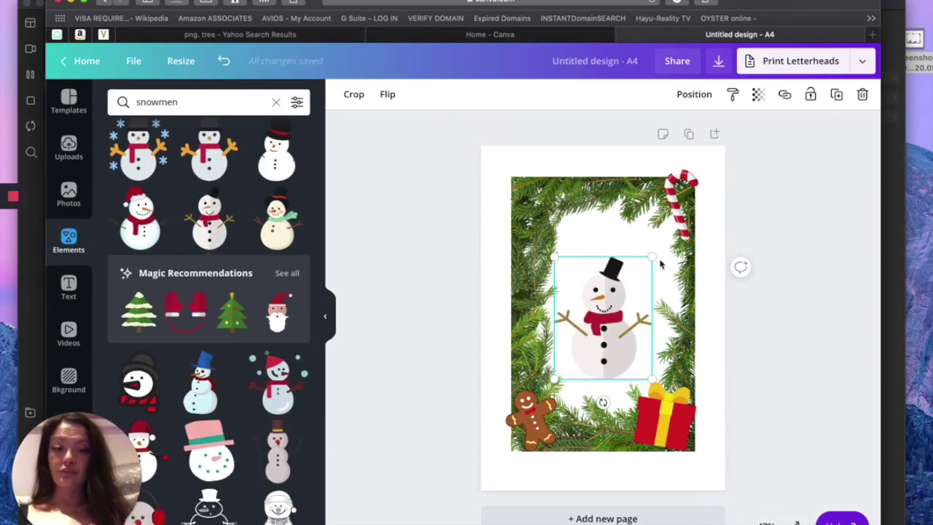
Shrink the snowman, place it on the border's upper-left corner, and tilt it slightly counterclockwise.
left_click_drag(650, 257, 607, 314)
left_click_drag(568, 343, 517, 203)
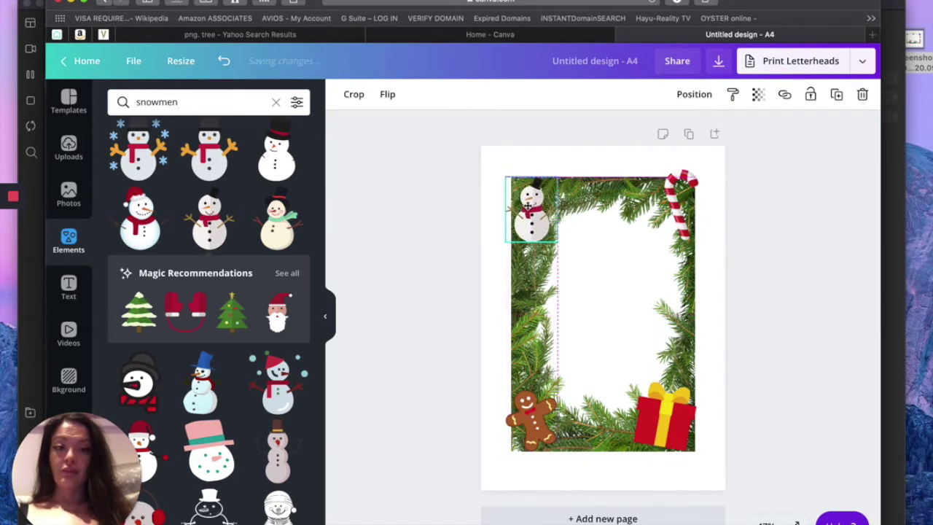
left_click_drag(531, 265, 543, 262)
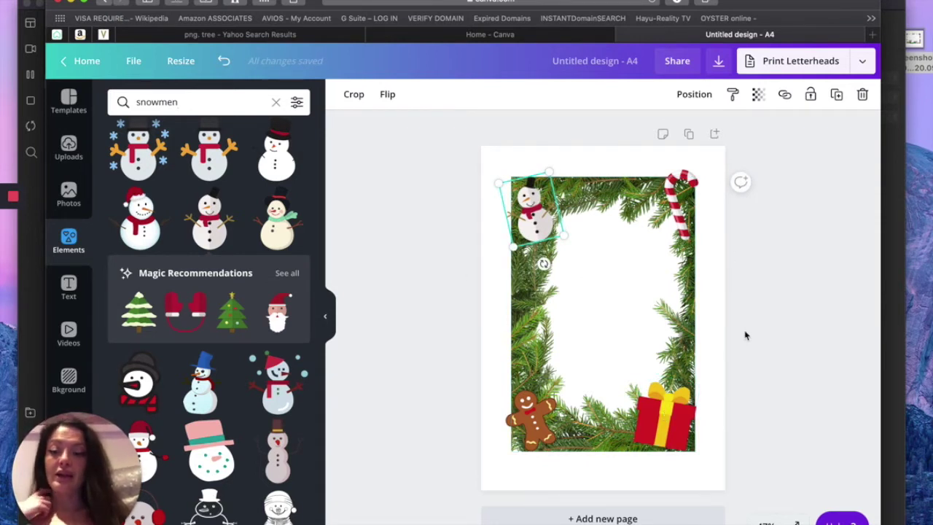
Delete the candy cane, snowman, gingerbread man, gift and fir-branch border, leaving a blank page.
left_click(670, 189)
key("BackSpace")
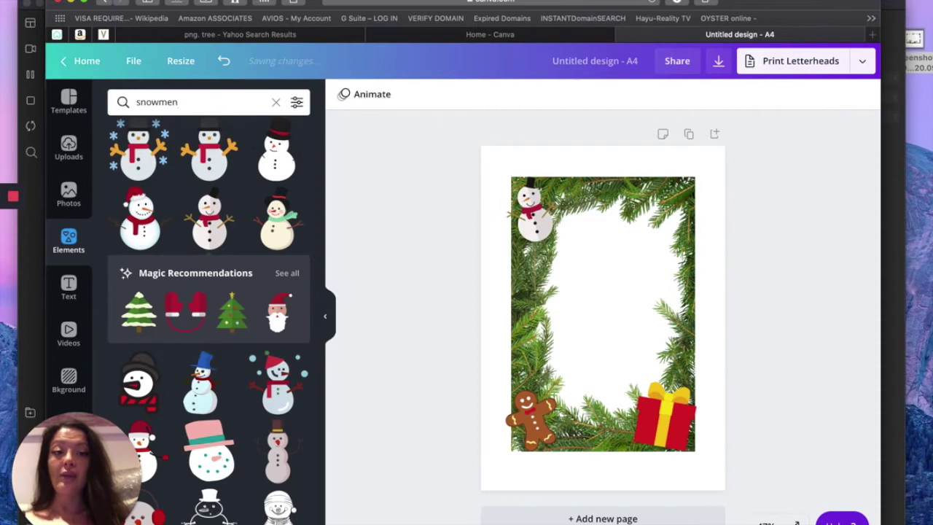
left_click(557, 206)
left_click(557, 206)
key("BackSpace")
left_click(543, 208)
key("BackSpace")
left_click_drag(502, 368, 704, 450)
key("BackSpace")
Add a bright green leaf border from a "leaves frame" photo search and rotate it 90° into portrait orientation.
left_click(72, 206)
left_click(213, 102)
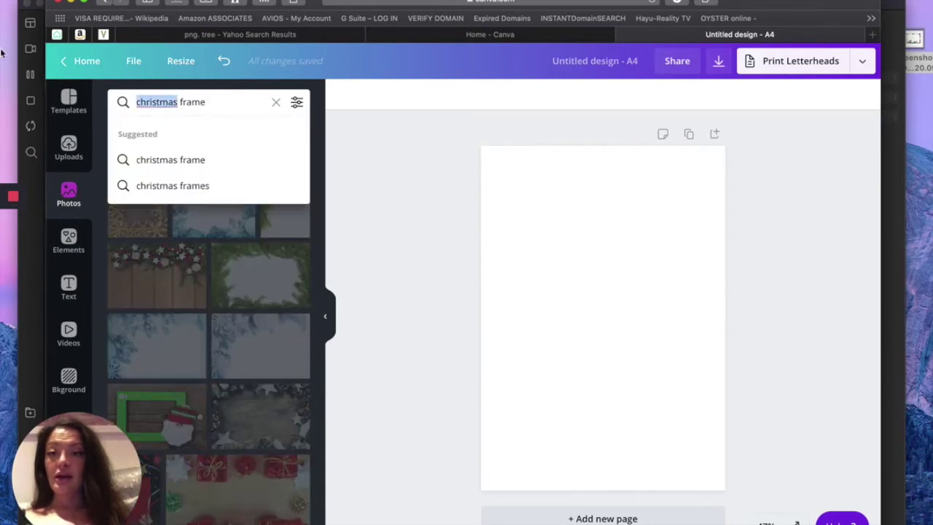
type("leave")
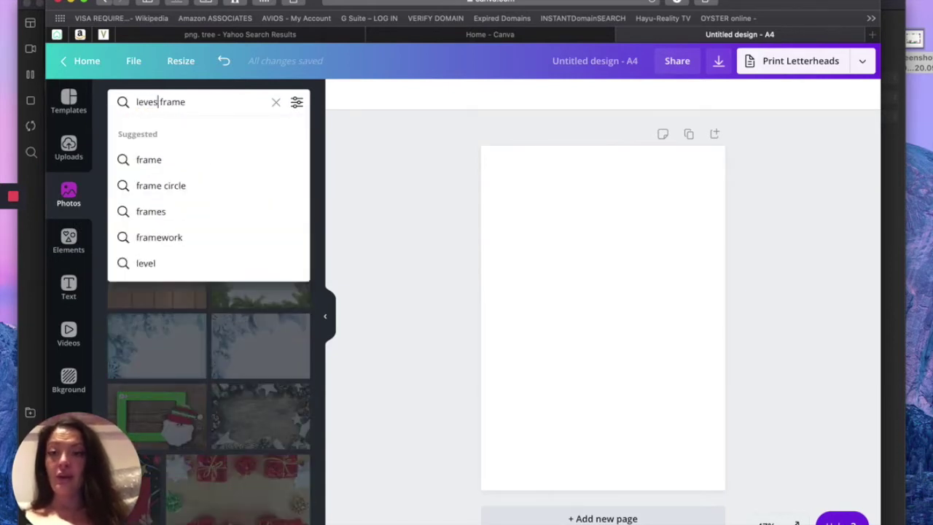
type("s")
key("Return")
scroll(245, 385, "down", 1)
scroll(245, 386, "down", 10)
scroll(165, 246, "down", 5)
left_click(170, 262)
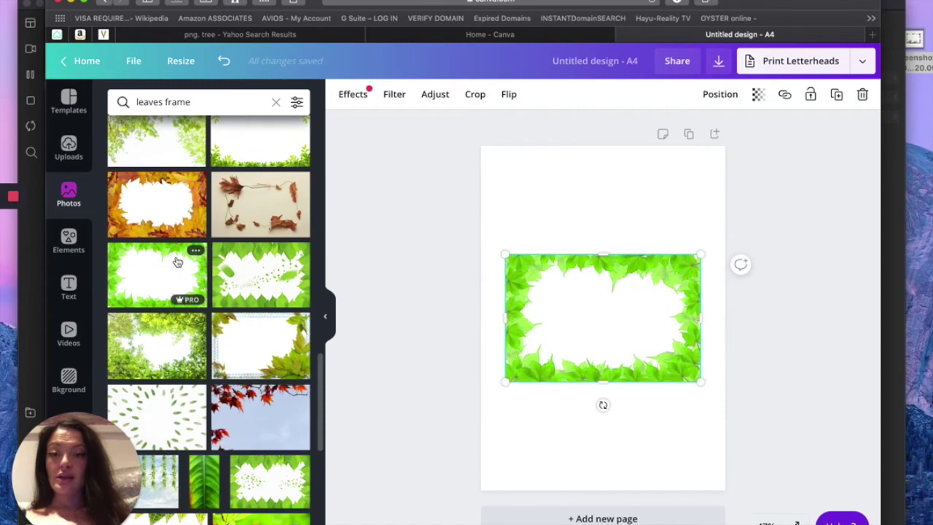
left_click_drag(603, 405, 523, 318)
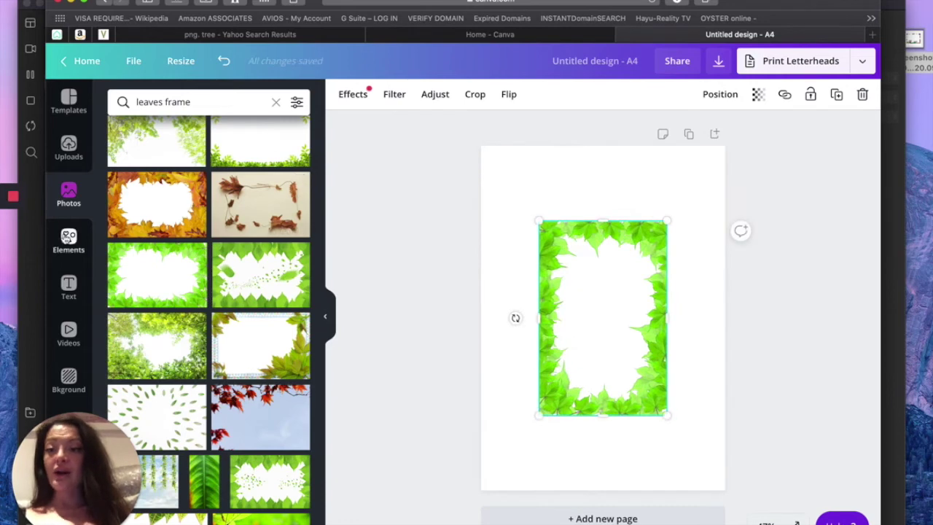
Search the photos for "strawberry" and place a small single strawberry on the leaf frame's lower-right corner.
left_click(276, 102)
type("strawb")
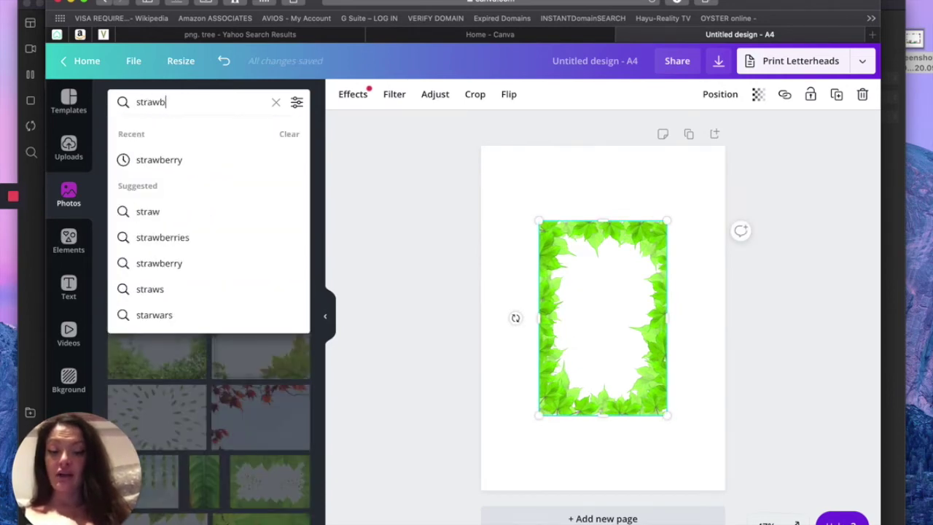
type("erry")
key("Return")
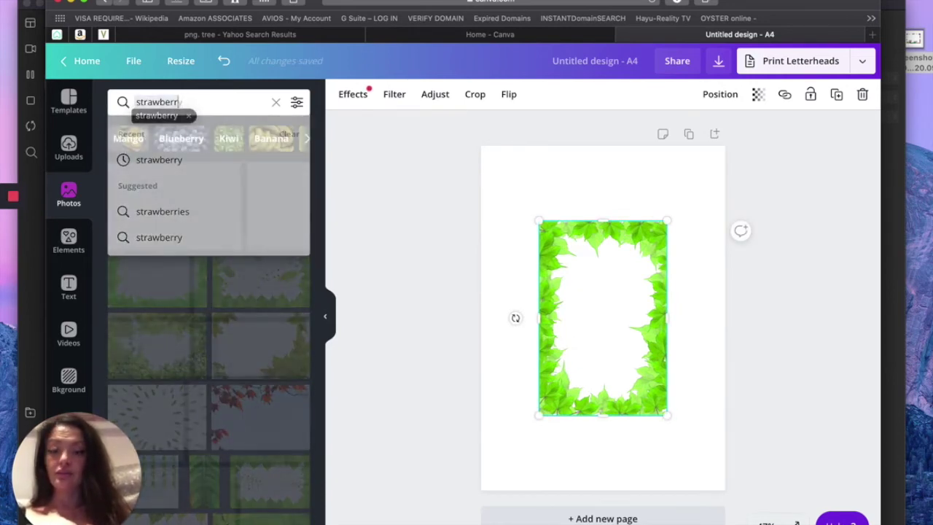
left_click(274, 213)
left_click_drag(701, 181, 652, 383)
Search the photos for "pineapple", add the pineapple with cut slices, and flip it horizontally.
left_click(176, 109)
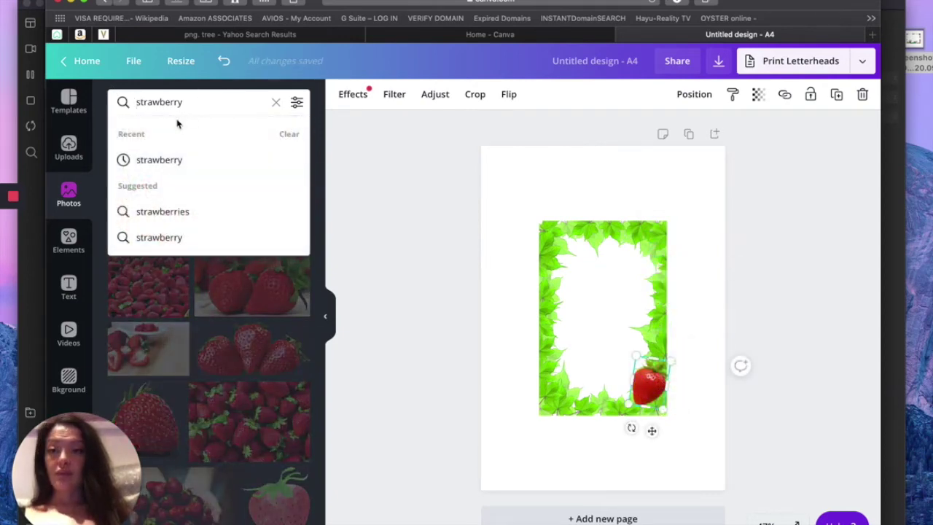
double_click(195, 107)
type("pineap")
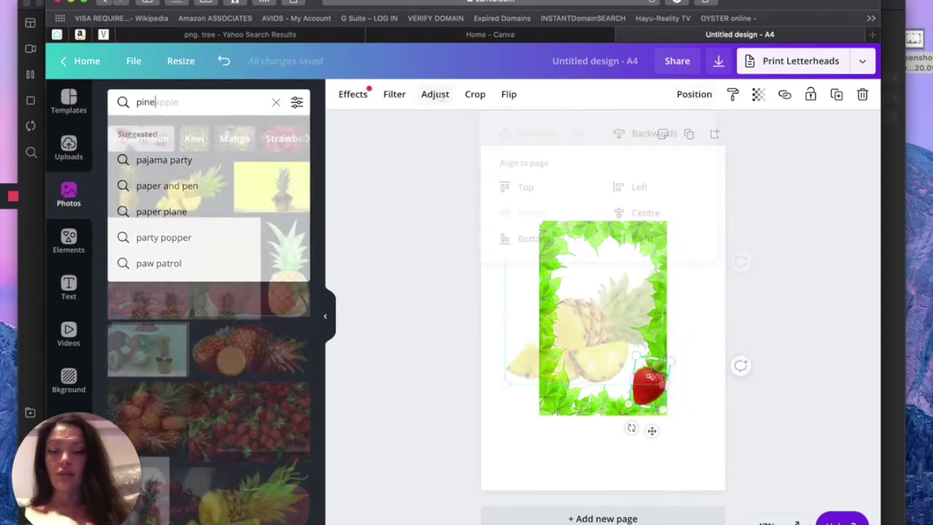
left_click(508, 94)
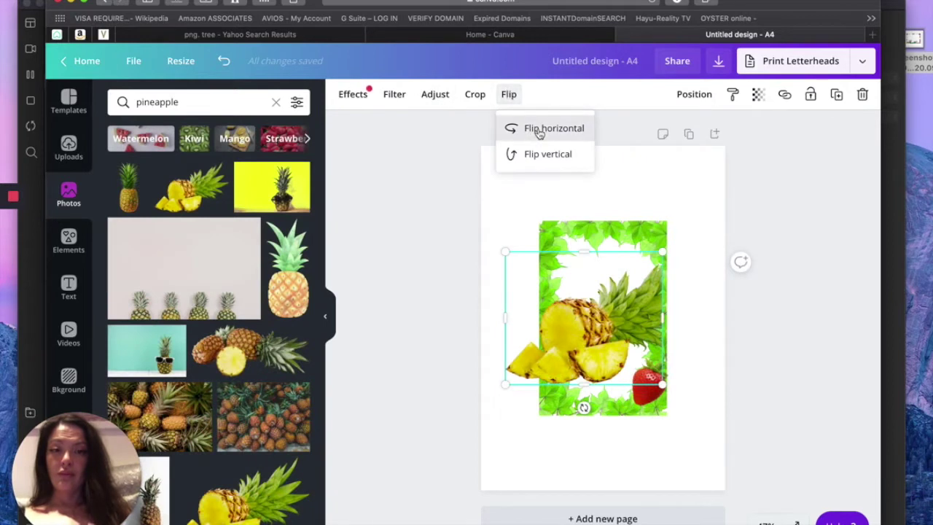
left_click(536, 130)
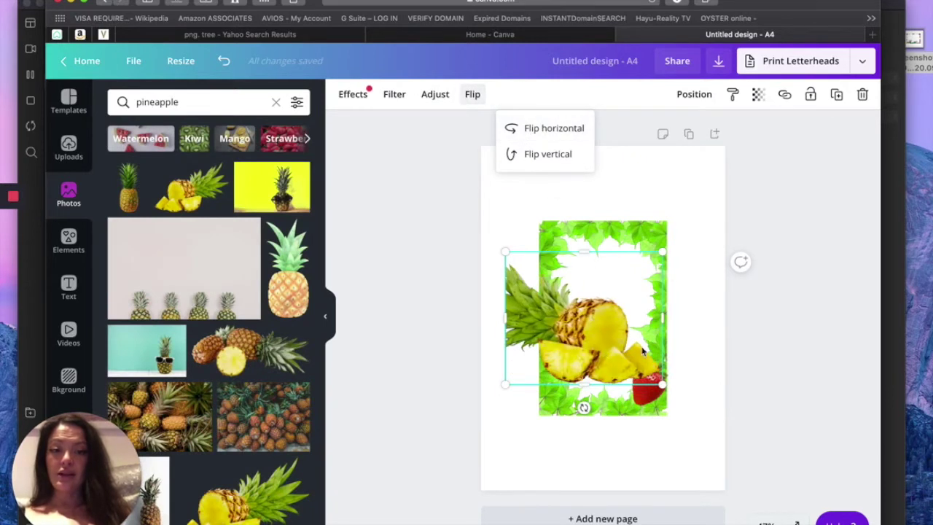
Shrink the pineapple and place it on the leaf frame's lower-left corner.
left_click(637, 266)
left_click_drag(662, 252, 568, 328)
left_click_drag(542, 365, 576, 389)
left_click_drag(614, 351, 618, 345)
Delete the leaf frame, strawberry and pineapple from the page.
left_click(602, 253)
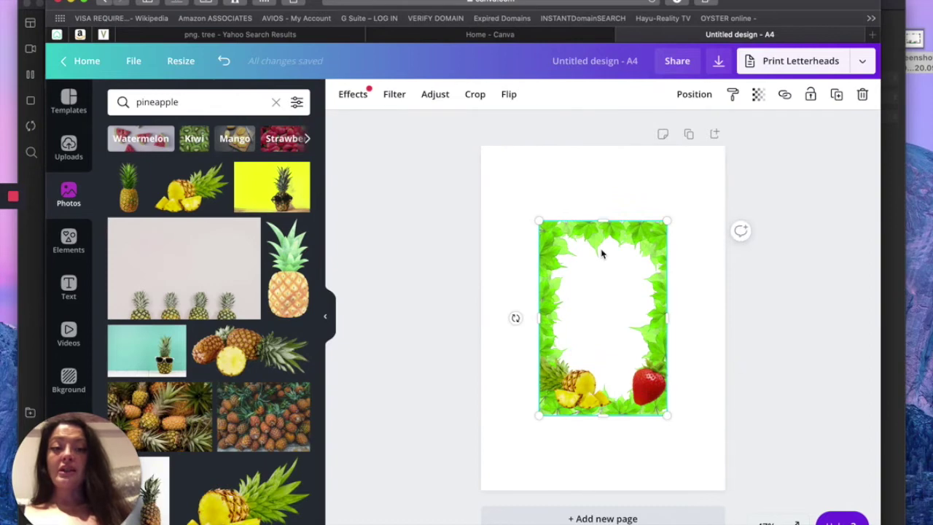
key("Delete")
left_click(190, 102)
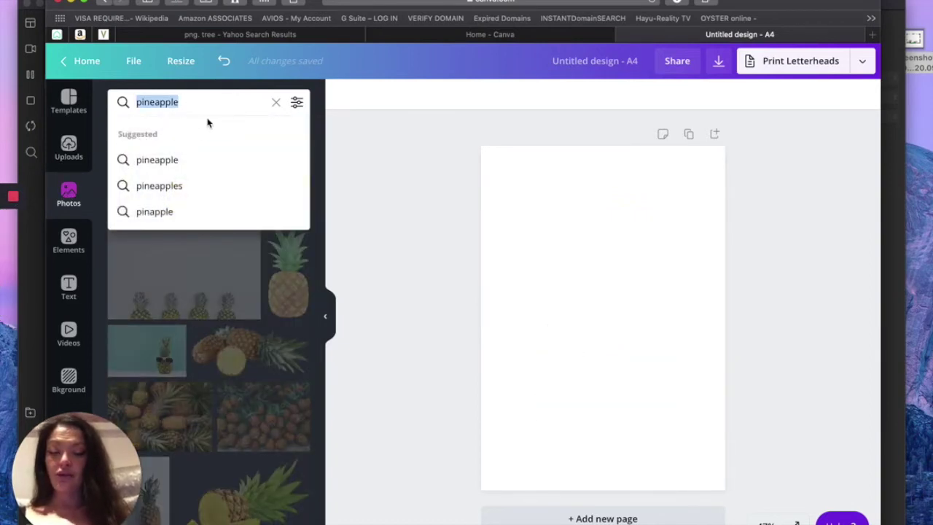
type("candy")
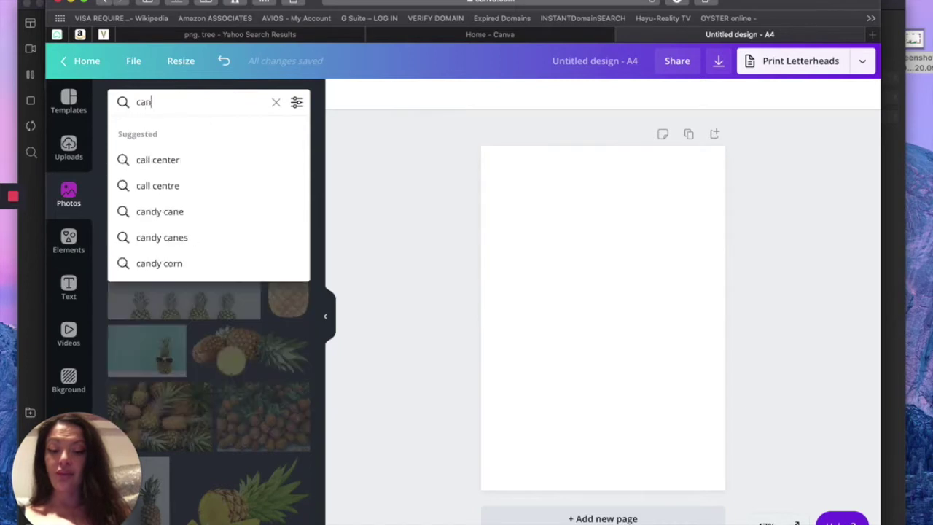
key("BackSpace")
key("BackSpace")
key("BackSpace")
key("BackSpace")
key("BackSpace")
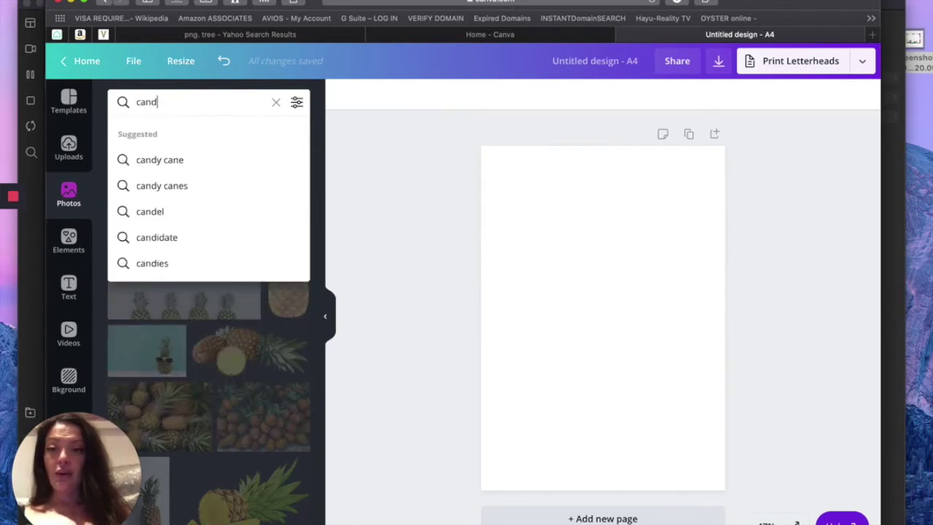
Search the photos for "halloween frame" and add the black fern silhouette frame to the page.
type("hallo")
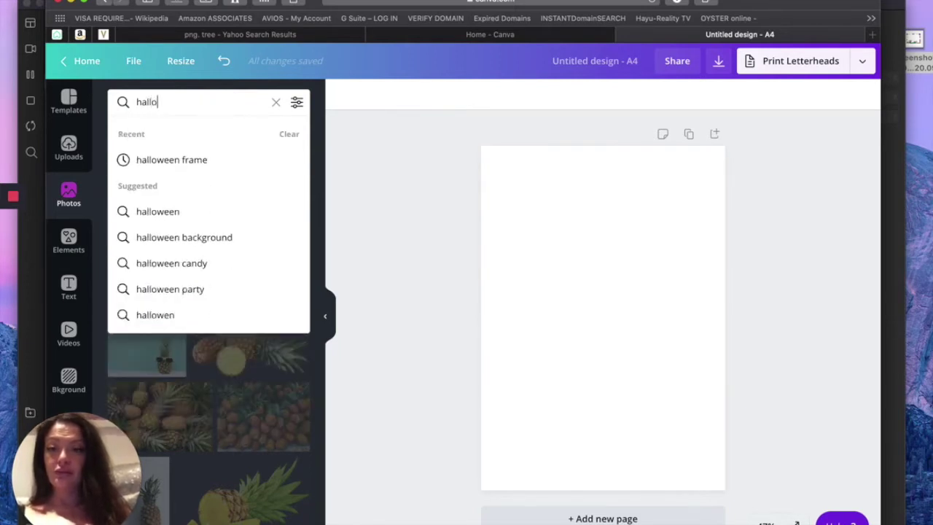
type("ween")
left_click(171, 159)
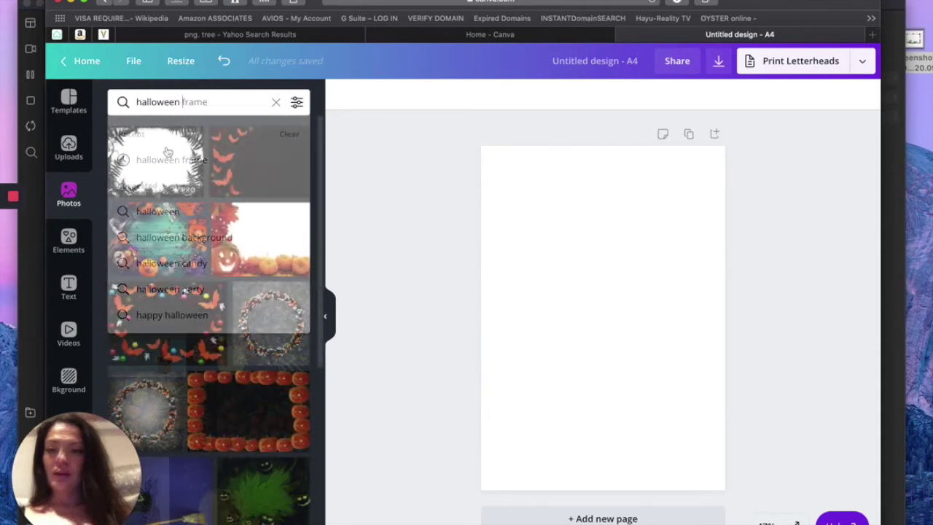
left_click(155, 161)
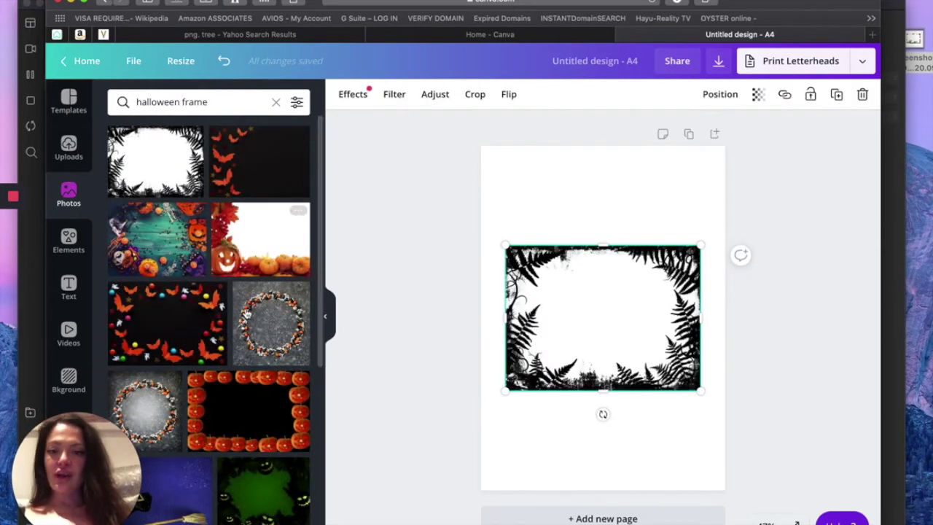
Browse the other Halloween frame photos and delete the black fern frame from the page.
scroll(247, 311, "down", 5)
scroll(246, 311, "up", 2)
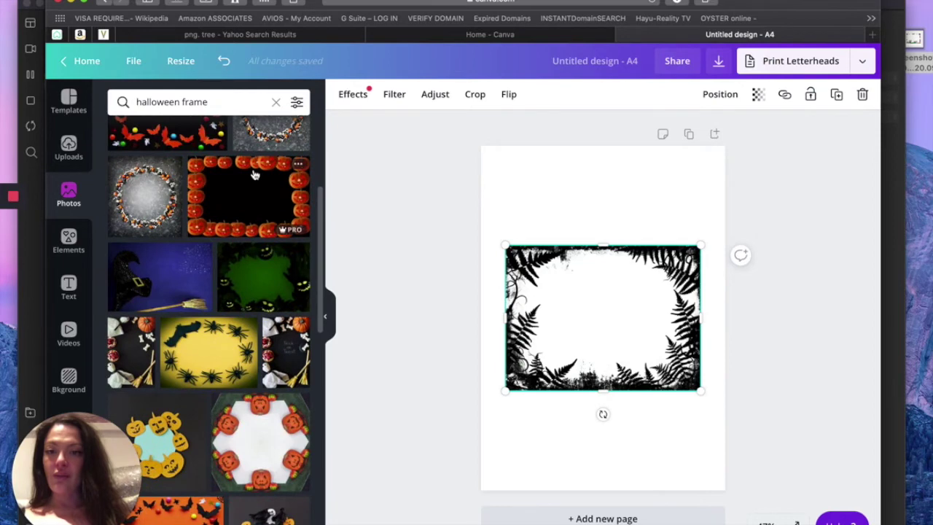
scroll(265, 418, "down", 10)
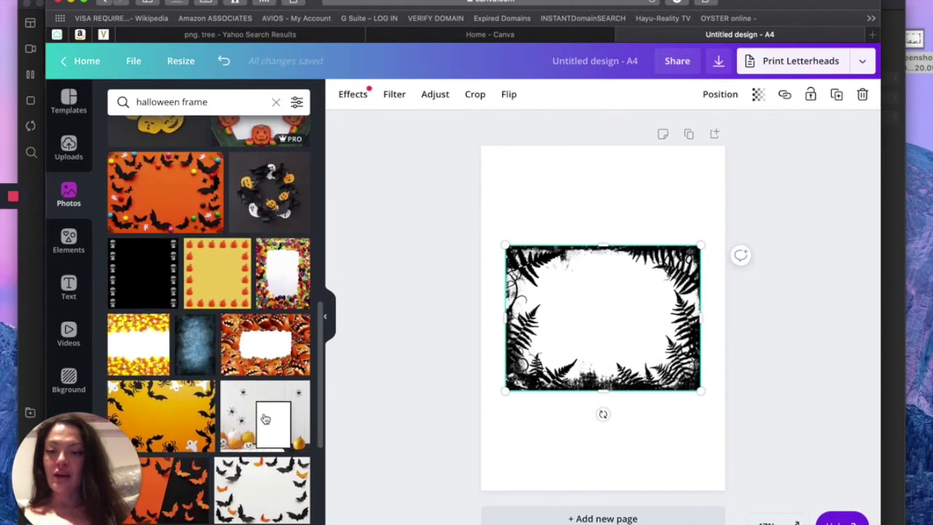
scroll(137, 409, "down", 15)
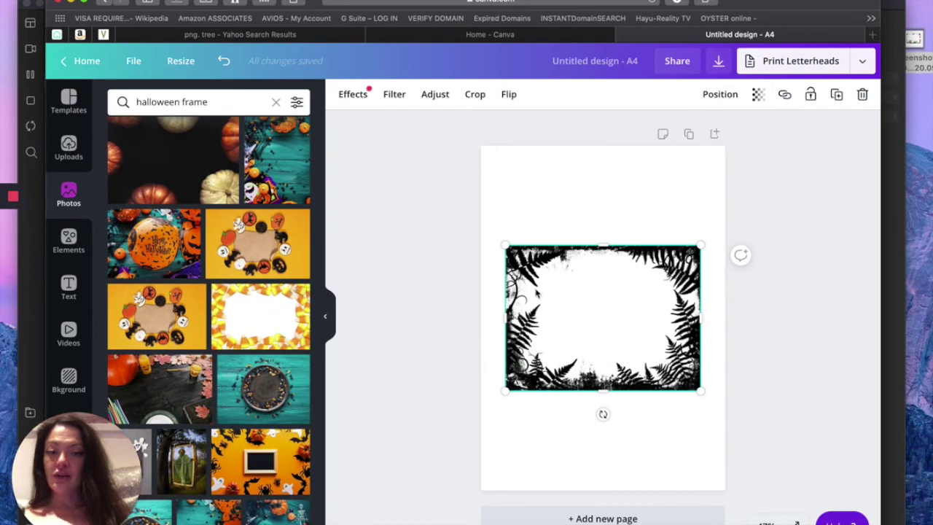
key("Delete")
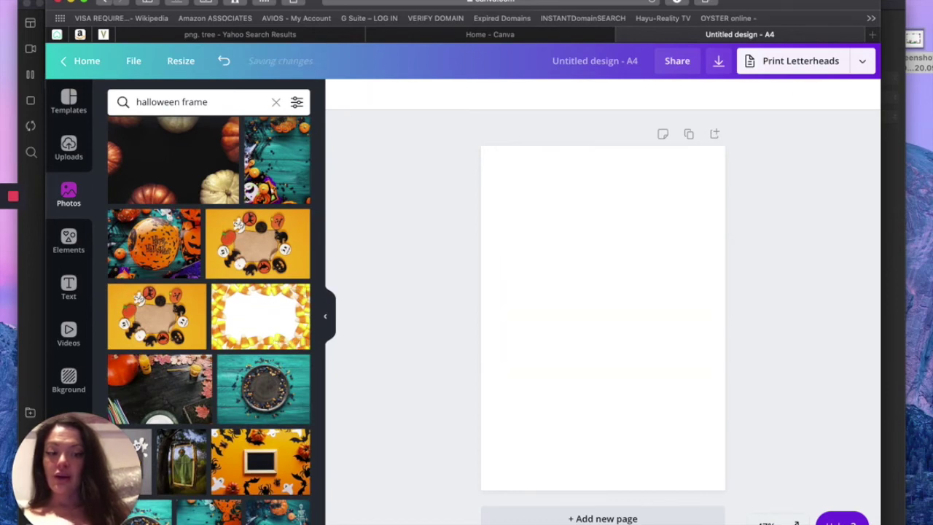
Try the candy corn frame photo on the page, rotated upright and enlarged to nearly fill it, and delete it.
left_click(236, 327)
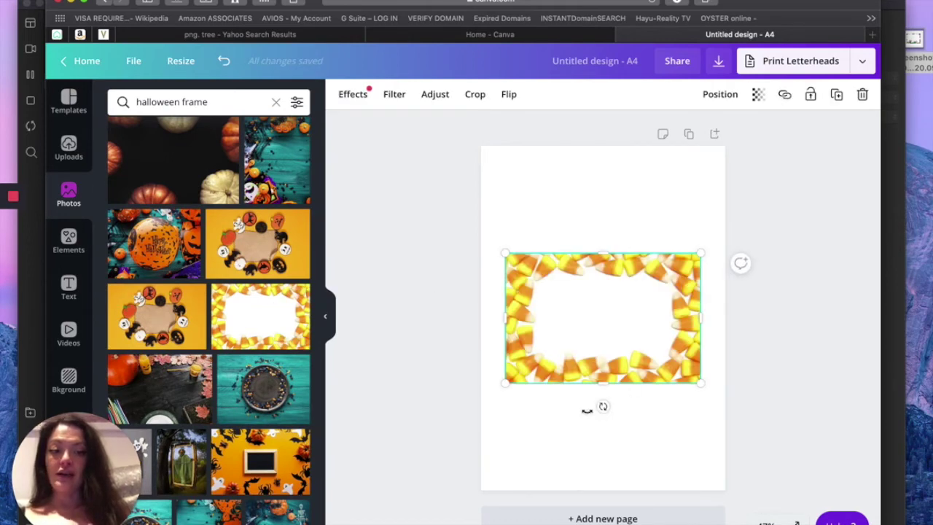
left_click_drag(550, 378, 522, 321)
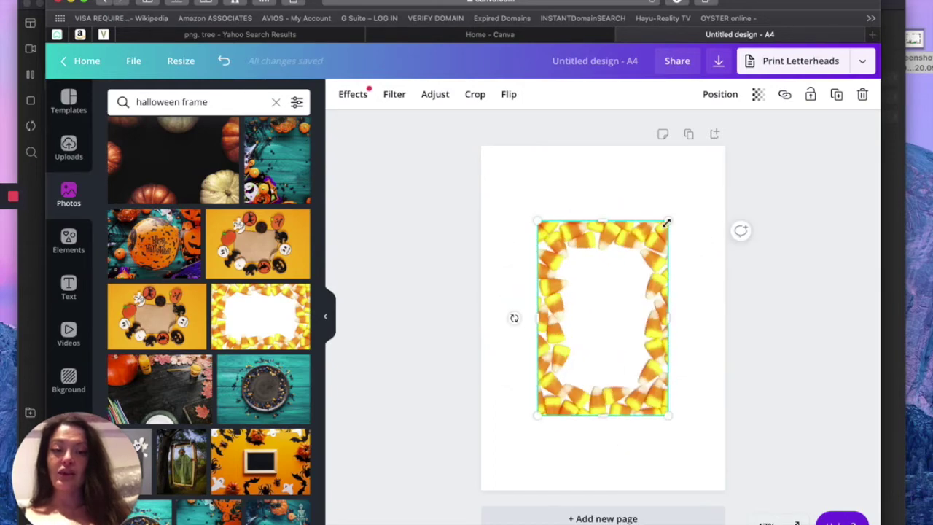
left_click_drag(728, 160, 720, 148)
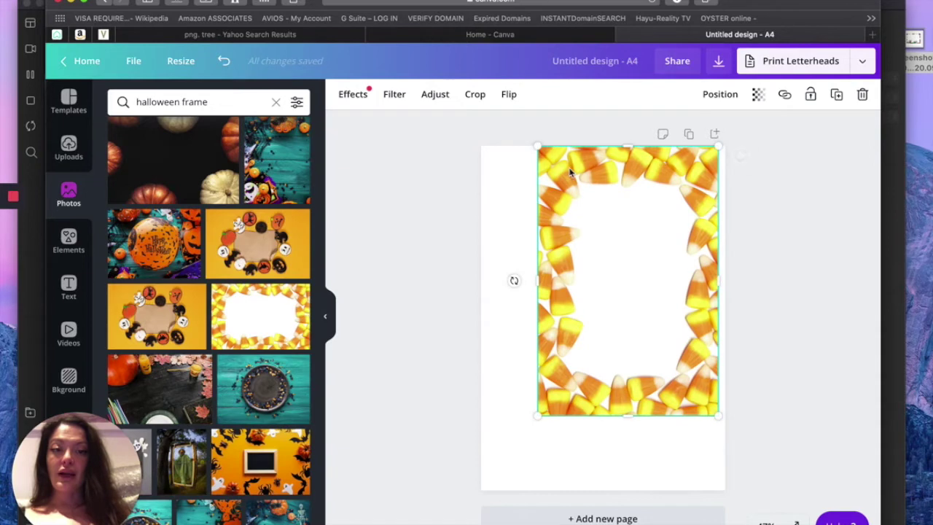
left_click_drag(550, 207, 518, 248)
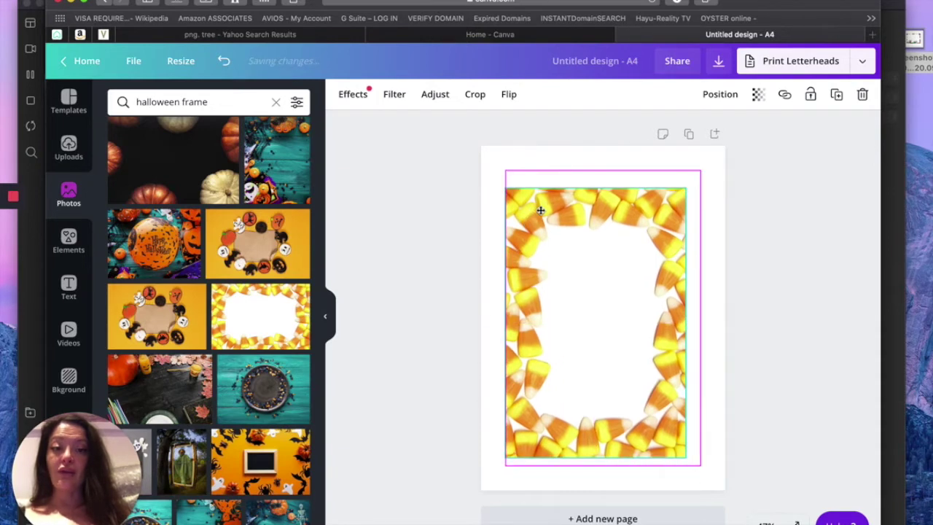
left_click_drag(704, 176, 703, 178)
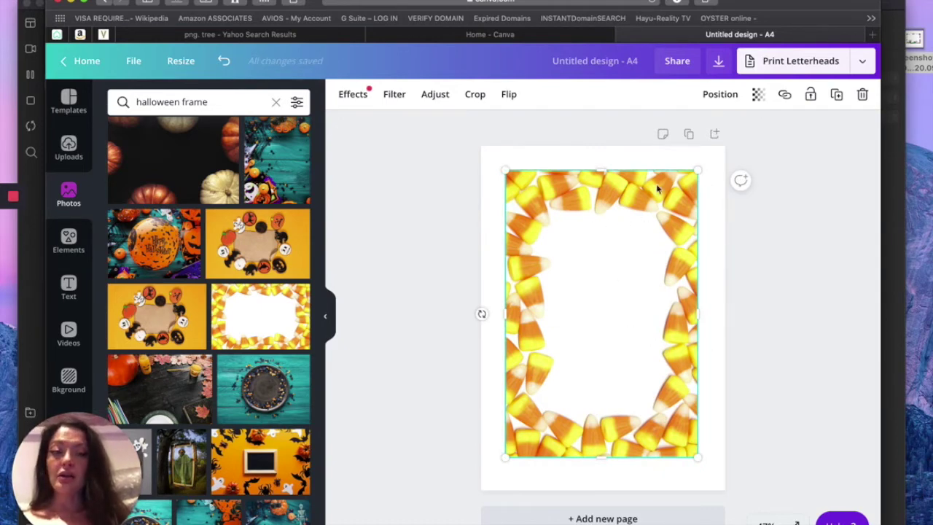
key("Delete")
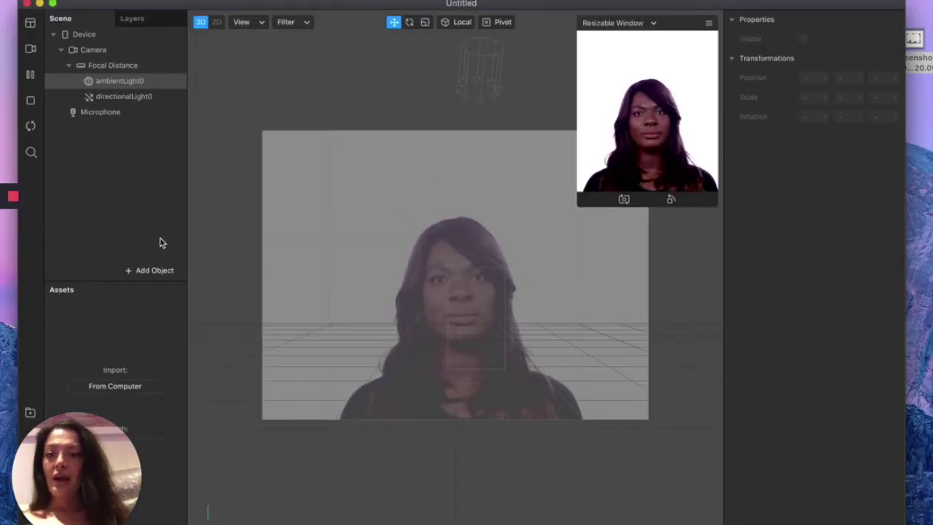
left_click(152, 271)
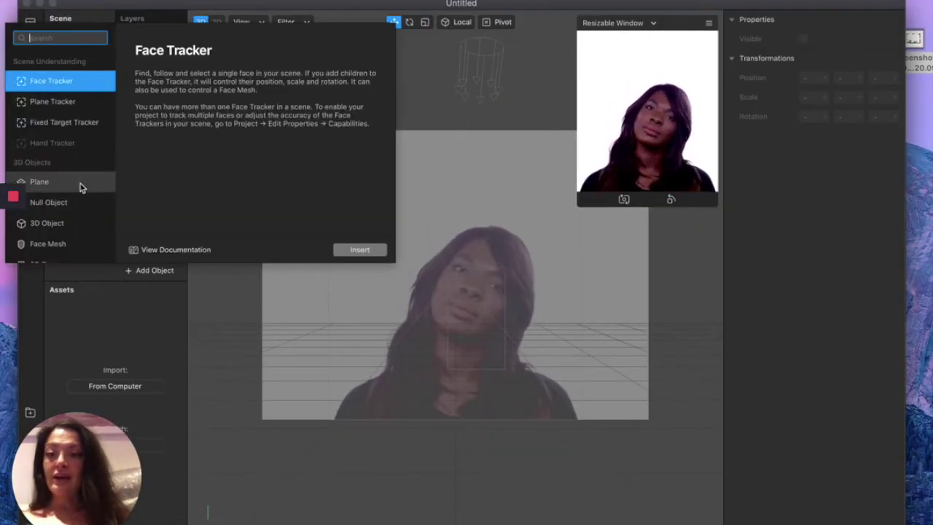
scroll(80, 186, "down", 3)
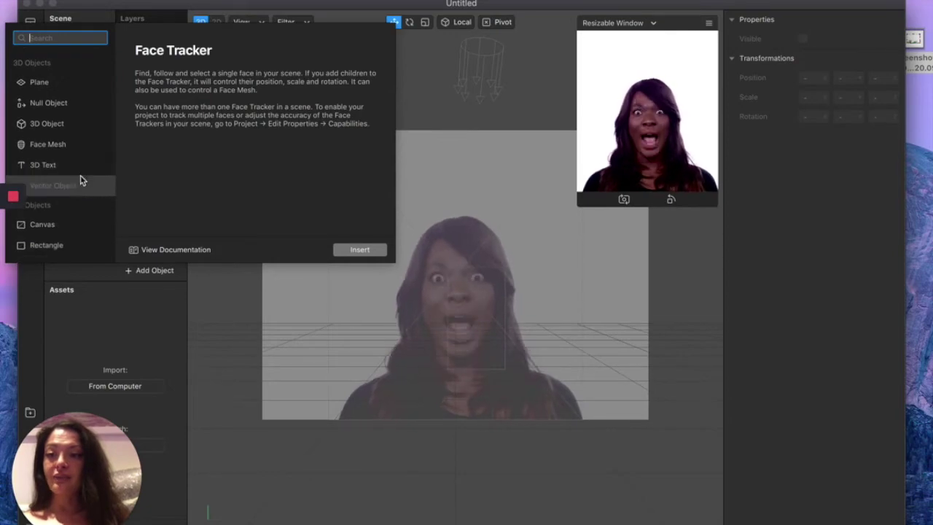
scroll(69, 199, "down", 1)
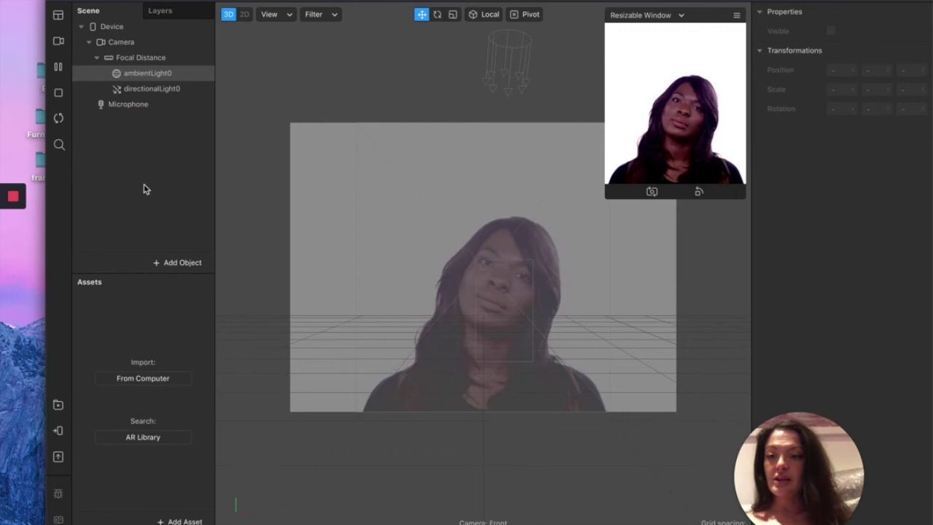
Insert a 2D rectangle object into the scene.
left_click(182, 261)
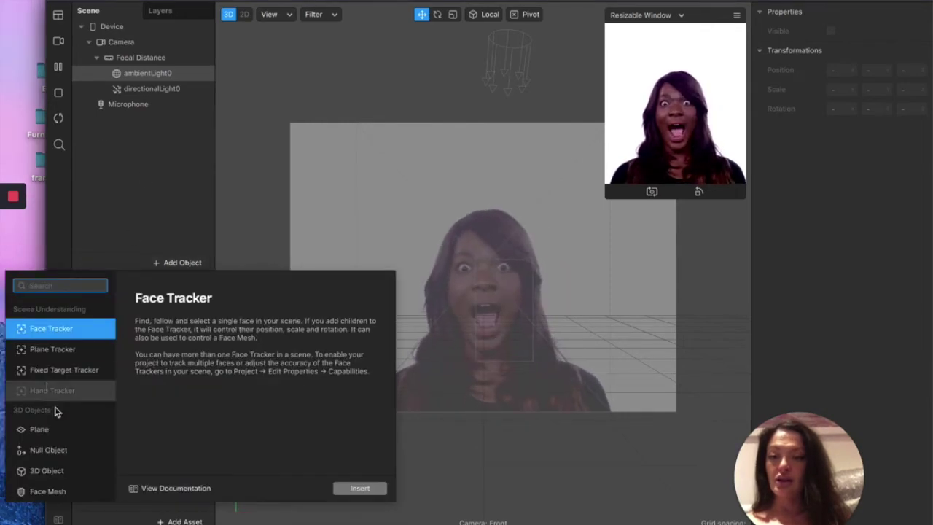
scroll(71, 446, "down", 5)
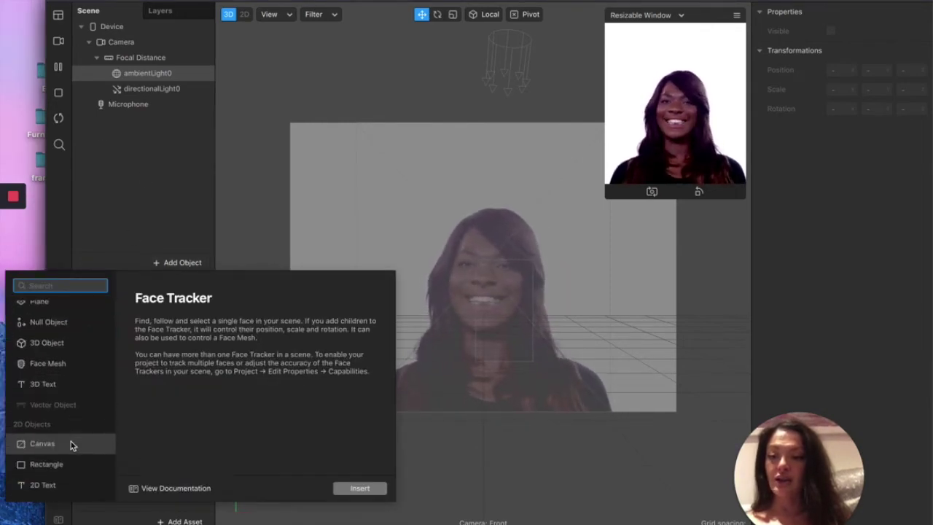
left_click(43, 430)
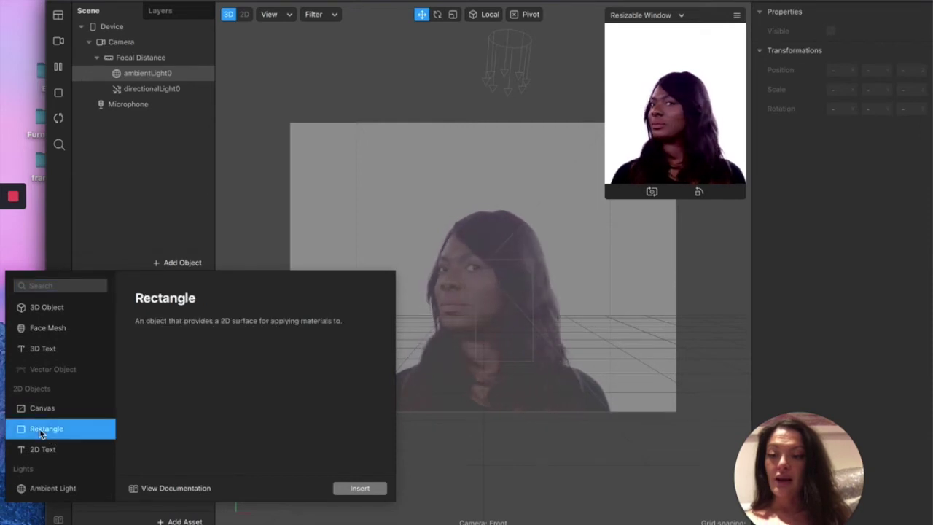
left_click(360, 488)
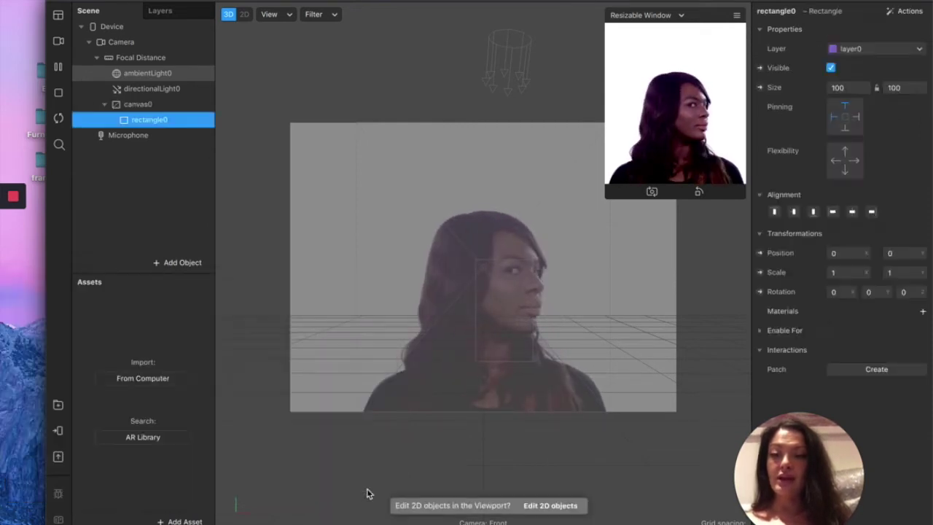
right_click(157, 123)
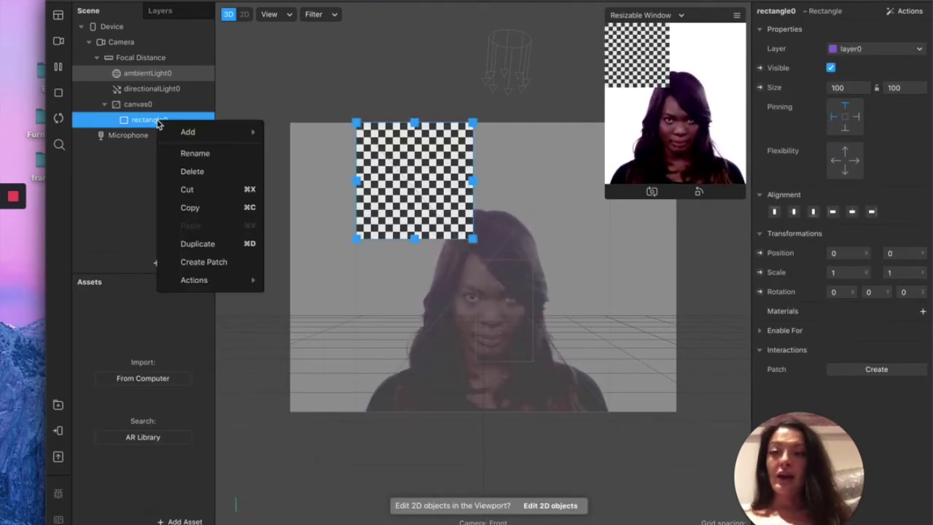
mouse_move(192, 133)
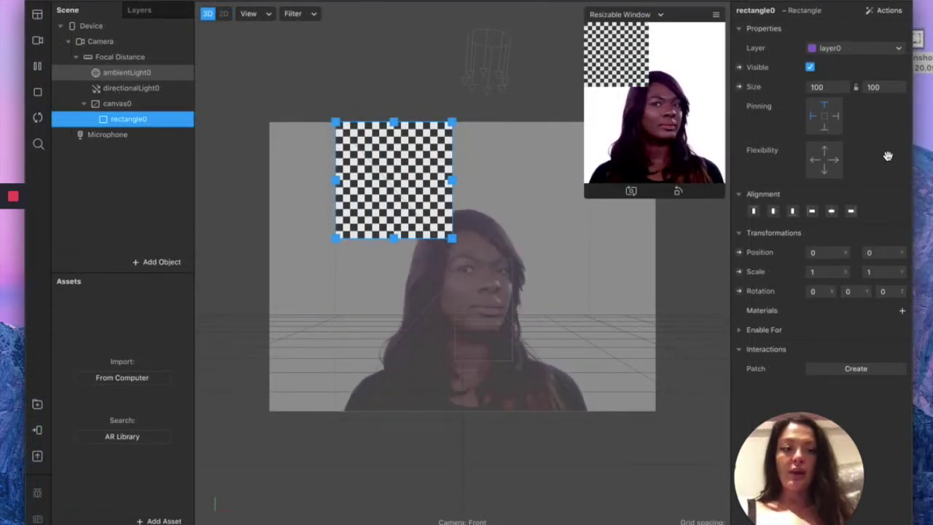
Size the rectangle to Fill Width and Fill Height so it covers the whole canvas.
left_click(822, 87)
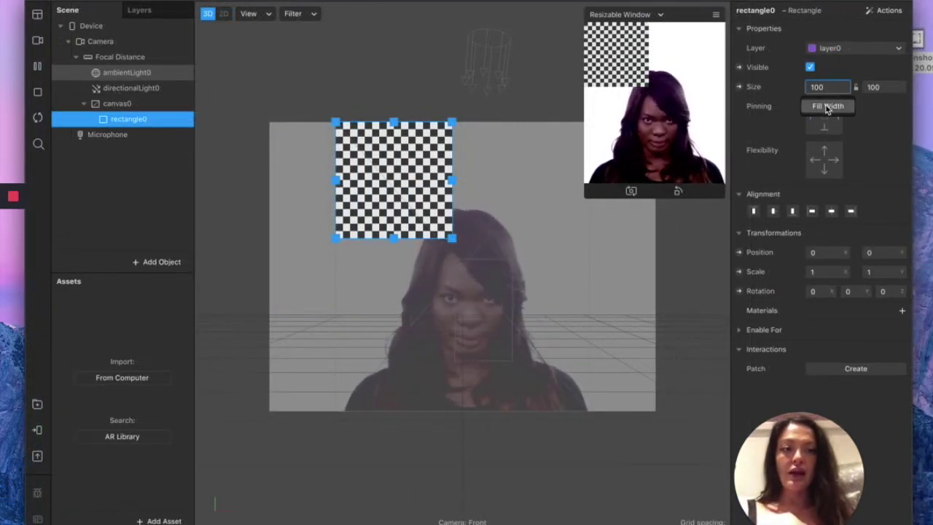
left_click(827, 107)
left_click(876, 87)
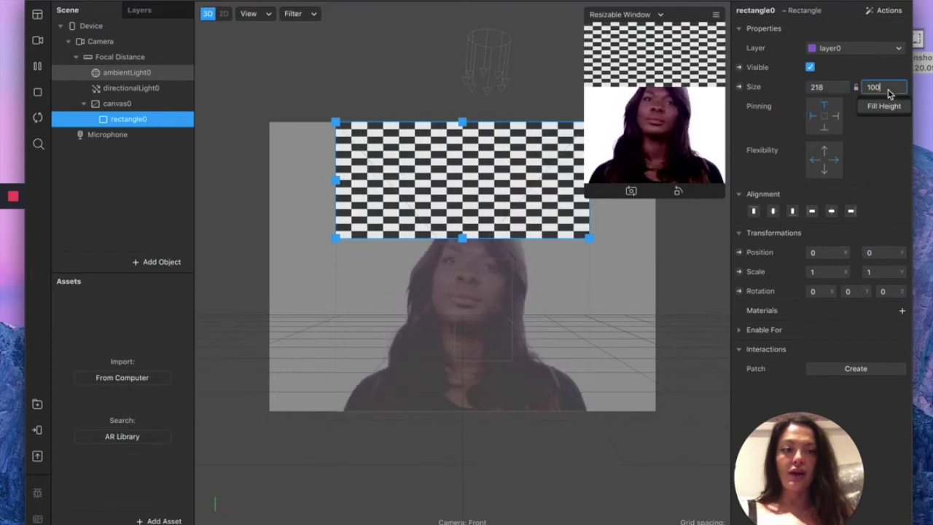
left_click(884, 107)
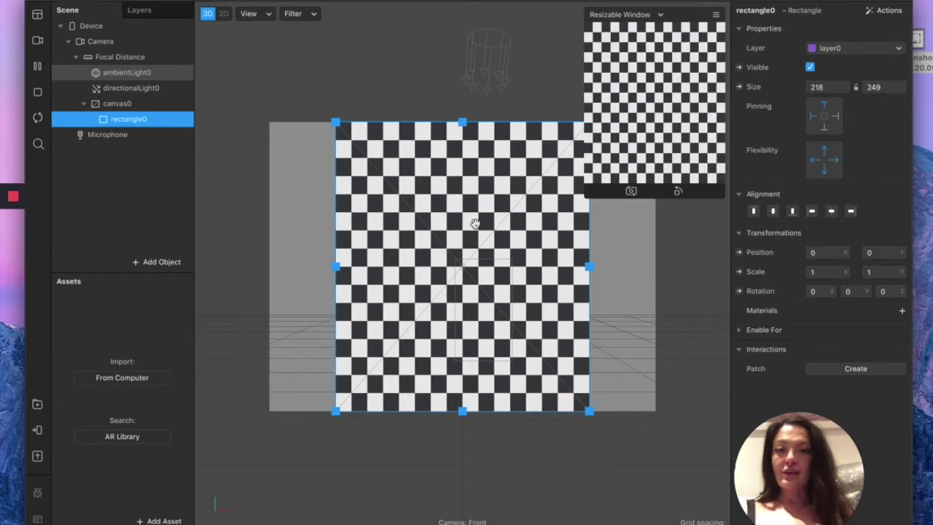
Duplicate the full-screen rectangle four times so the canvas holds five rectangles.
right_click(142, 126)
mouse_move(154, 138)
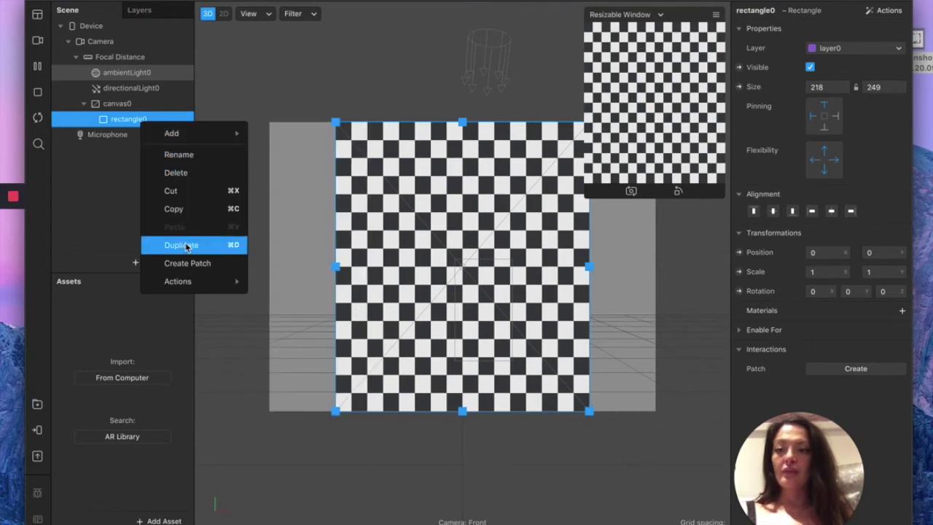
left_click(183, 245)
right_click(146, 134)
left_click(182, 255)
right_click(133, 150)
left_click(172, 271)
right_click(140, 167)
left_click(180, 290)
Rename the first two rectangles under the canvas as frame1 and frame2.
double_click(130, 118)
type("frame1")
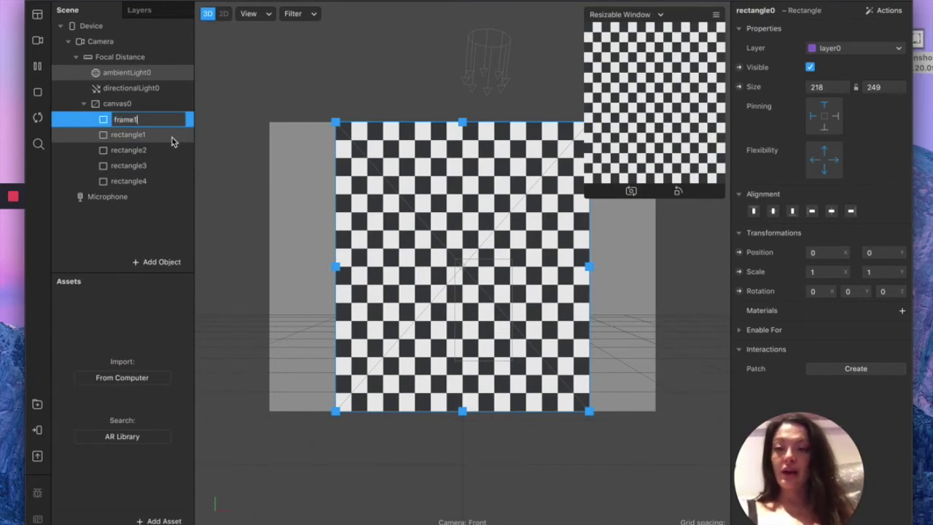
key("Return")
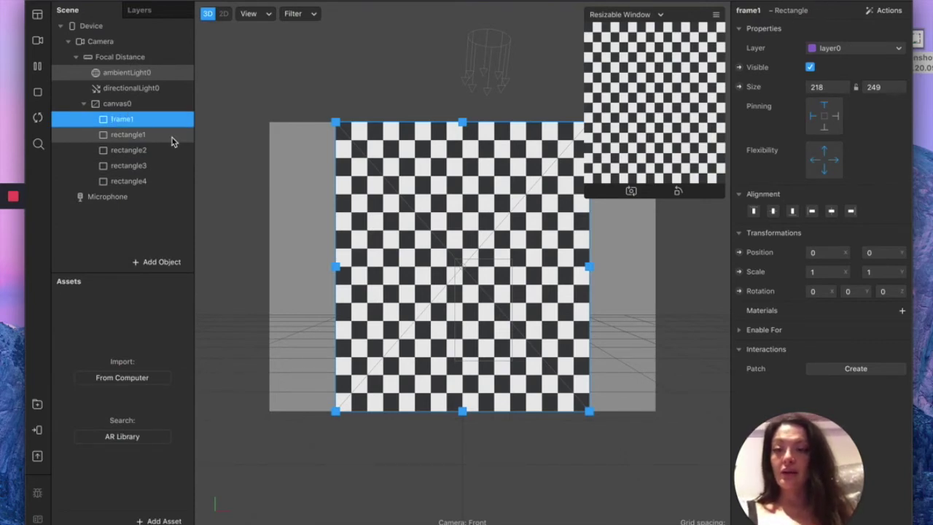
double_click(167, 138)
type("fram")
key("Return")
Rename the remaining three rectangles as frame3, frame4 and frame5.
double_click(156, 148)
type("frame3")
key("Return")
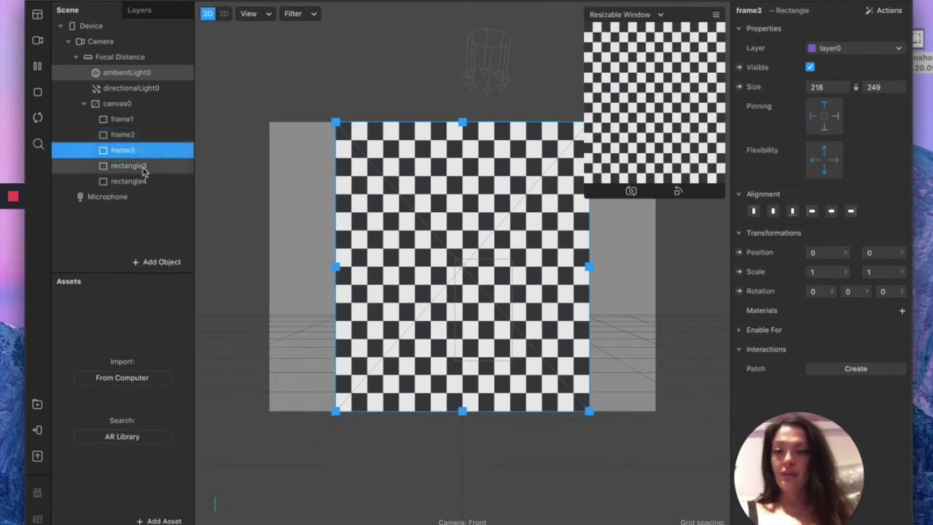
double_click(143, 167)
type("frame4")
key("Return")
double_click(143, 182)
type("frame5")
key("Return")
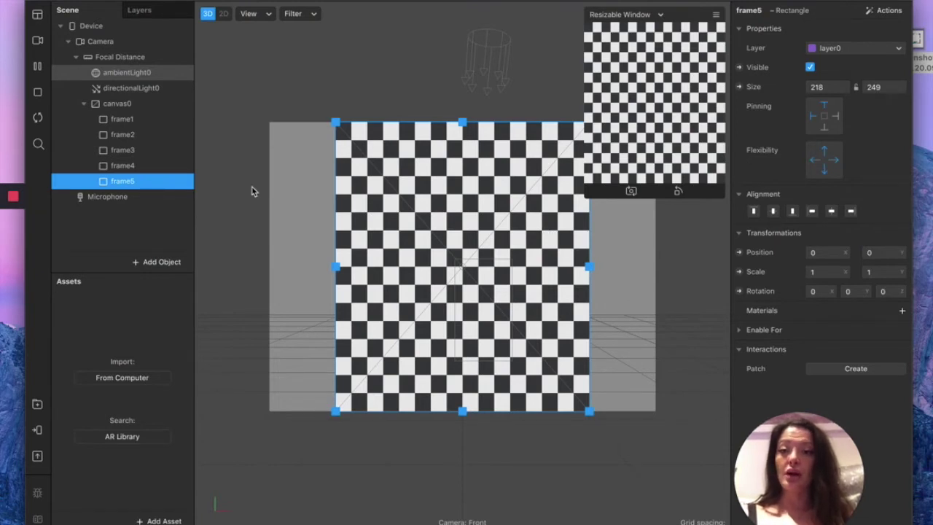
Create a new material for frame1 and another for frame2, naming them 1 and 2.
left_click(139, 123)
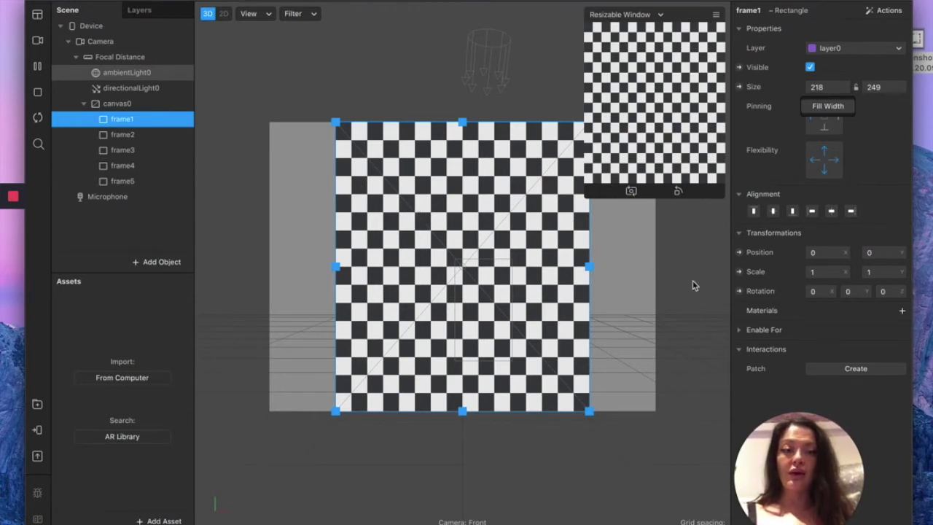
left_click(902, 311)
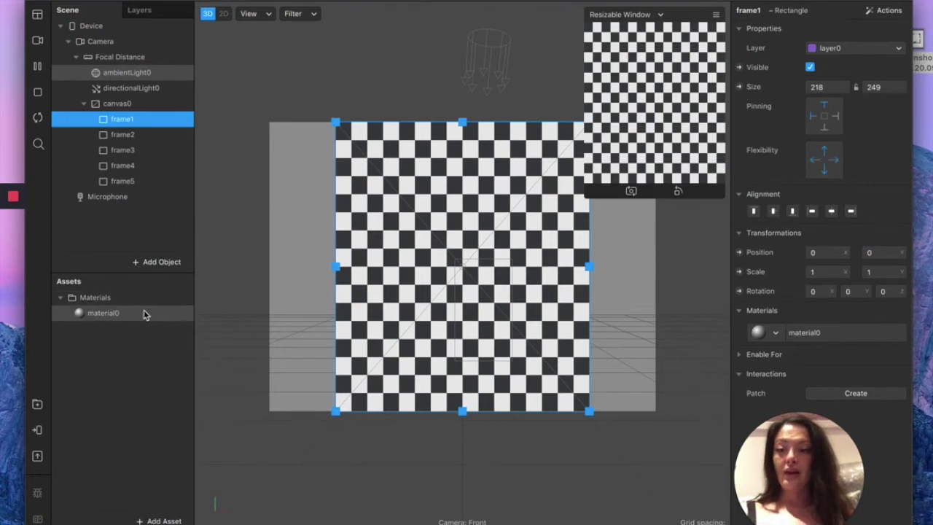
double_click(144, 314)
left_click(123, 134)
left_click(902, 311)
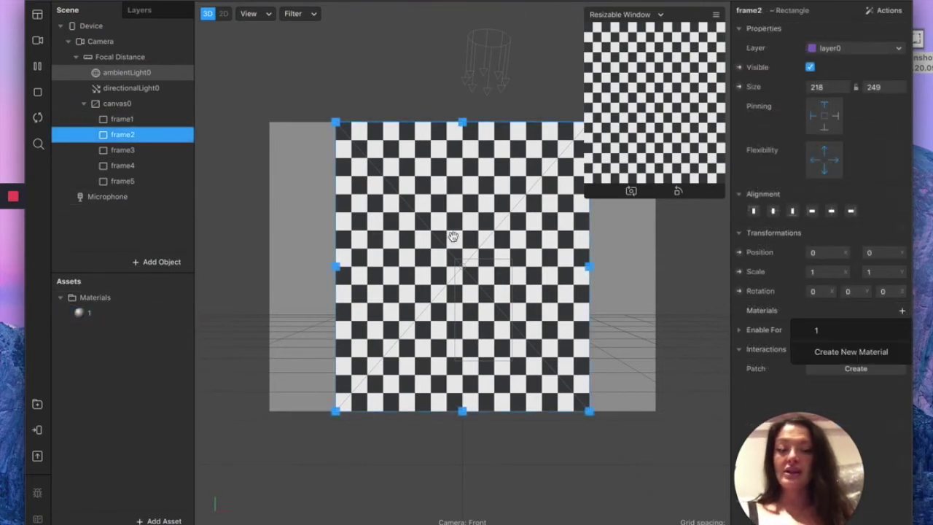
left_click(838, 352)
double_click(103, 328)
type("2")
Create separate new materials for frame3 and frame4, naming them 3 and 4.
left_click(123, 149)
left_click(838, 352)
left_click(123, 166)
left_click(902, 311)
double_click(103, 360)
type("4")
Create a new material for frame5 and name it 5.
left_click(122, 181)
left_click(902, 298)
left_click(838, 352)
double_click(103, 374)
type("5")
key("Return")
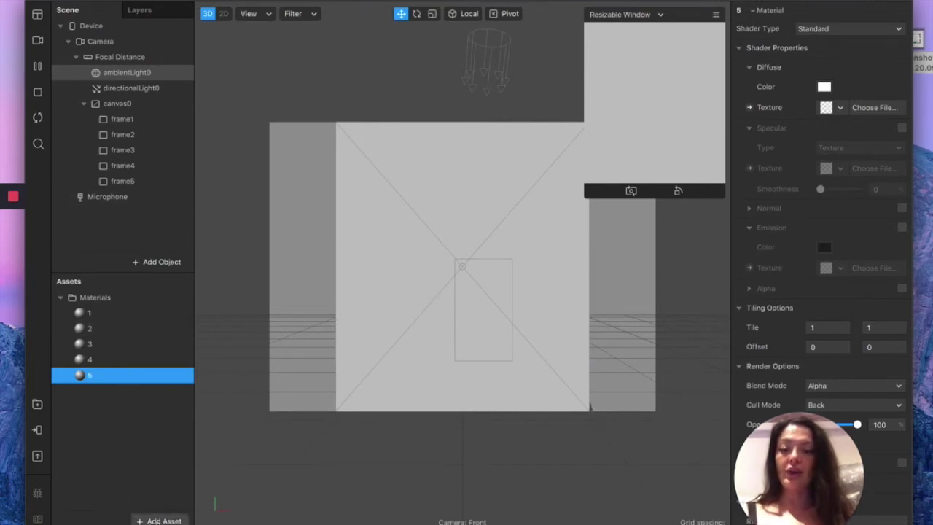
Import the images dieci.png, sei.png, cinque.png, nove and uno from the desktop's frames folder as assets.
left_click(161, 521)
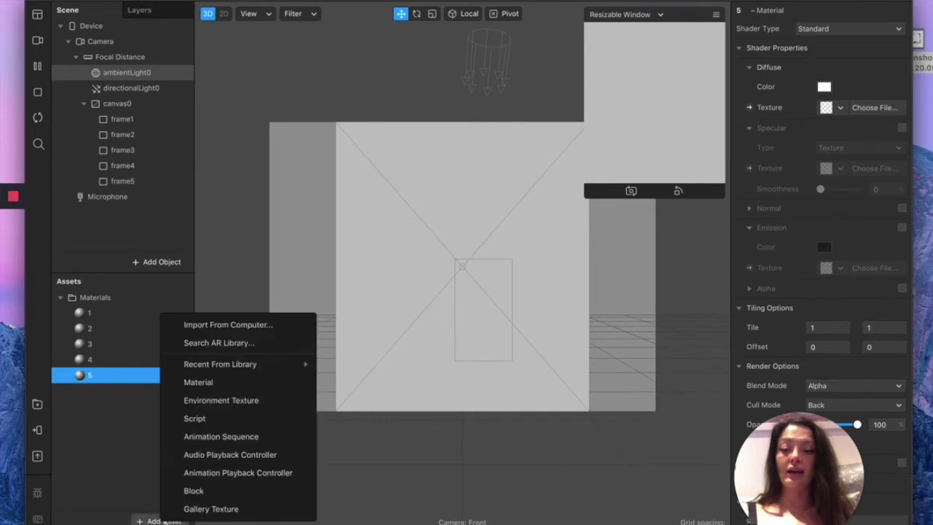
left_click(226, 326)
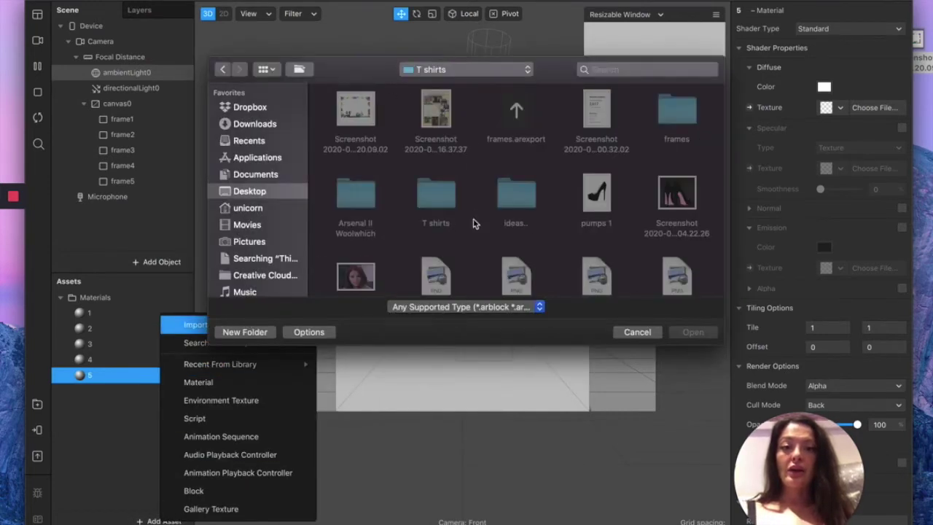
scroll(473, 222, "down", 5)
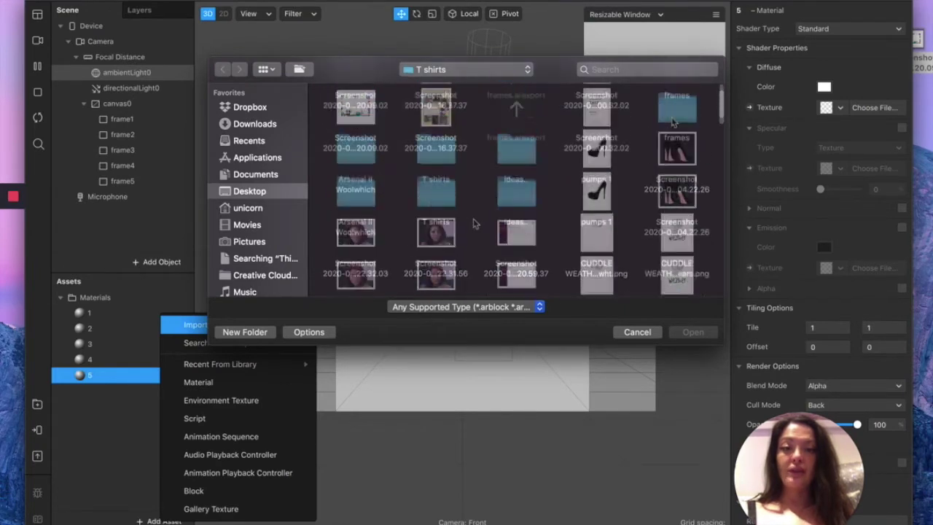
left_click(672, 118)
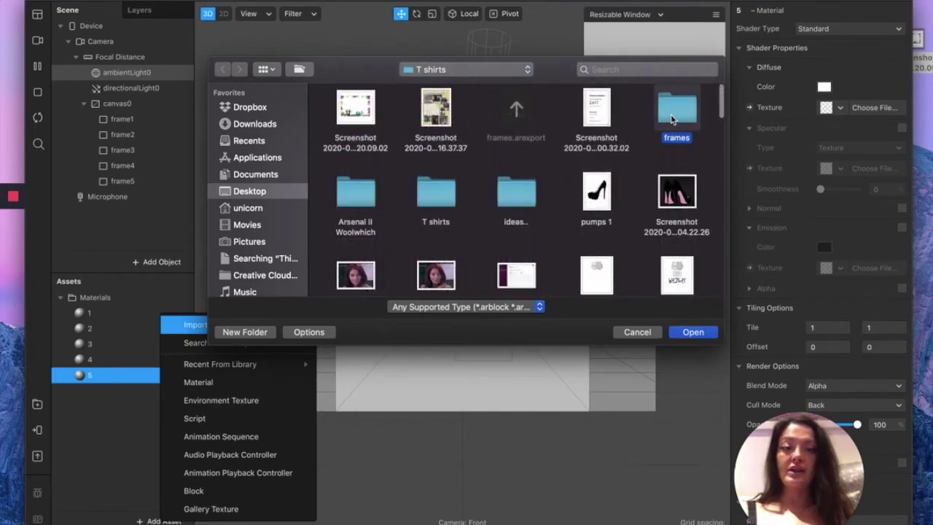
double_click(672, 119)
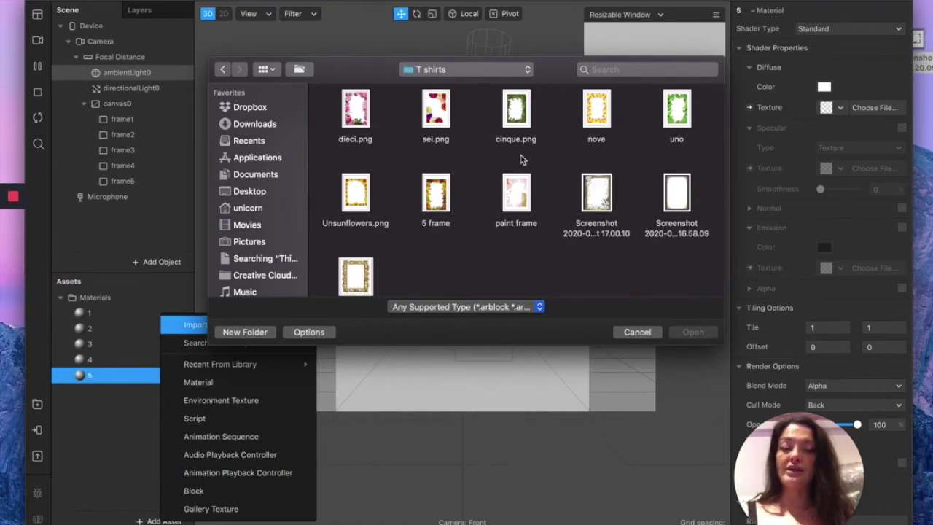
scroll(401, 136, "down", 2)
scroll(401, 136, "up", 2)
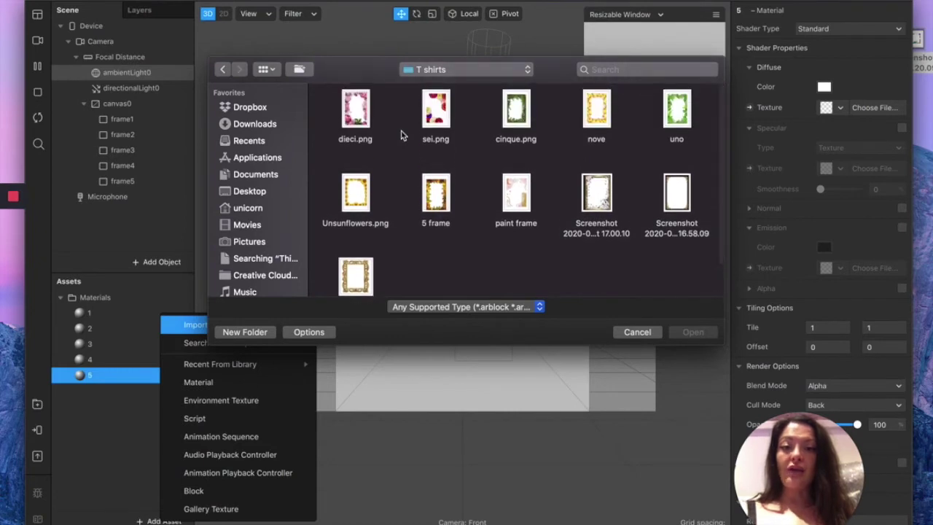
left_click(356, 109)
left_click(676, 109, "shift")
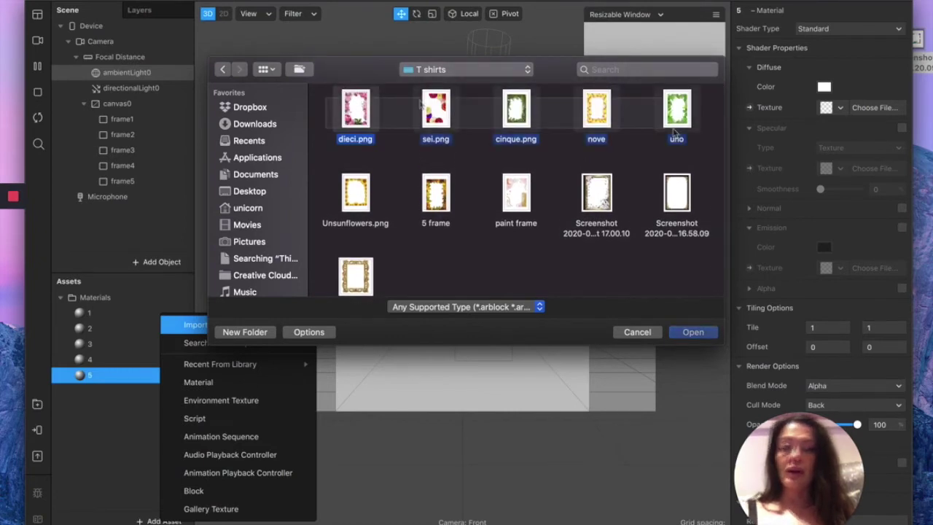
left_click(693, 333)
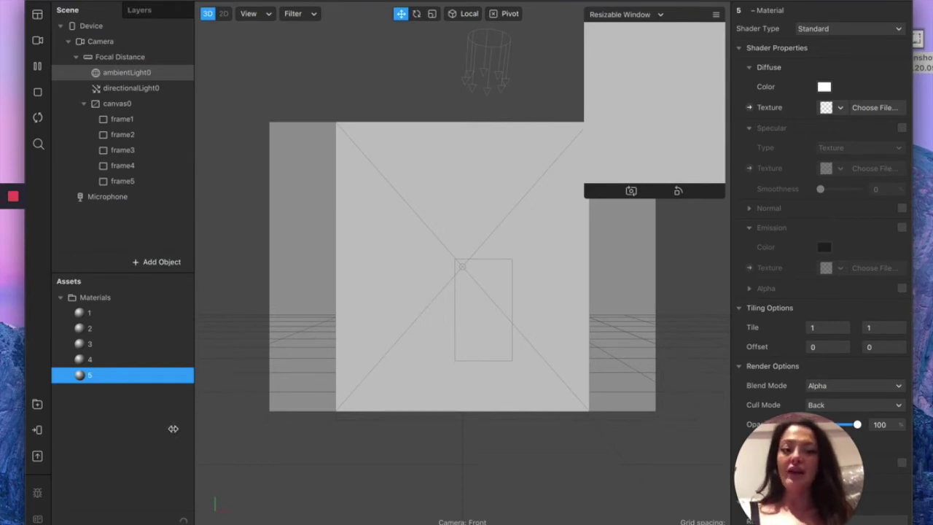
Assign the nove texture as the diffuse texture of material 1 and the sei texture to material 2.
left_click_drag(172, 429, 172, 433)
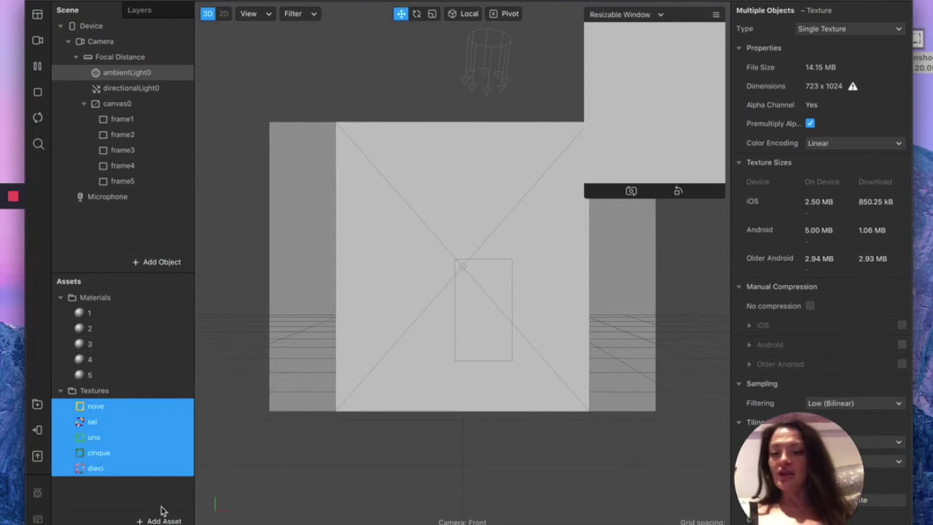
left_click(115, 497)
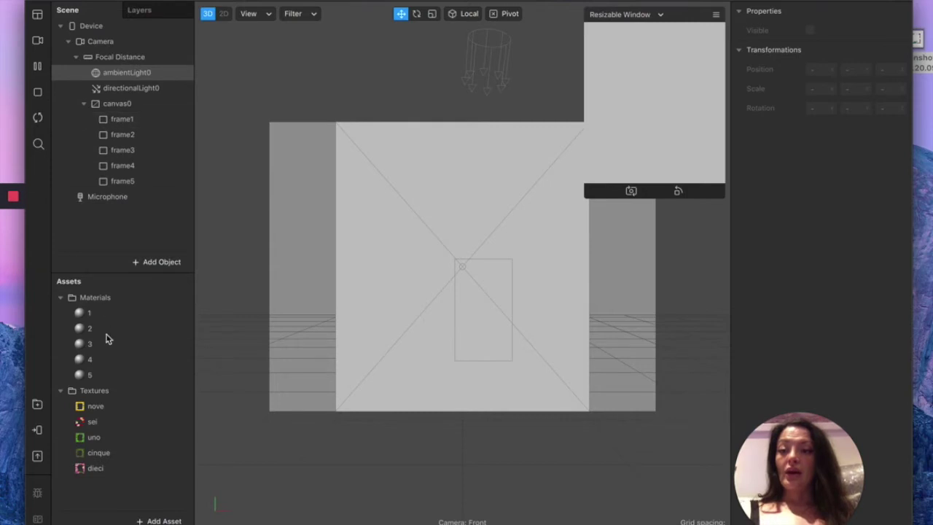
left_click(90, 313)
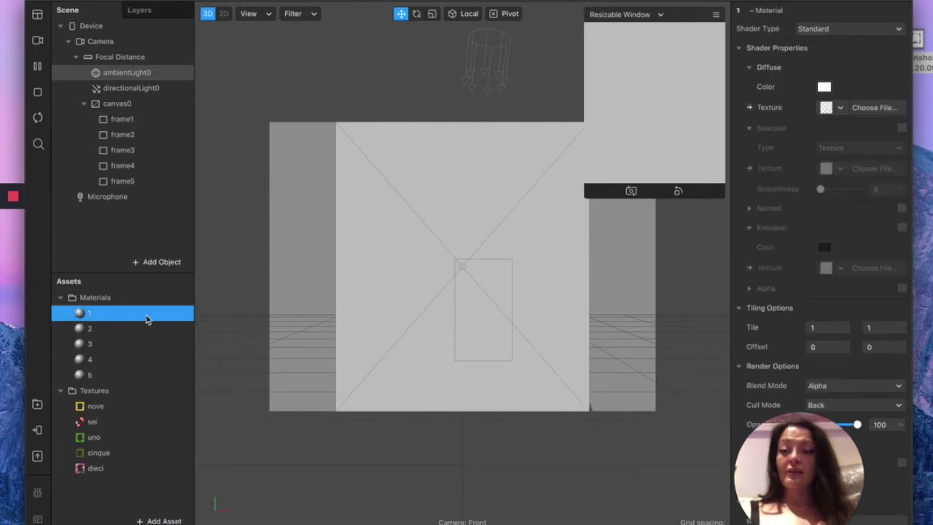
left_click(841, 109)
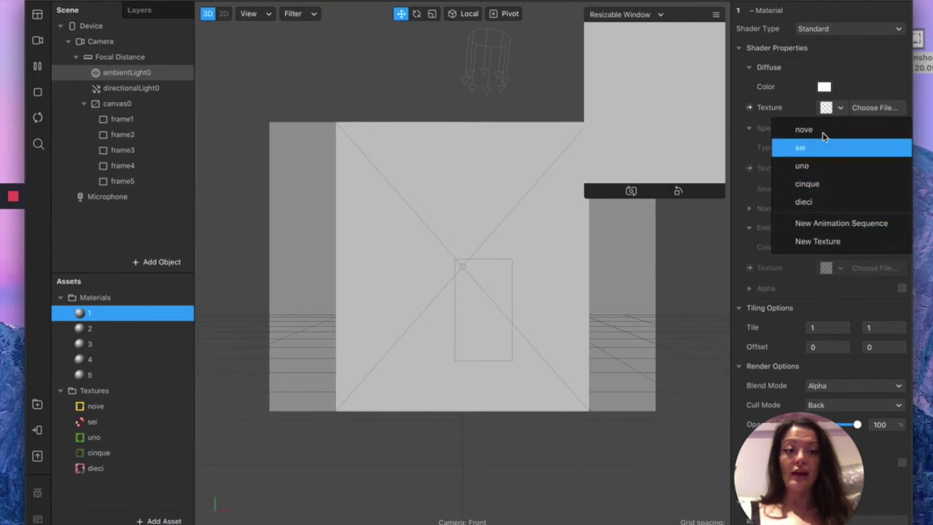
left_click(809, 128)
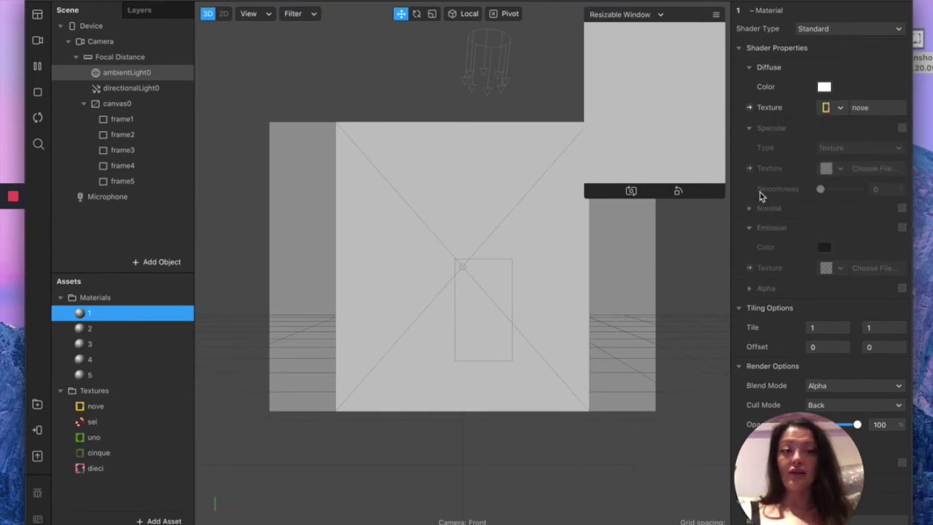
left_click(96, 328)
left_click(833, 107)
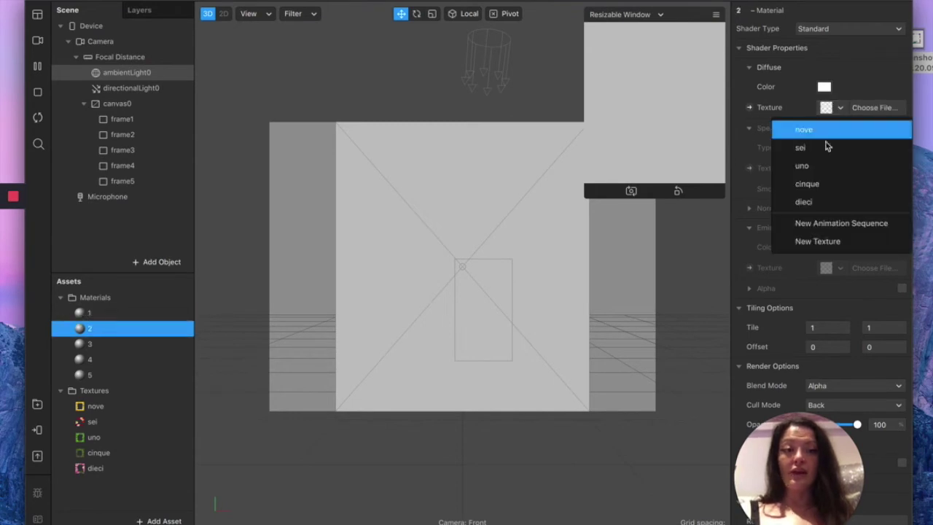
left_click(821, 148)
Assign the uno texture to material 3, cinque to material 4 and dieci to material 5.
left_click(127, 346)
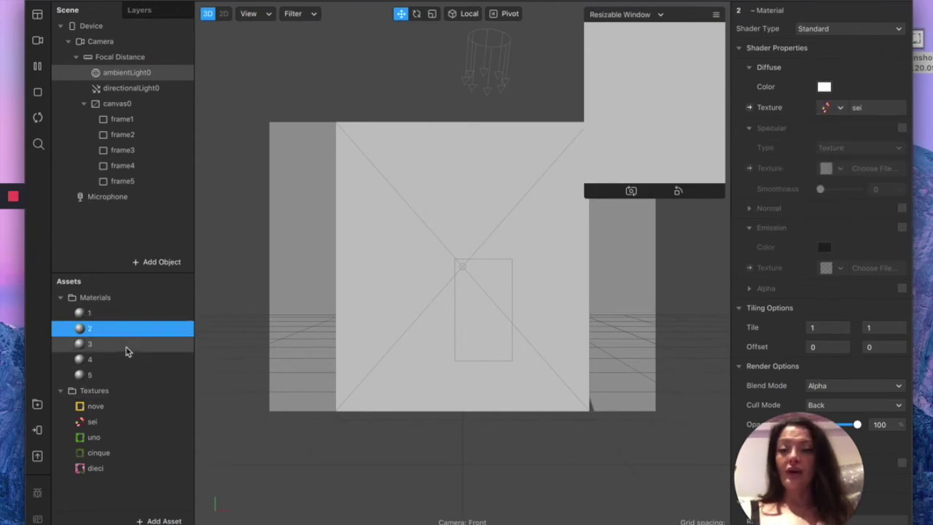
left_click(832, 107)
left_click(822, 165)
left_click(113, 359)
left_click(113, 375)
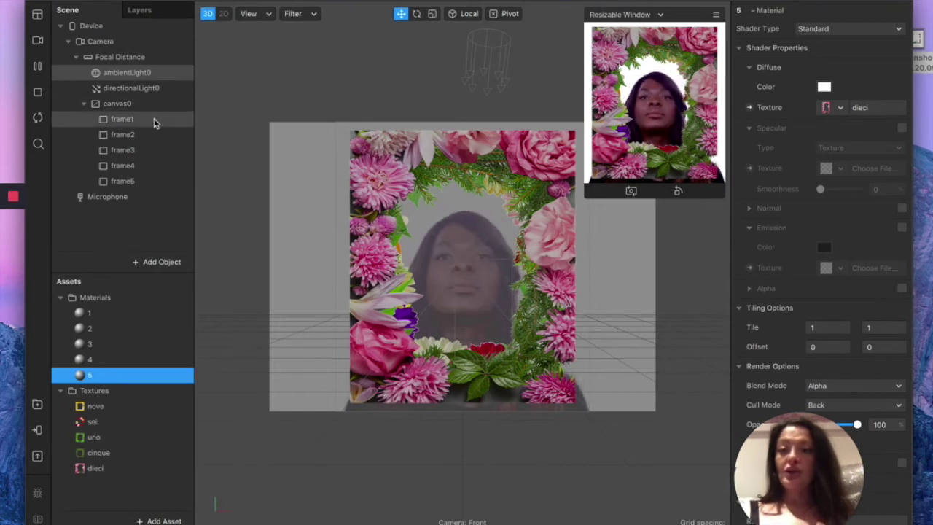
Switch the preview simulator's device to Samsung Galaxy S5.
left_click(663, 15)
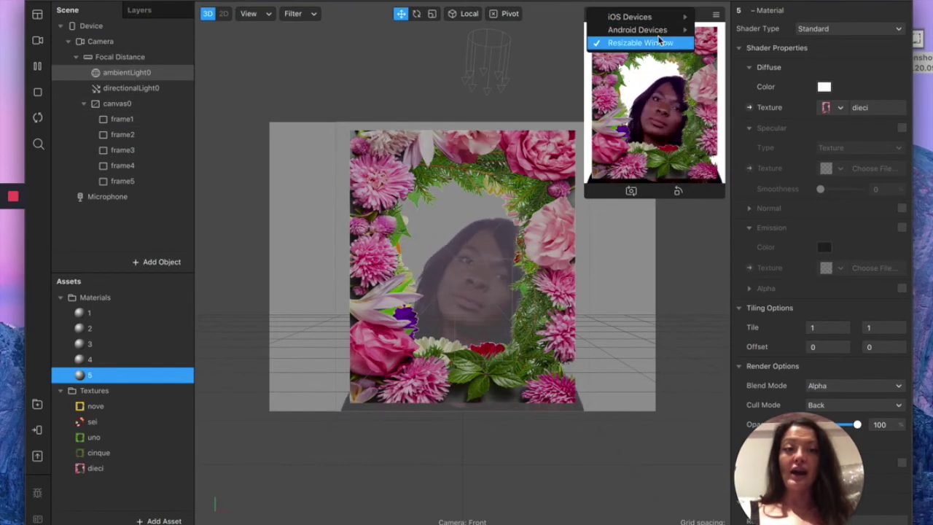
mouse_move(674, 31)
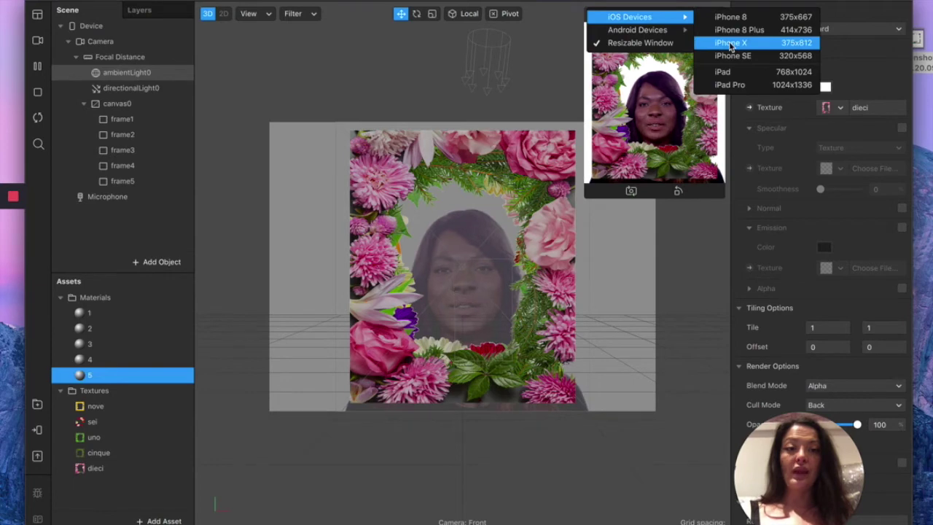
left_click(730, 44)
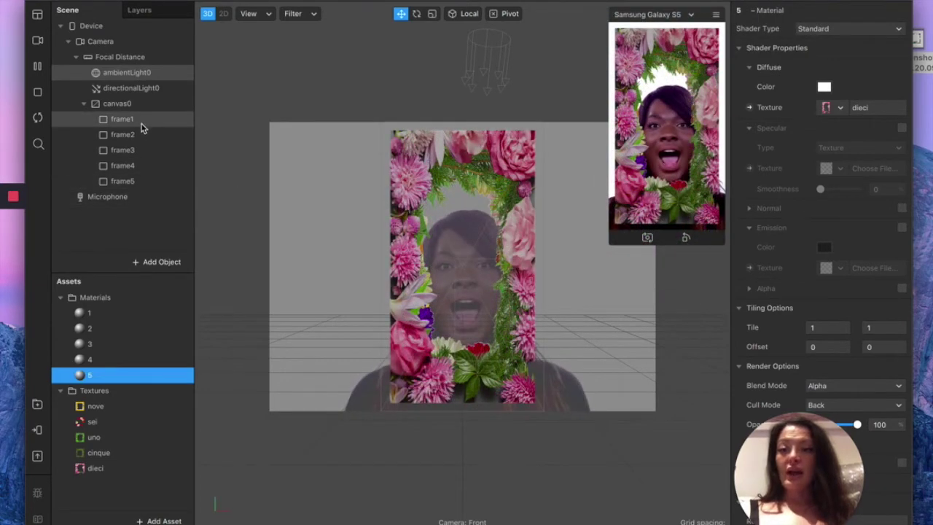
Turn off the visibility of frame2, frame3, frame4 and frame5, leaving only frame1 shown.
left_click(142, 123)
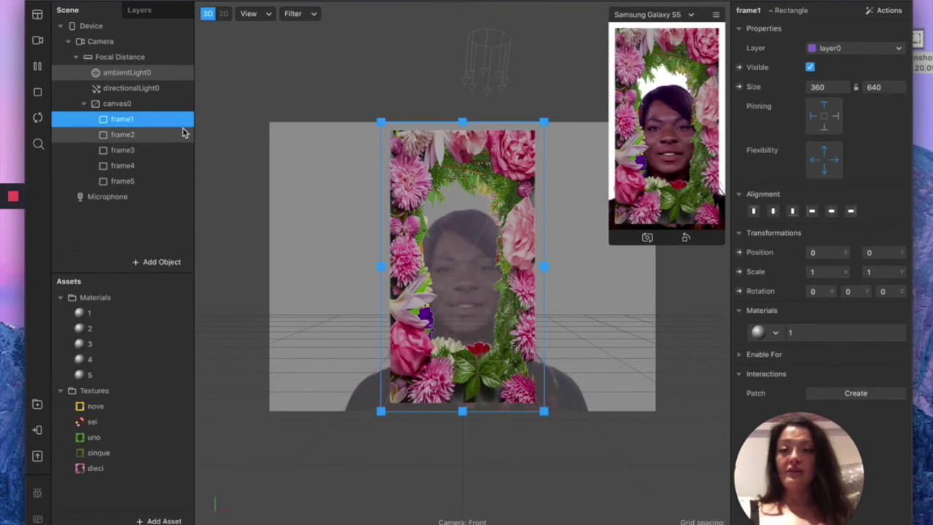
left_click(109, 130)
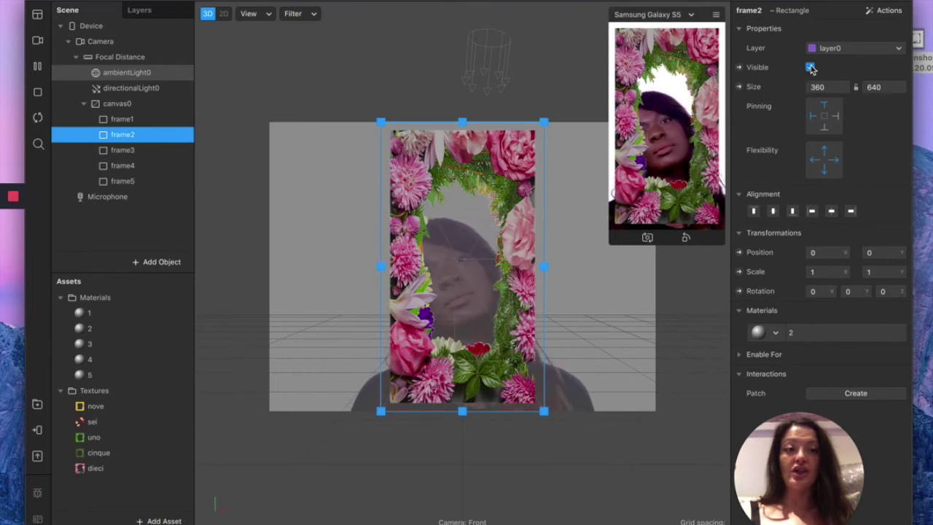
left_click(810, 67)
left_click(121, 151)
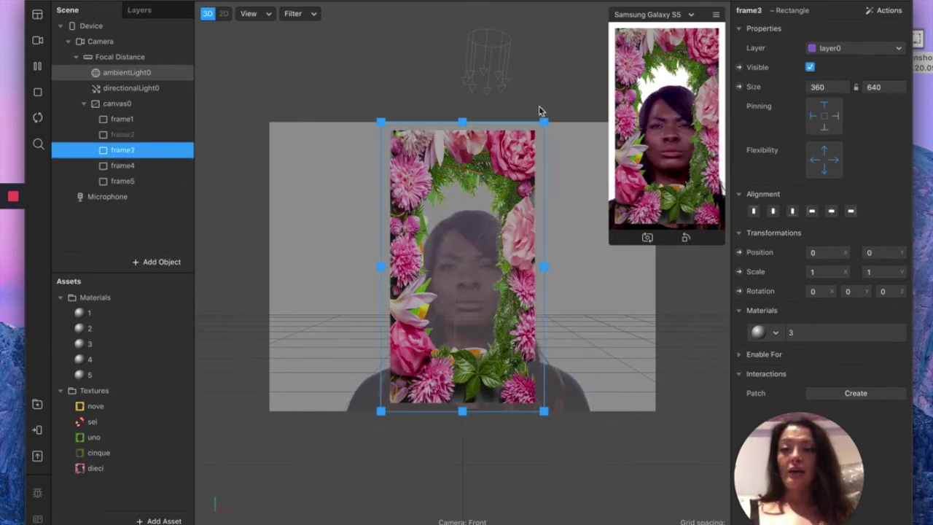
left_click(810, 67)
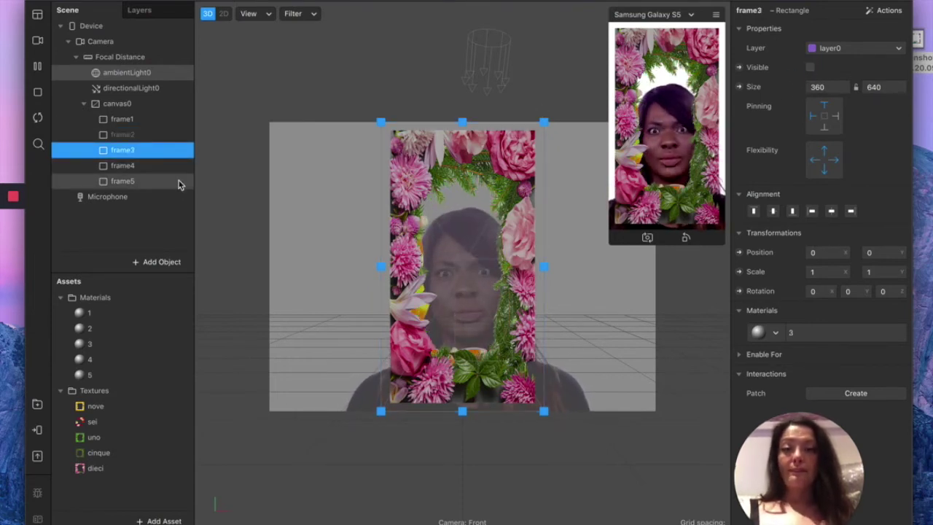
left_click(141, 167)
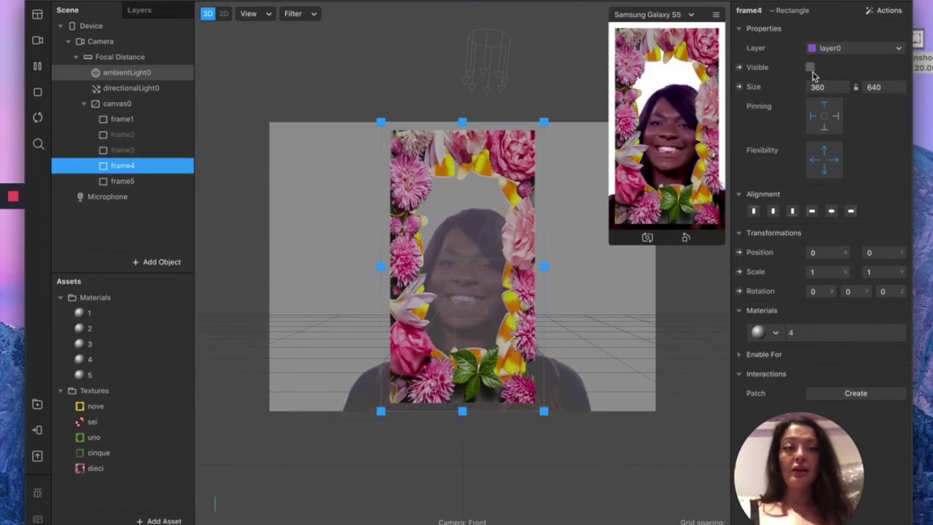
left_click(126, 181)
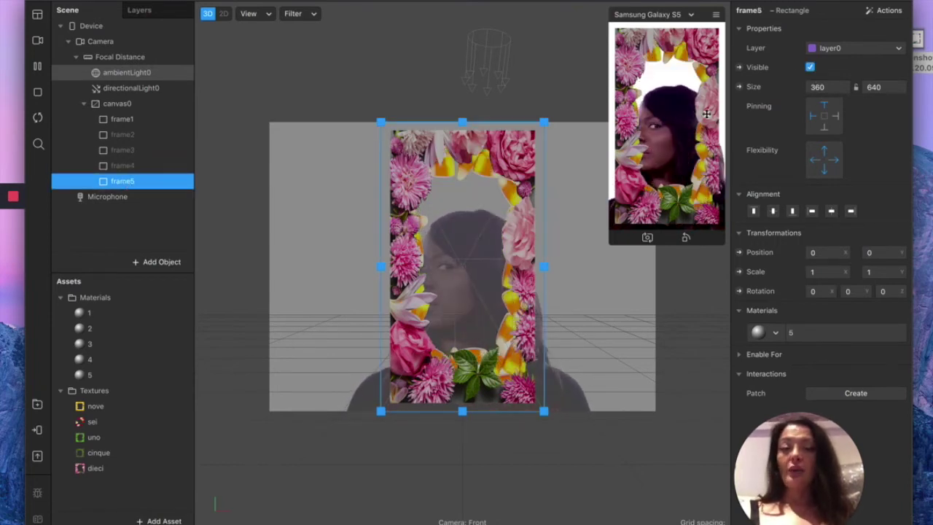
left_click(809, 67)
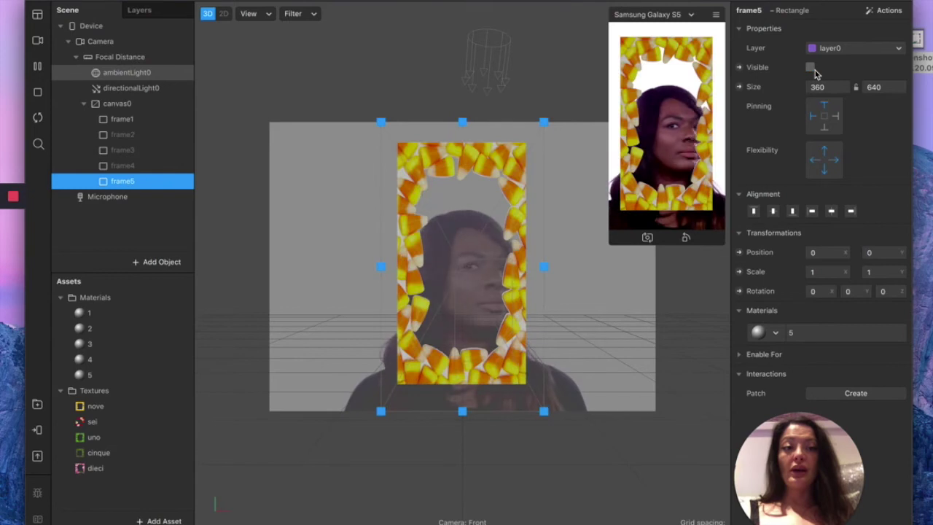
Keep frame1 visible and stretch it outward beyond the canvas edges to about 470 by 774.
left_click(139, 121)
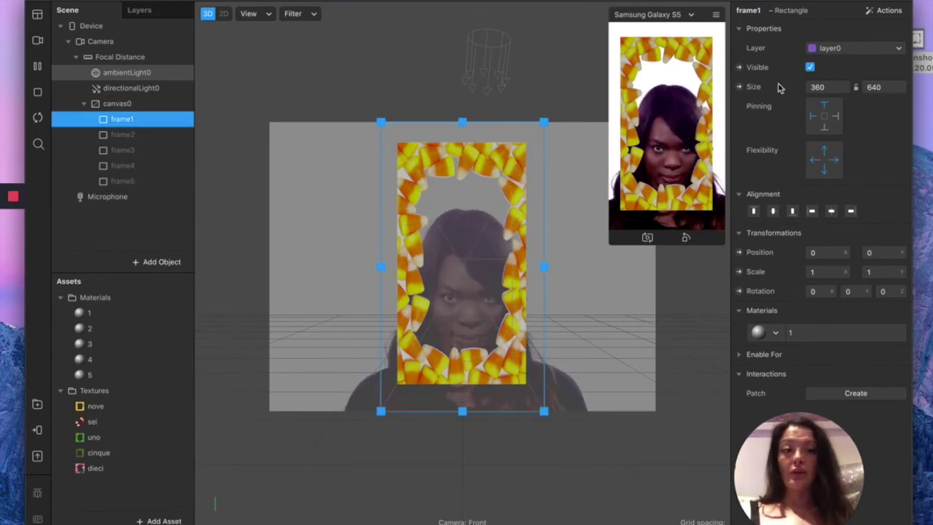
left_click(809, 67)
left_click(810, 67)
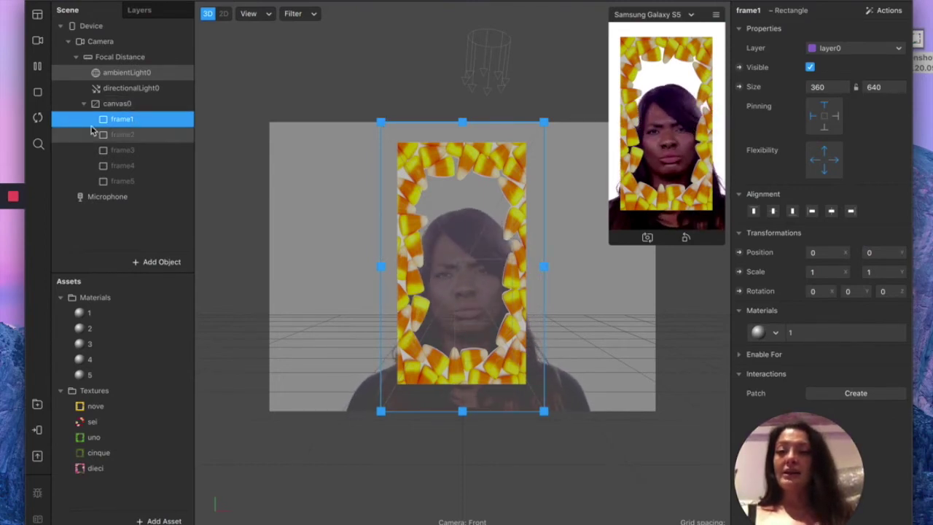
left_click_drag(380, 267, 357, 268)
left_click_drag(544, 267, 567, 266)
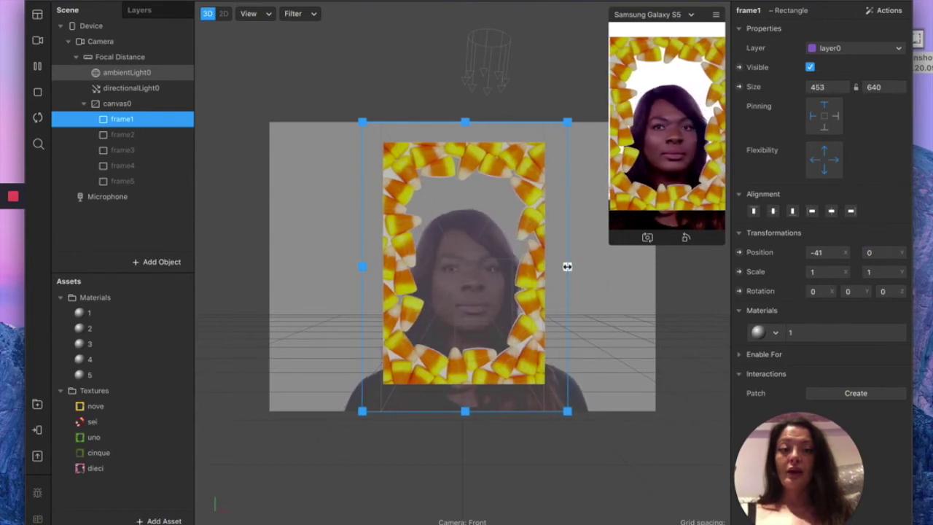
left_click_drag(466, 118, 464, 101)
left_click_drag(465, 411, 465, 445)
left_click_drag(360, 277, 354, 274)
left_click_drag(461, 102, 460, 96)
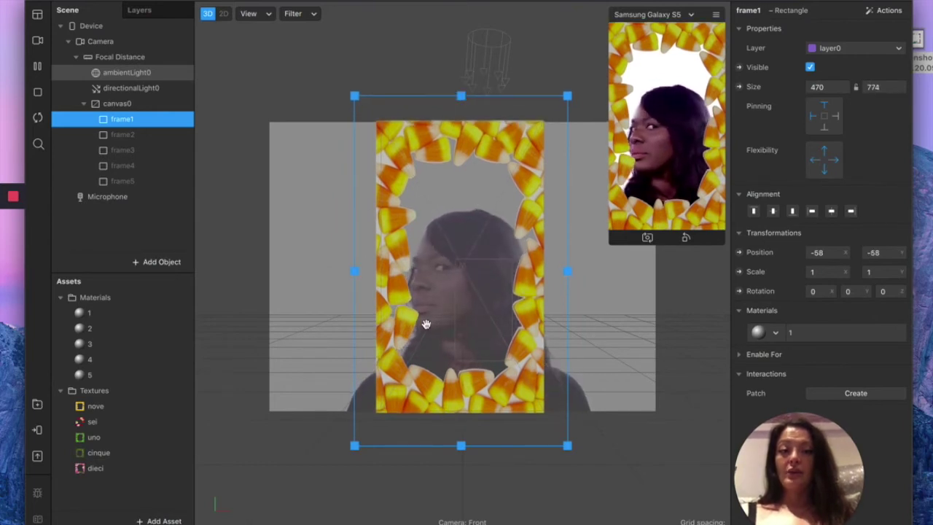
Widen and lengthen frame1 further to about 520 by 807, and hide it.
left_click_drag(568, 271, 578, 271)
left_click_drag(466, 444, 467, 460)
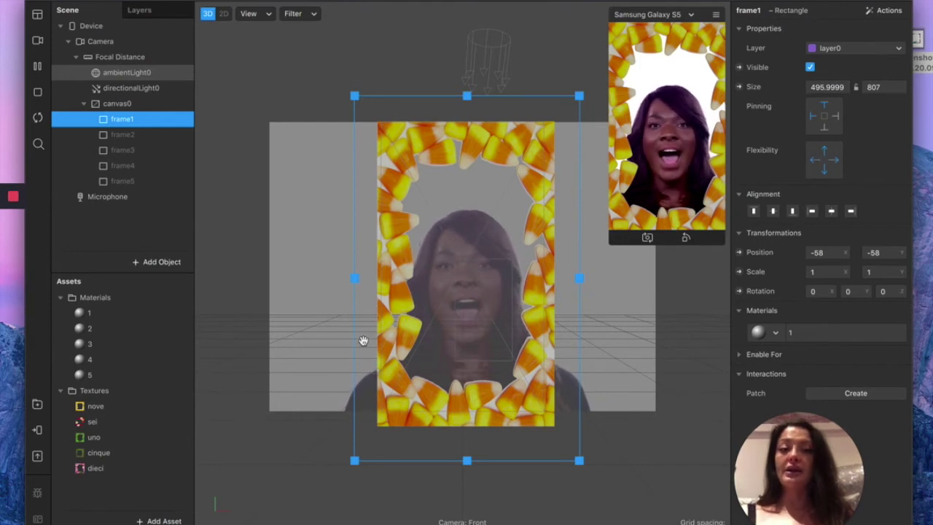
left_click_drag(354, 278, 346, 278)
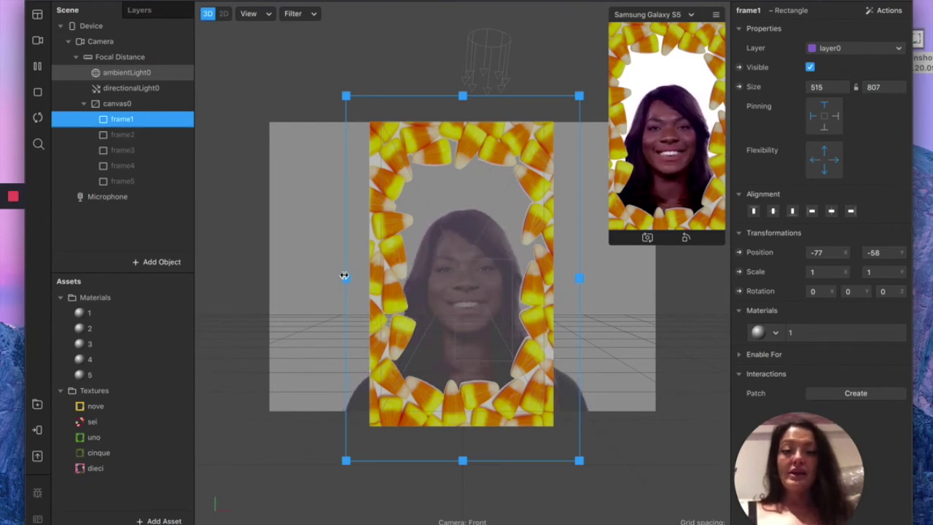
left_click_drag(345, 278, 343, 278)
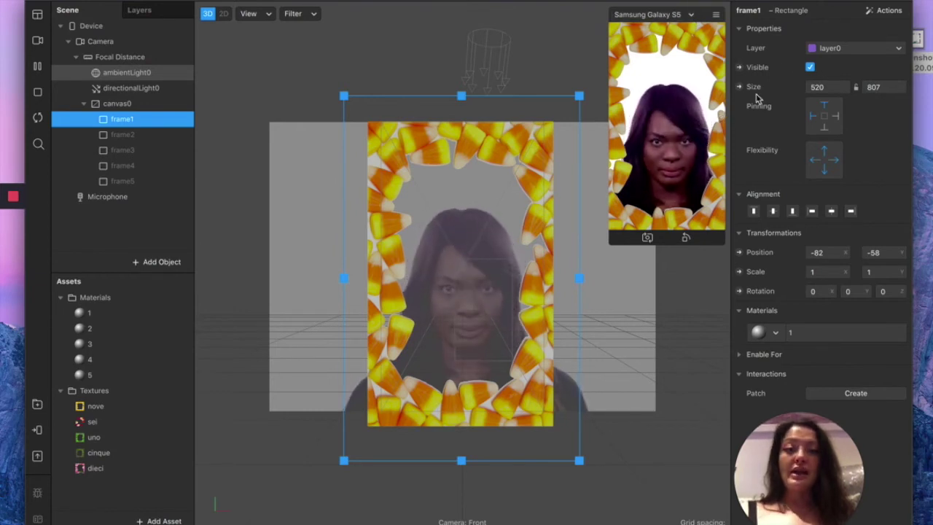
left_click(811, 67)
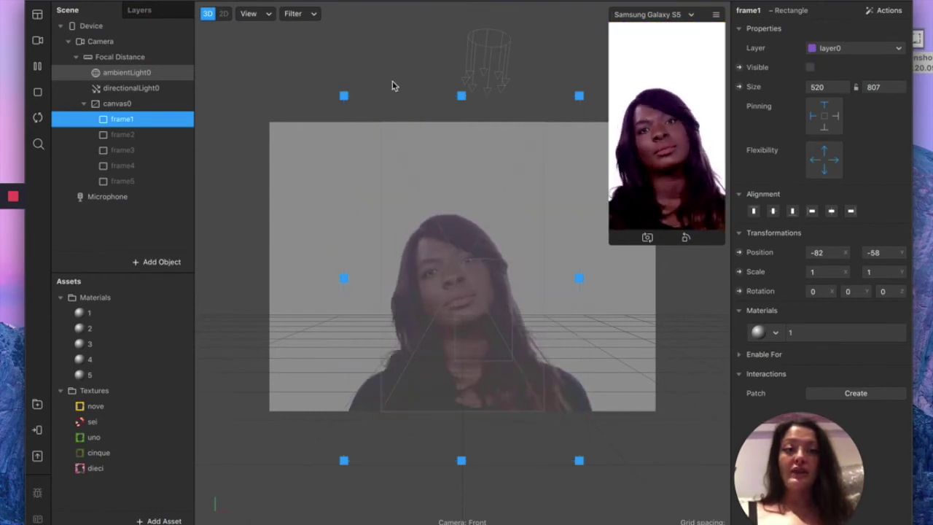
Show frame2 and enlarge it on all sides to about 502 by 831, hiding it when finished.
left_click(121, 136)
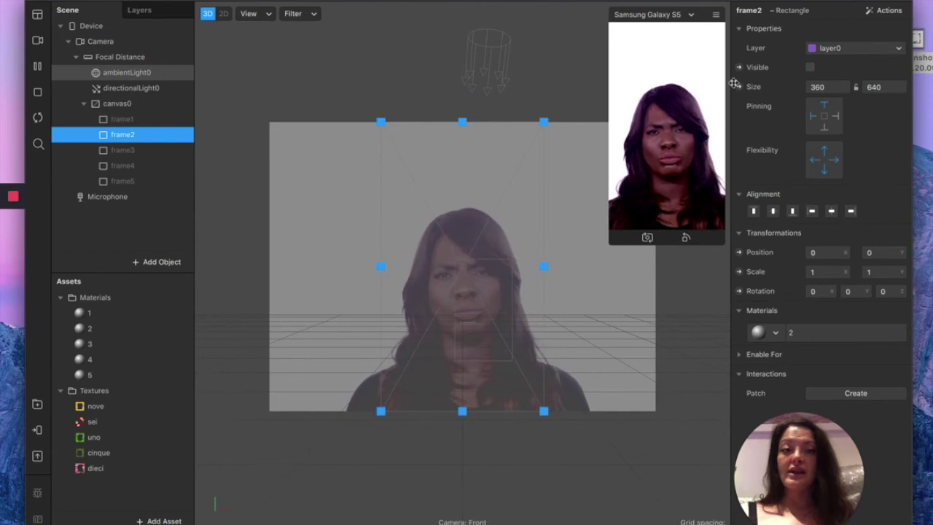
left_click(810, 67)
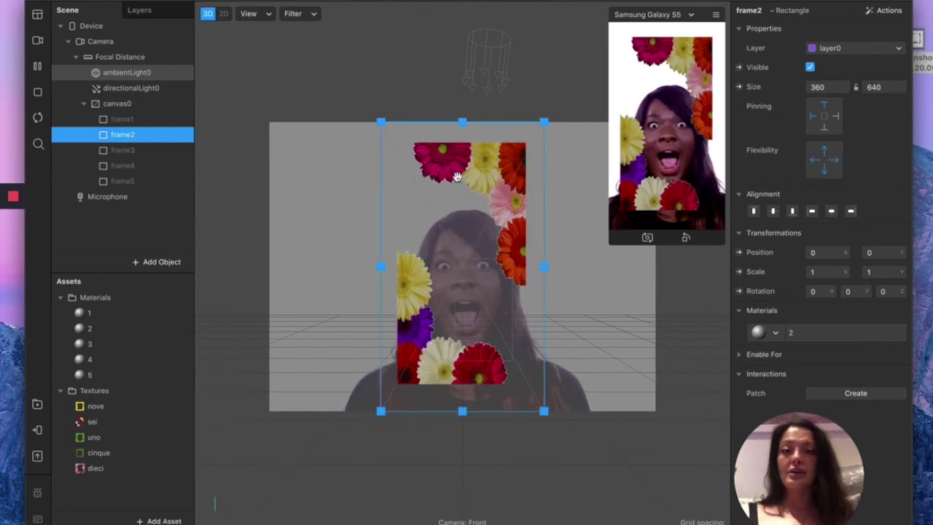
left_click_drag(462, 122, 462, 99)
left_click_drag(544, 254, 566, 255)
left_click_drag(380, 256, 358, 256)
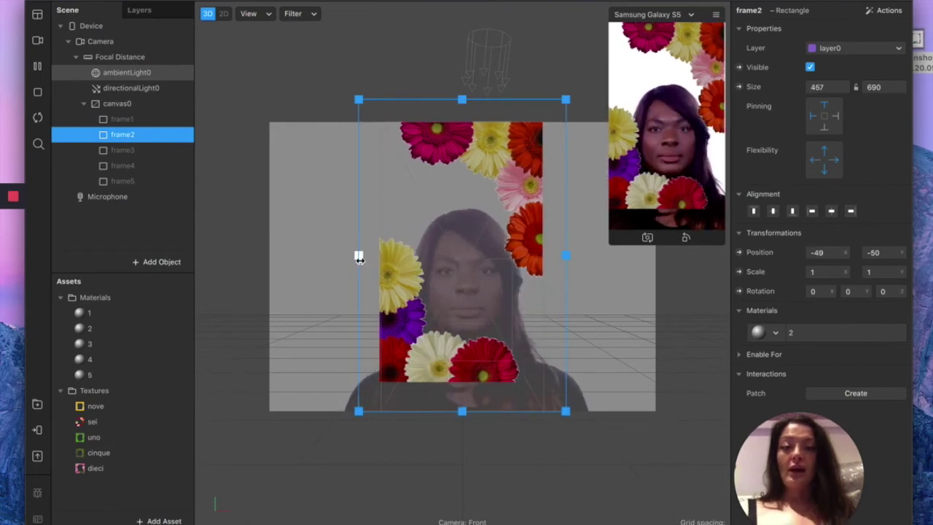
left_click_drag(462, 412, 461, 449)
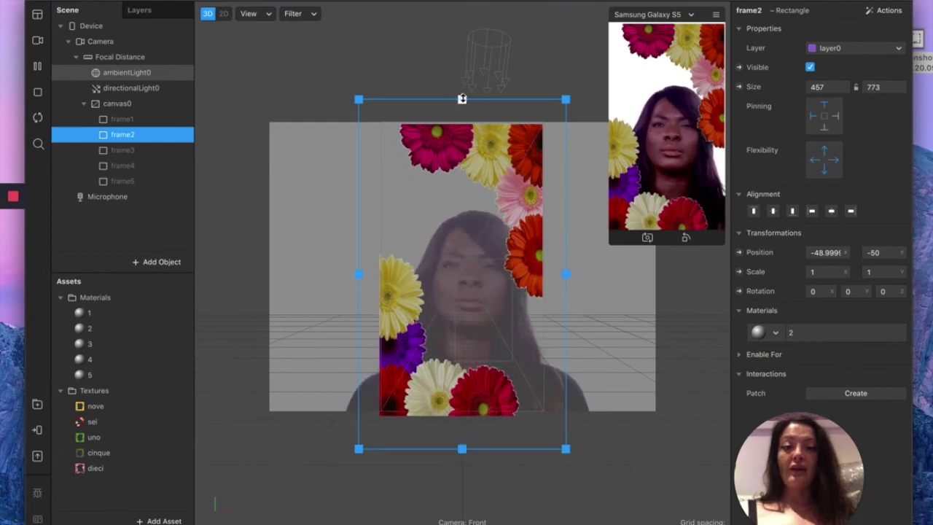
left_click_drag(566, 274, 575, 270)
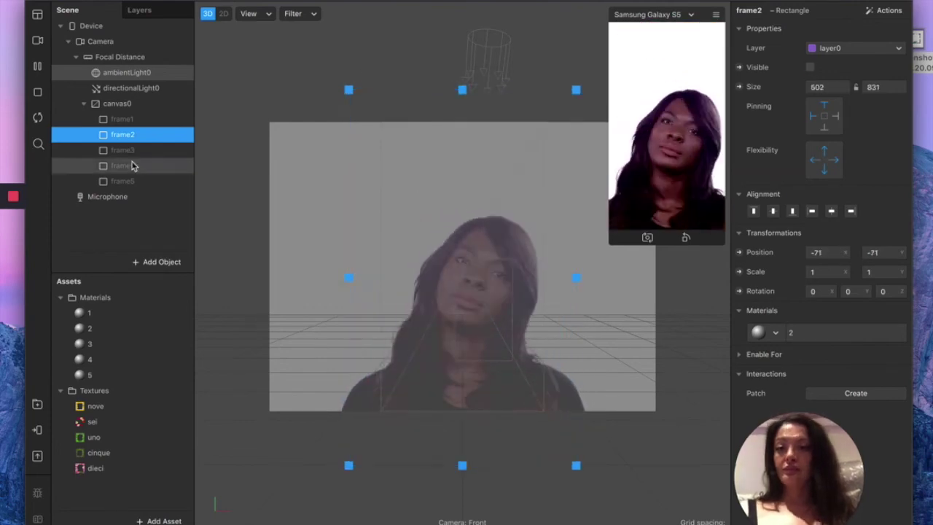
Show frame3 and frame4 one at a time, enlarging each beyond the canvas edges to fill the preview screen and hiding it when finished.
left_click(122, 149)
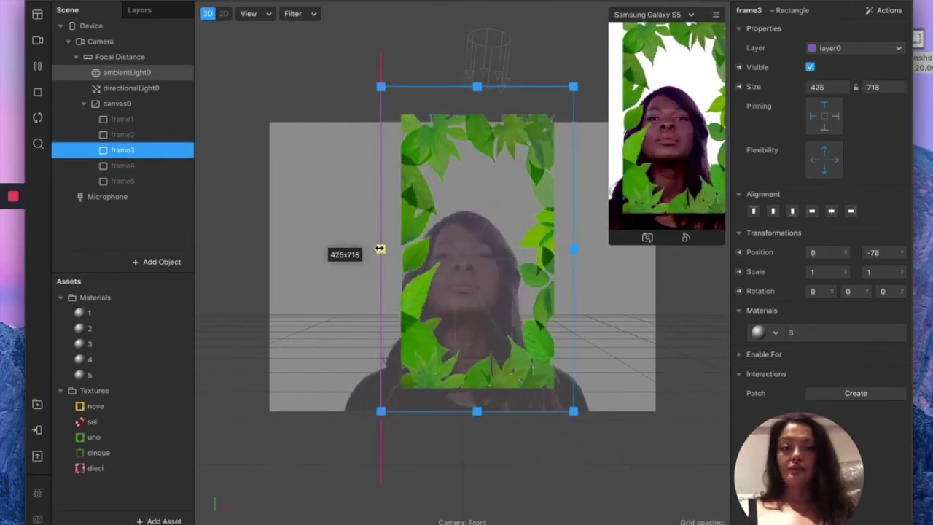
left_click_drag(462, 410, 462, 441)
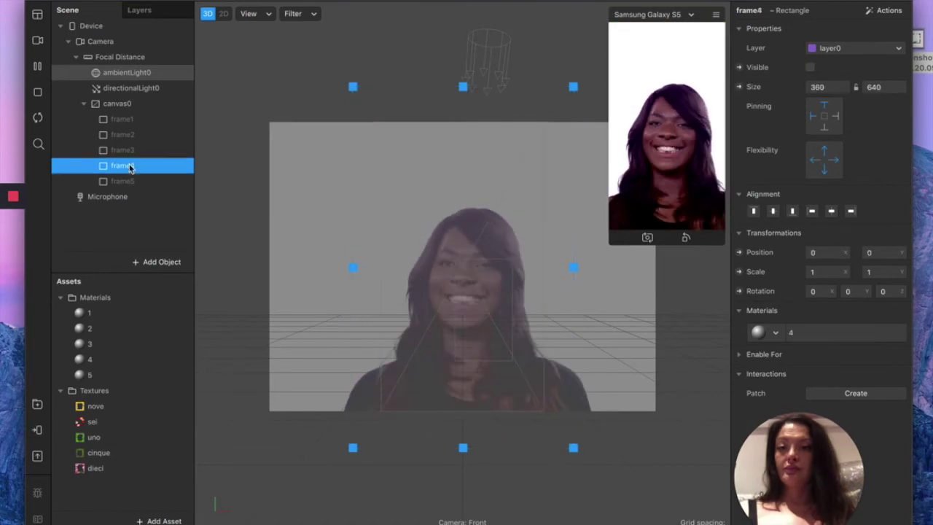
left_click_drag(380, 248, 358, 250)
left_click_drag(462, 411, 462, 442)
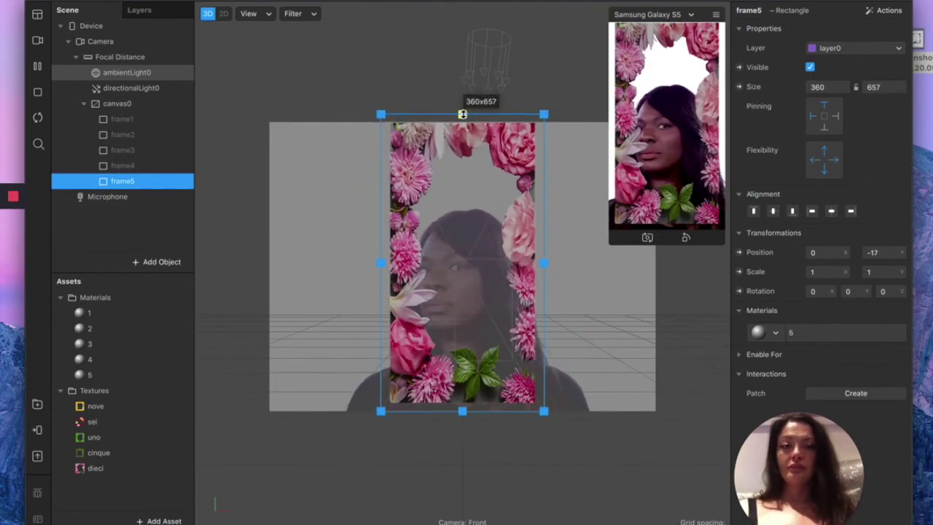
Show frame5 and enlarge it on all sides to about 439 by 709 so it fills the preview screen.
left_click_drag(379, 266, 375, 266)
left_click_drag(459, 114, 459, 110)
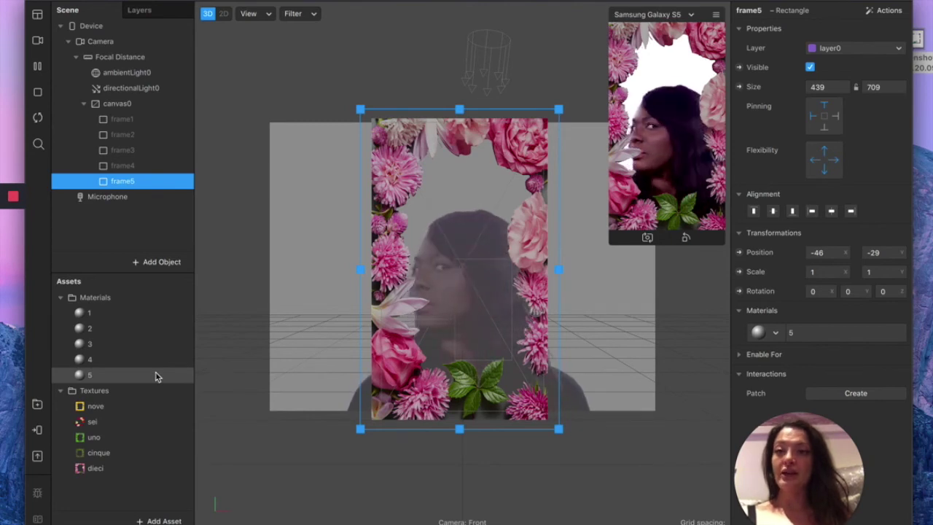
Review the dieci texture's manual compression settings, expanding the iOS options.
left_click(122, 412)
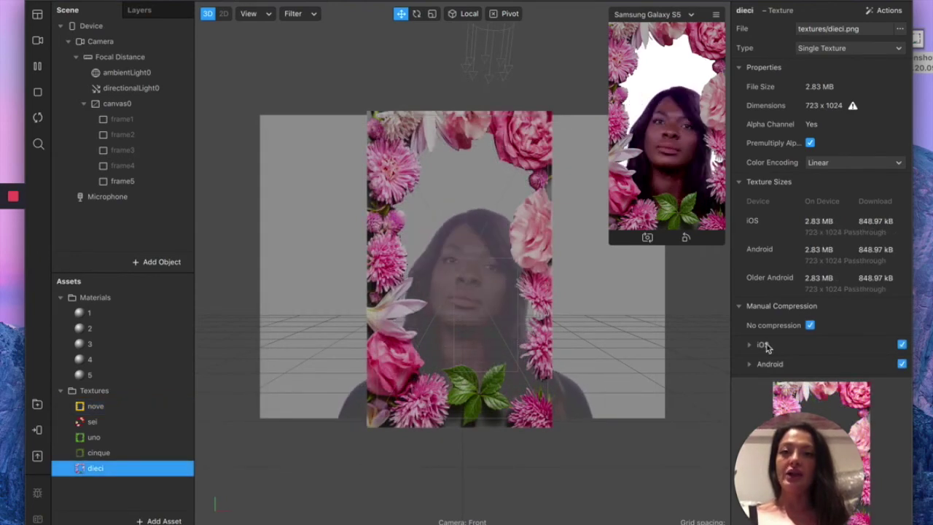
left_click(765, 345)
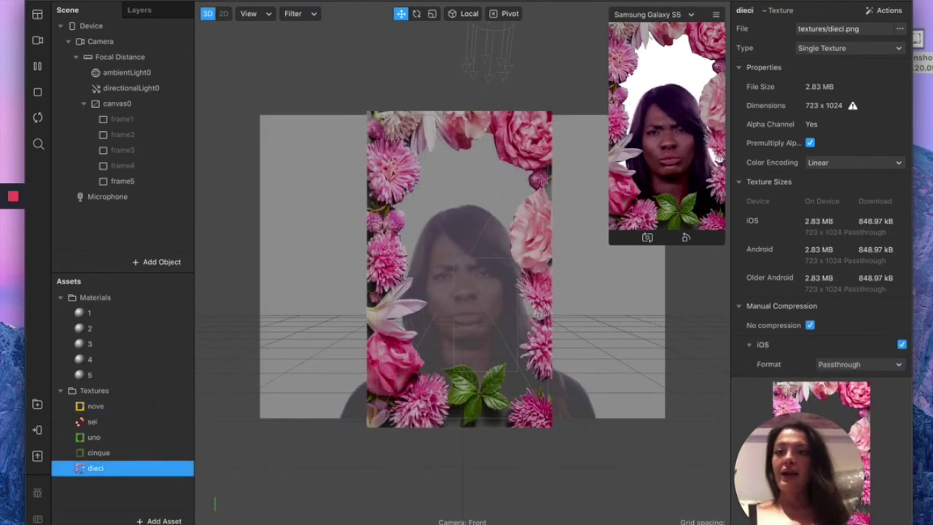
Show the Patch Editor and add a Screen Tap patch to it.
left_click(248, 13)
left_click(233, 186)
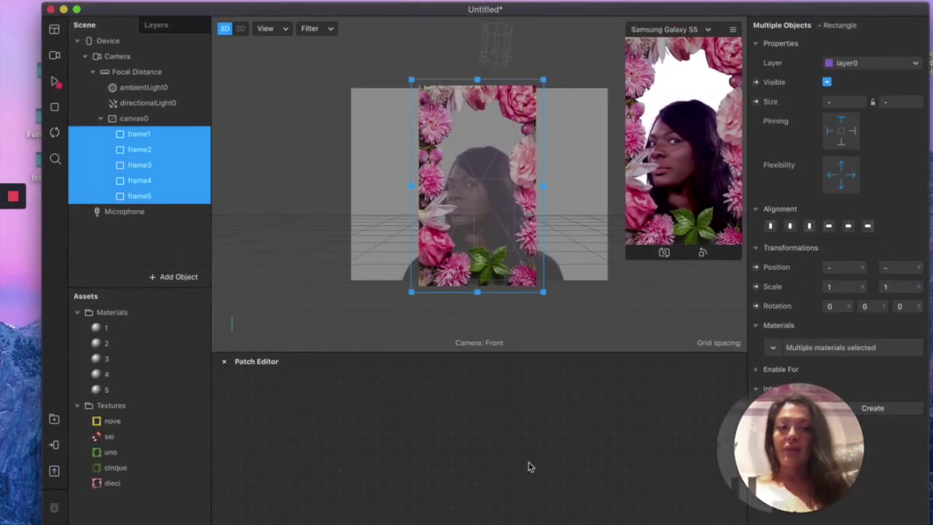
right_click(291, 430)
type("scree")
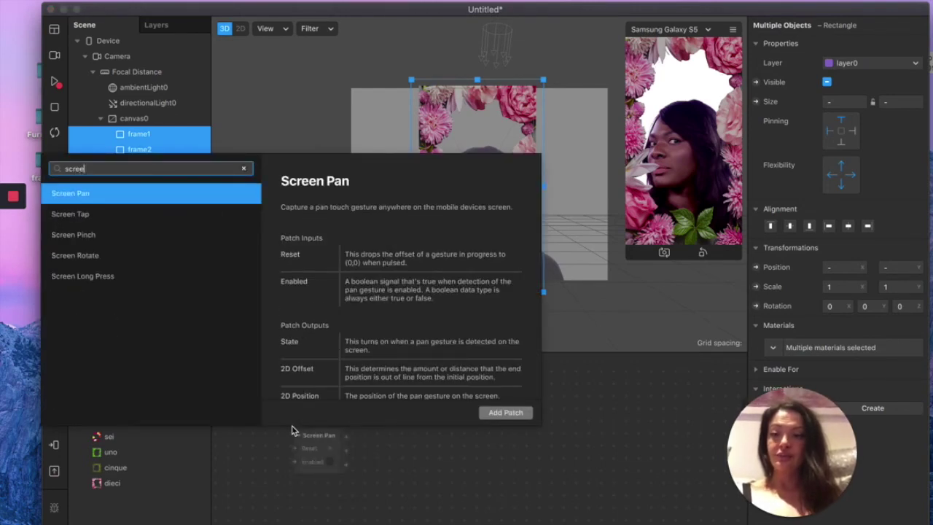
key("Down")
key("Return")
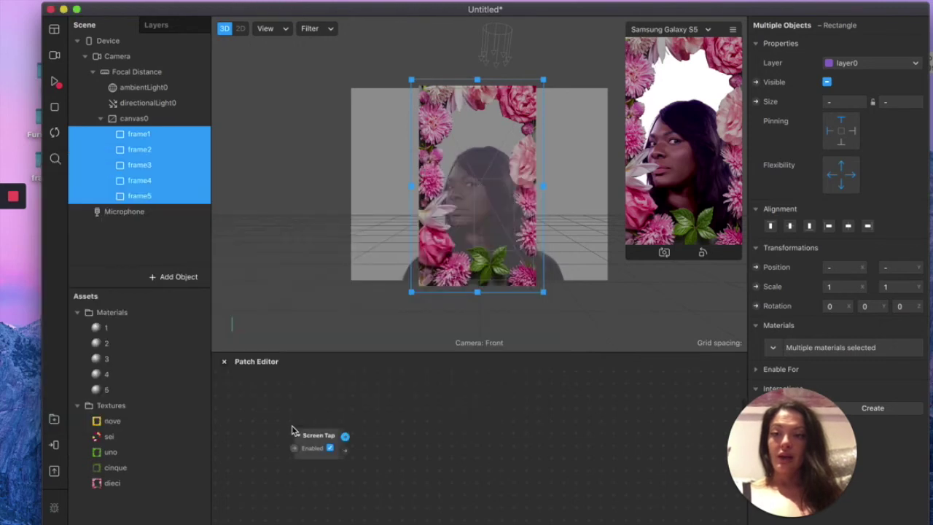
Add a Counter patch whose Increase input is fed by the Screen Tap output.
left_click_drag(312, 440, 351, 408)
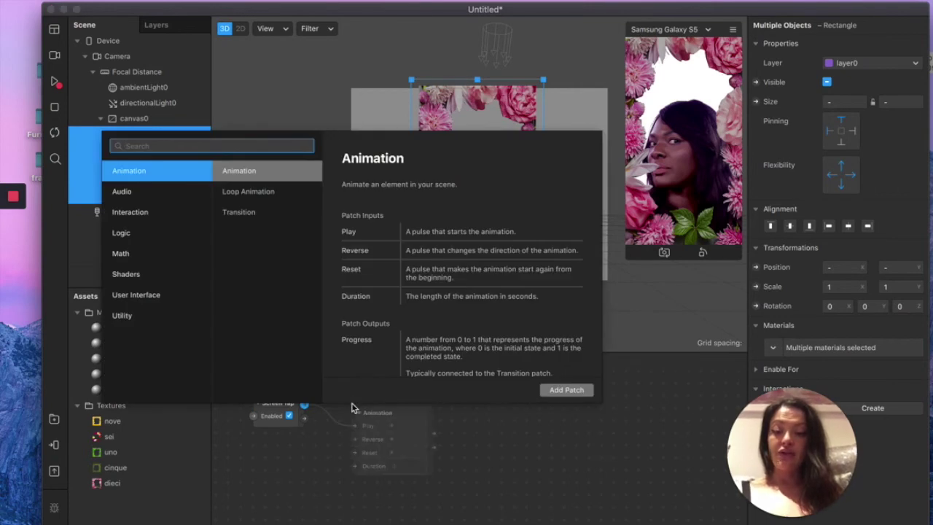
type("counter")
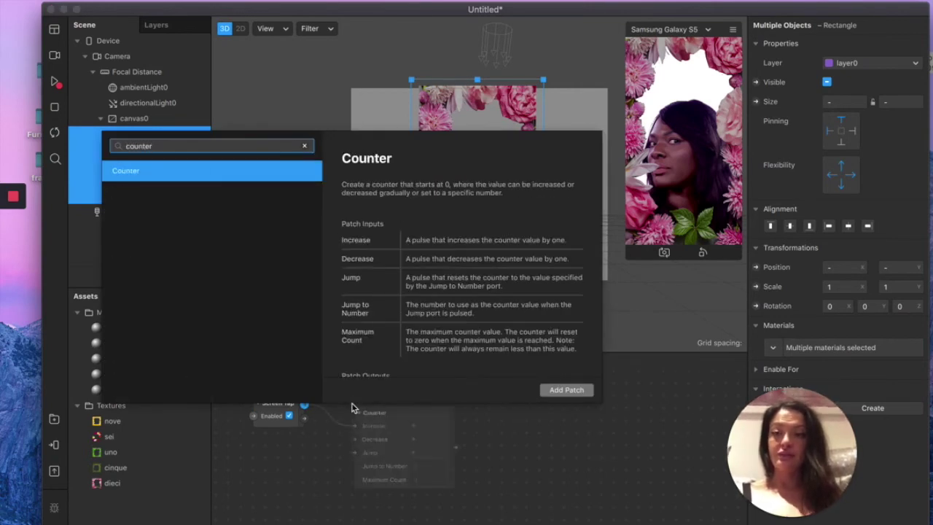
key("Return")
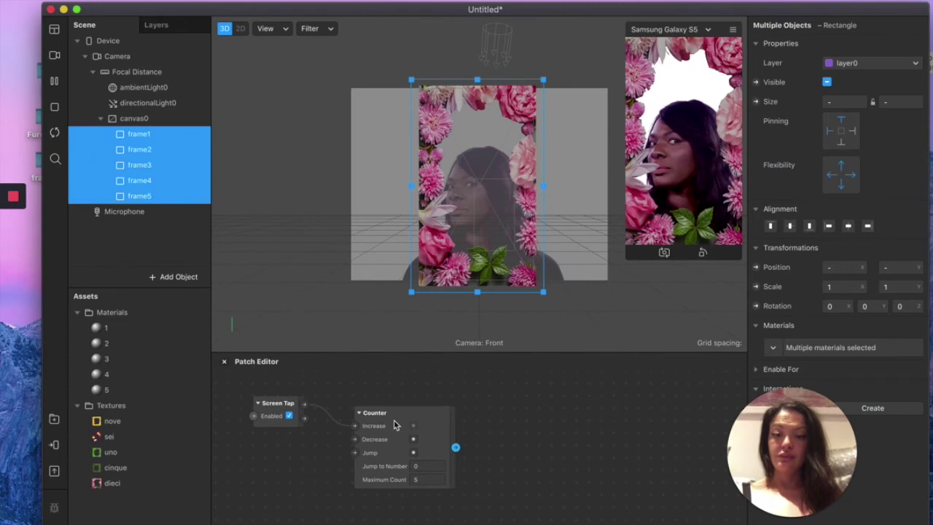
Add an Option Sender patch whose Option input is fed by the Counter's count output.
left_click_drag(454, 437, 509, 410)
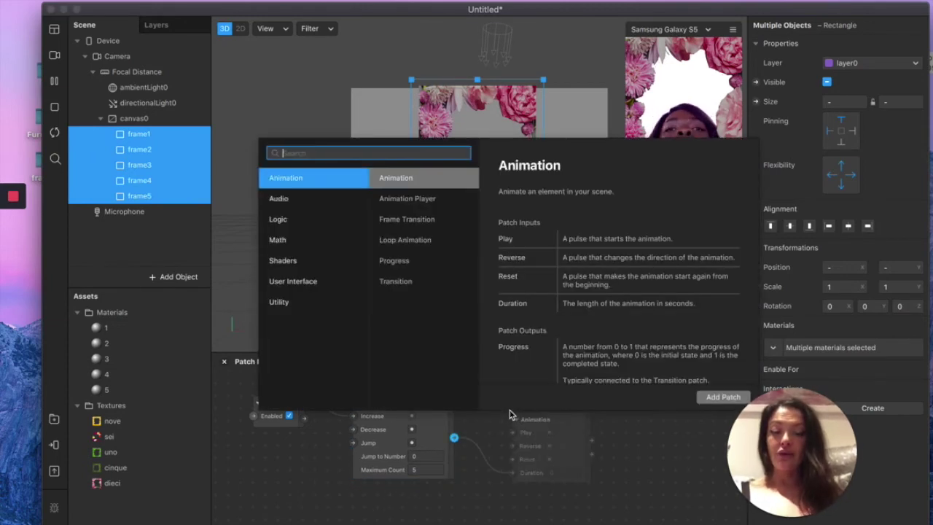
type("option")
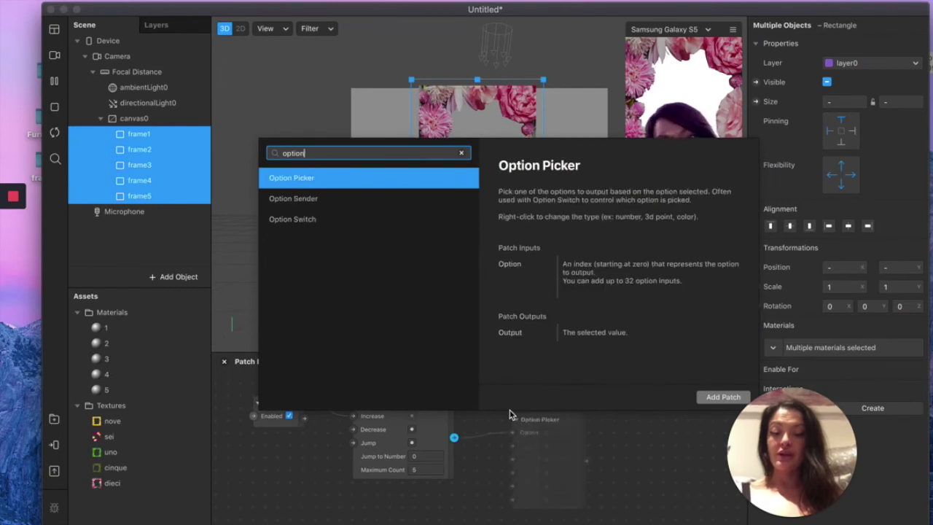
type("s")
key("BackSpace")
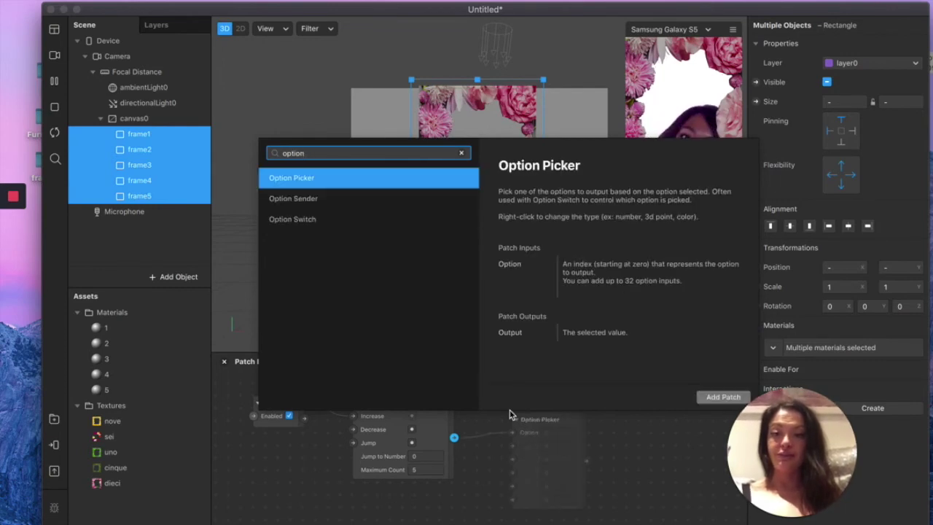
key("Down")
key("Return")
left_click(543, 411)
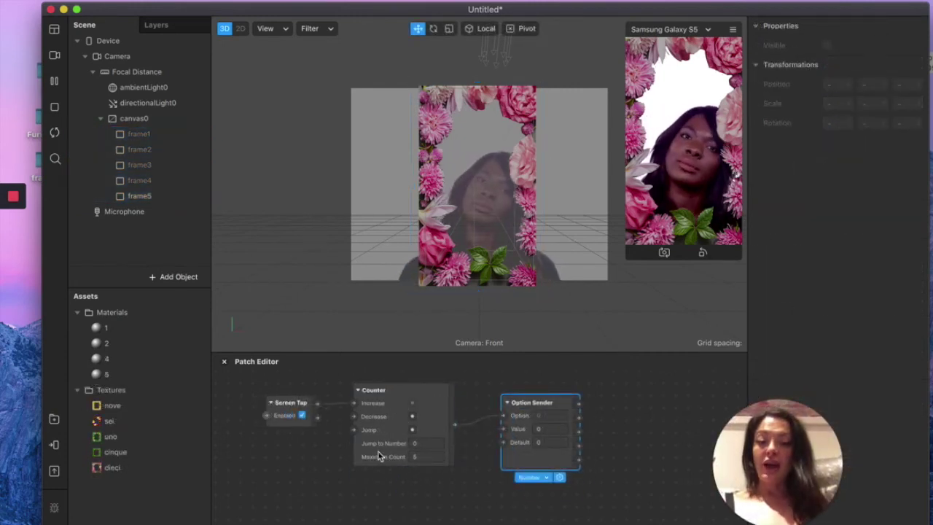
Set the Counter's Maximum Count to 5 and shift the Option Sender patch slightly closer to it.
left_click(426, 461)
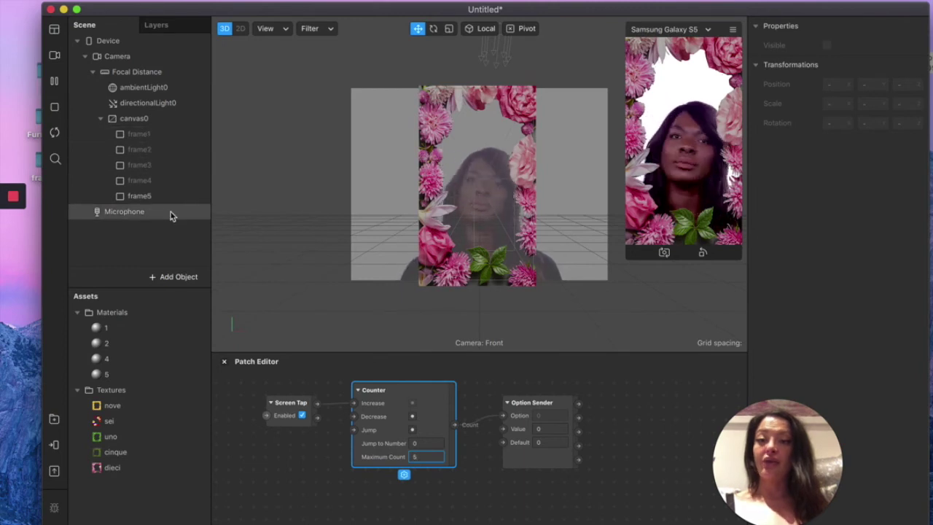
key("Return")
left_click(427, 457)
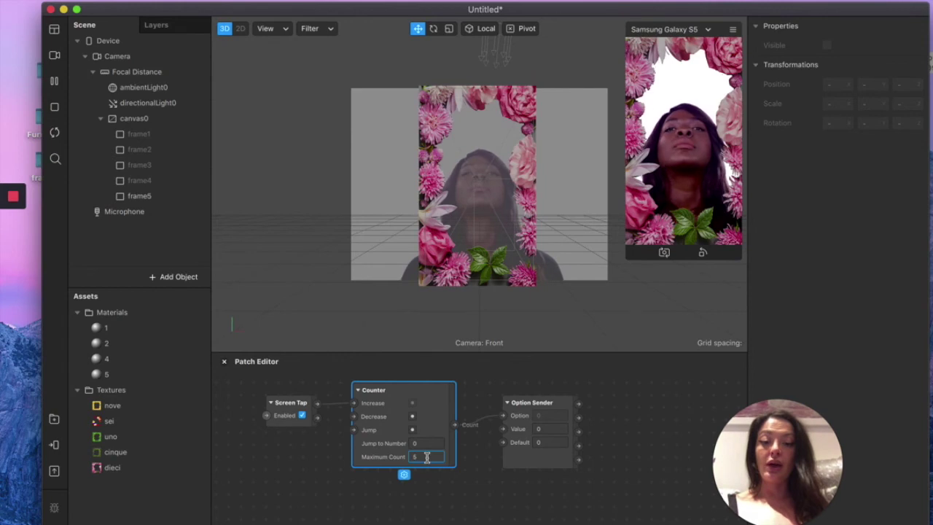
type("5")
key("Return")
left_click_drag(528, 408, 507, 422)
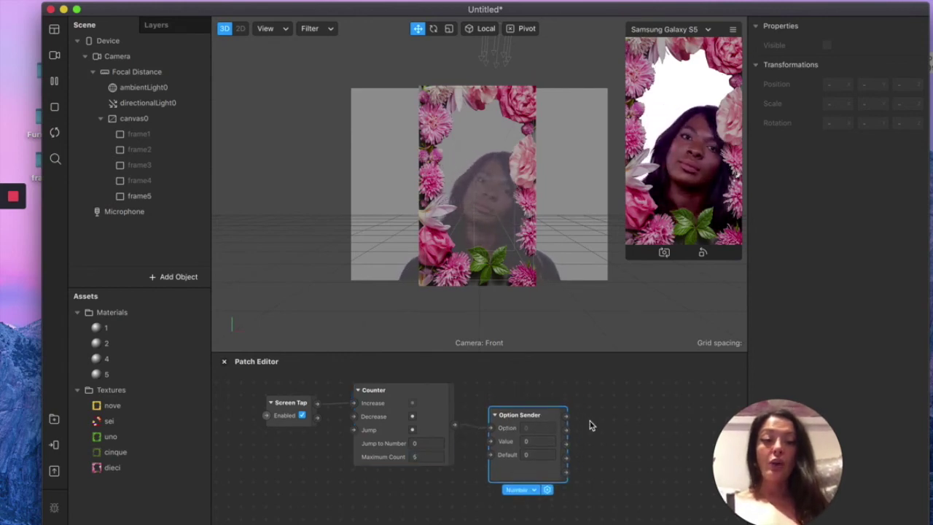
Create Visible patches for frame1 through frame5 and stack them beside the Option Sender, from frame5 down to frame1.
left_click(125, 136)
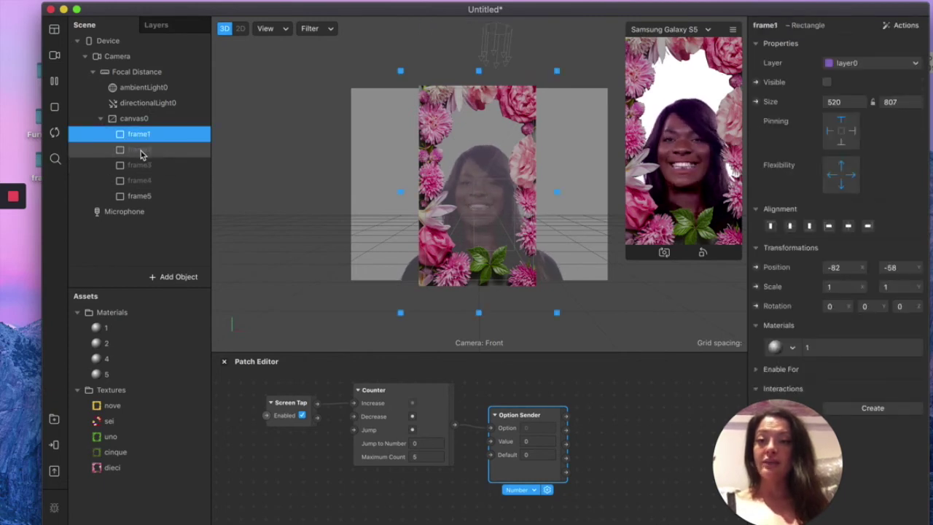
left_click(141, 151, "shift")
left_click(146, 196, "shift")
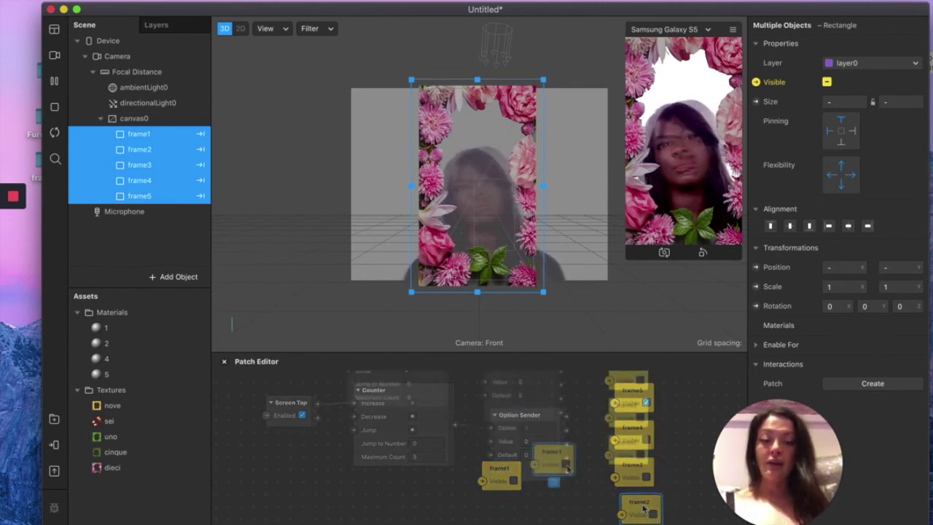
Connect the Option Sender's five outputs in order to the Visible inputs of frame5, frame4, frame3, frame2 and frame1.
scroll(623, 490, "right", 5)
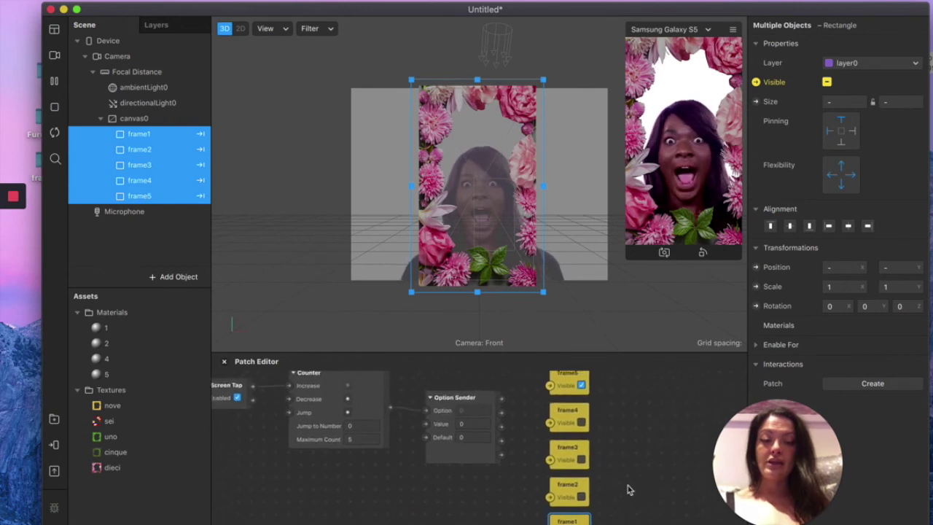
scroll(479, 379, "up", 1)
left_click_drag(483, 401, 535, 462)
left_click_drag(484, 443, 534, 500)
scroll(479, 412, "down", 2)
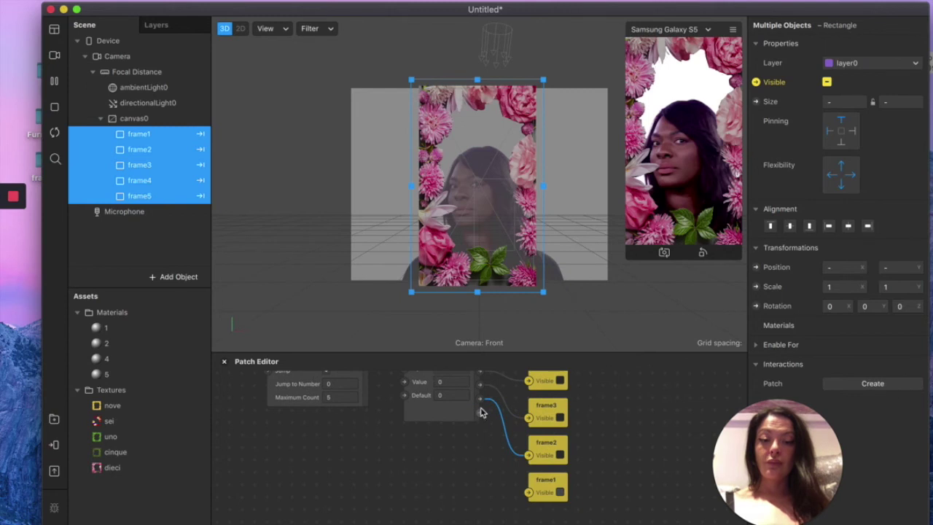
left_click_drag(480, 413, 528, 492)
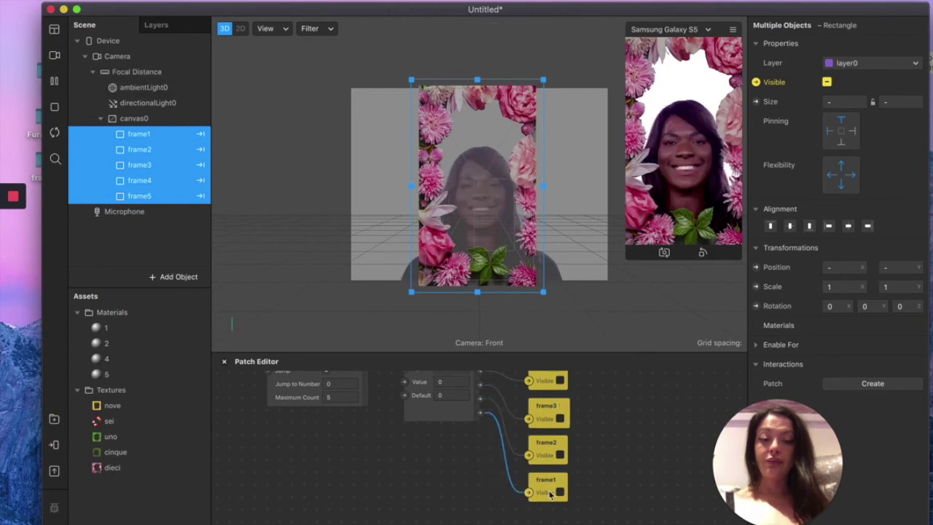
Change the Option Sender's data type to Boolean and enable its Value.
scroll(620, 471, "up", 2)
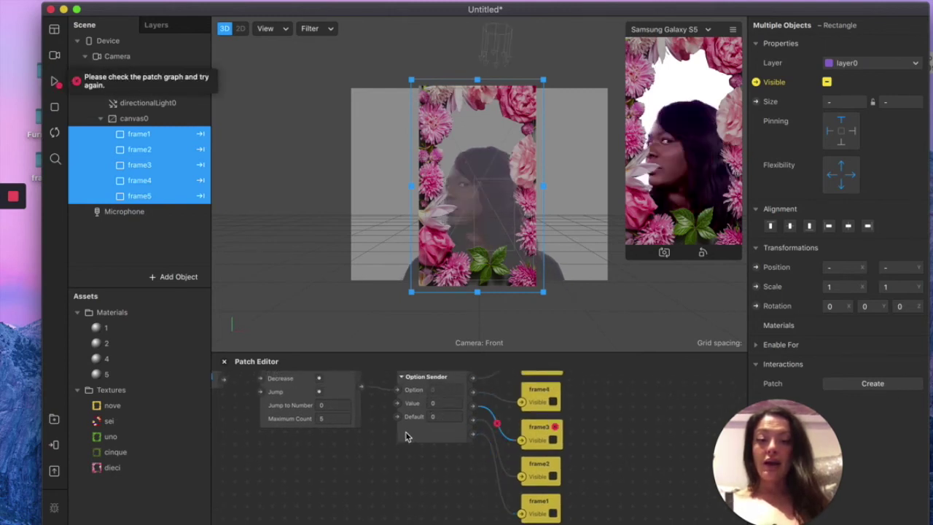
left_click(407, 436)
scroll(408, 437, "up", 2)
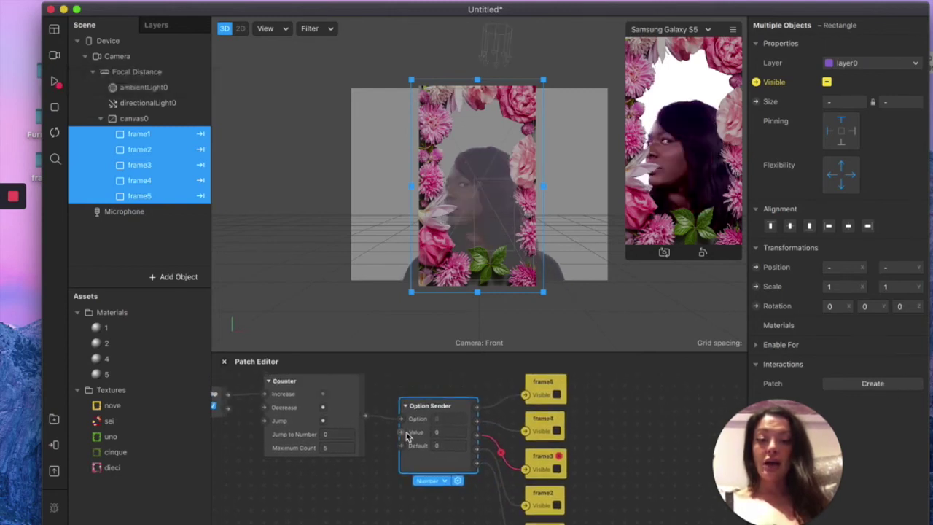
left_click(446, 484)
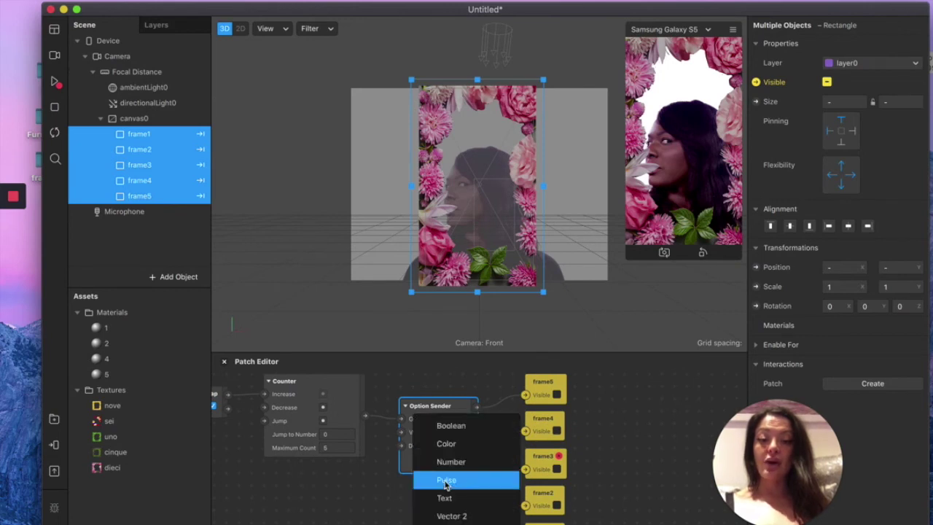
left_click(471, 426)
left_click(543, 475)
scroll(572, 506, "left", 3)
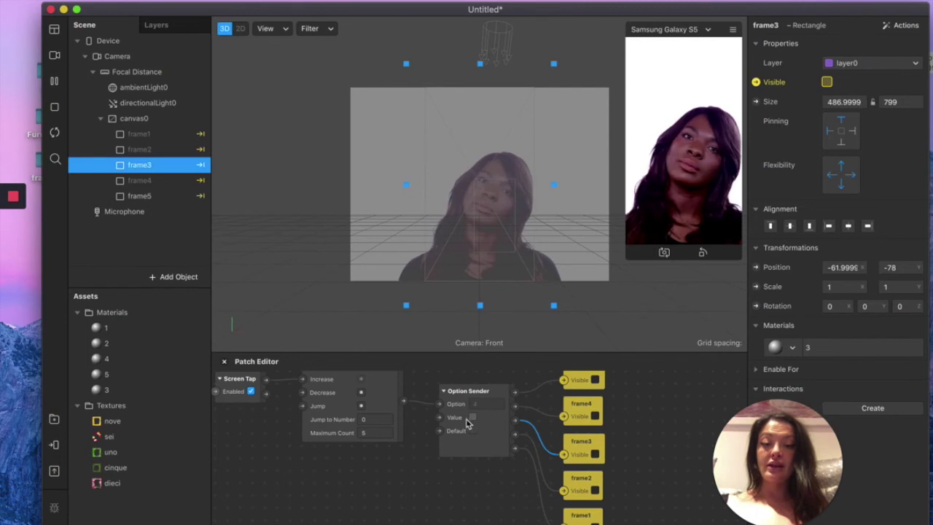
left_click(473, 417)
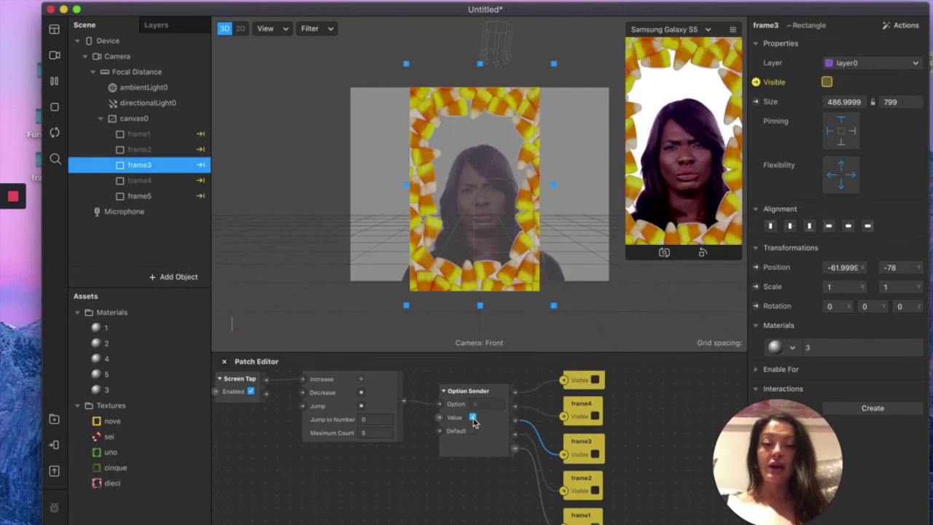
Check that Simulate Touch is active, then tap the device preview repeatedly to test cycling through all five frames.
left_click(733, 29)
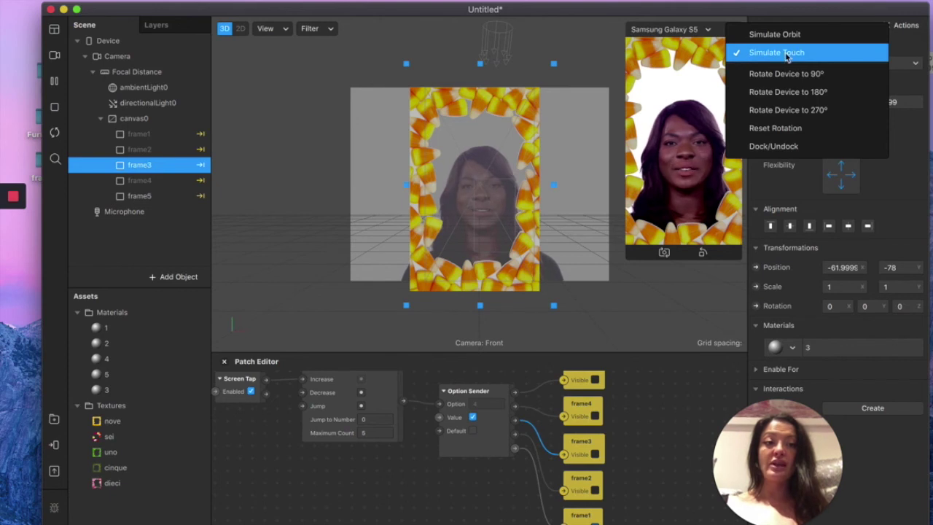
left_click(685, 91)
left_click(688, 91)
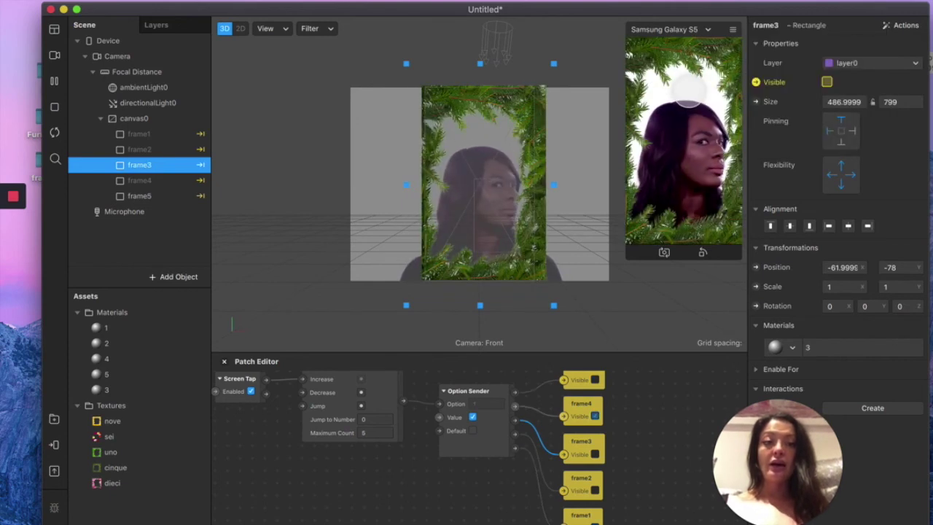
left_click(688, 90)
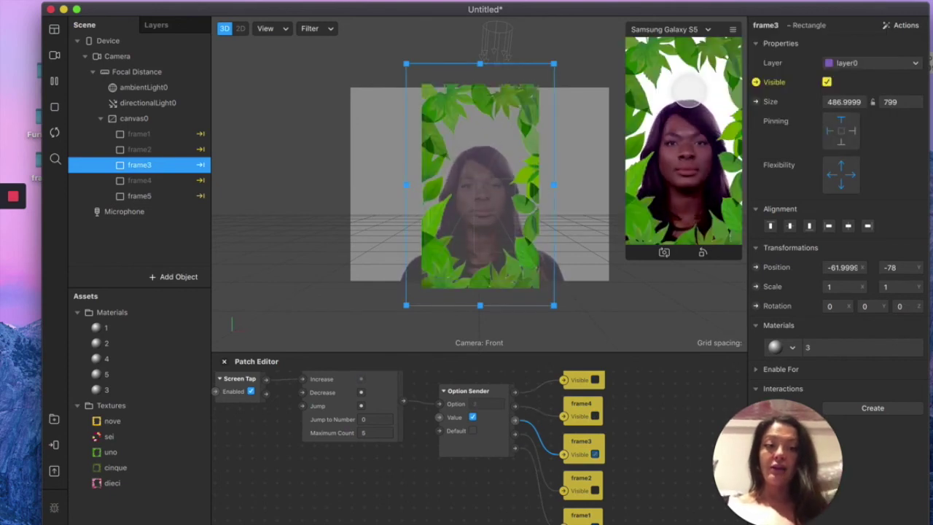
left_click(687, 89)
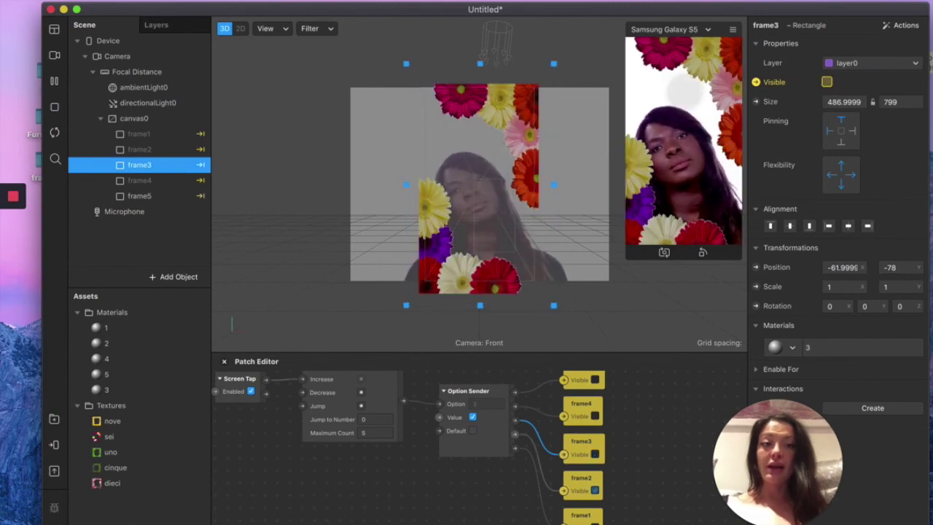
left_click(653, 111)
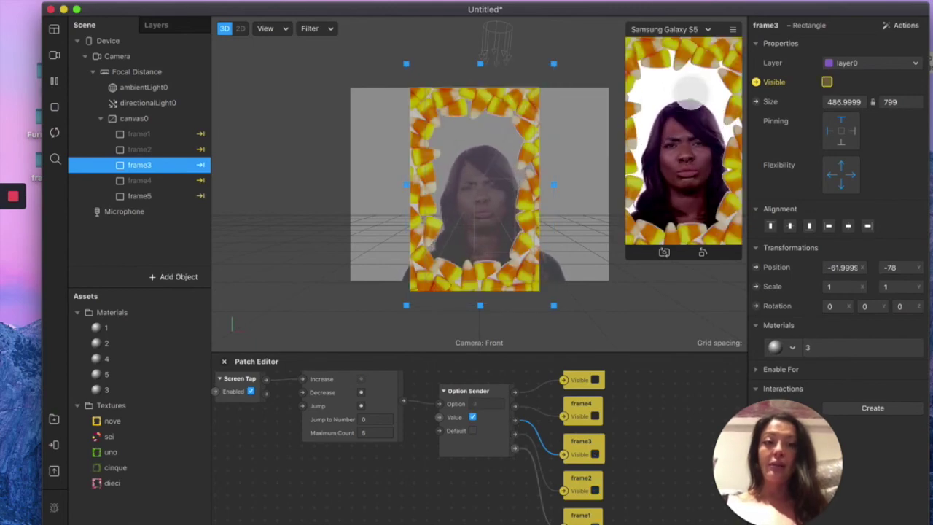
left_click(688, 94)
left_click(688, 91)
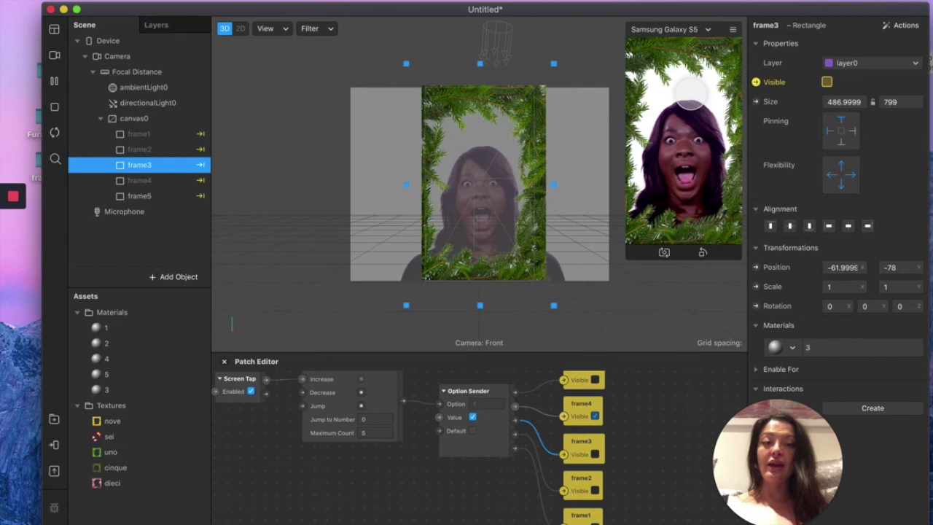
left_click(692, 96)
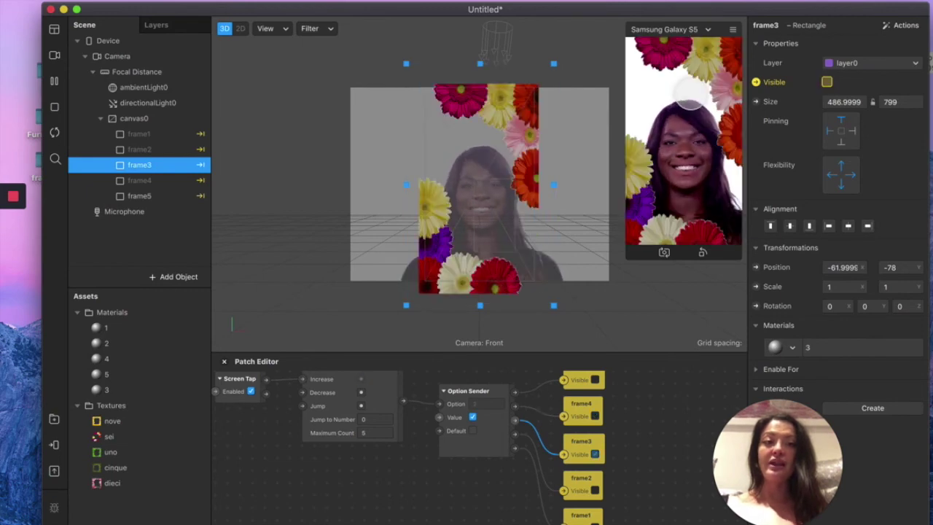
left_click(690, 92)
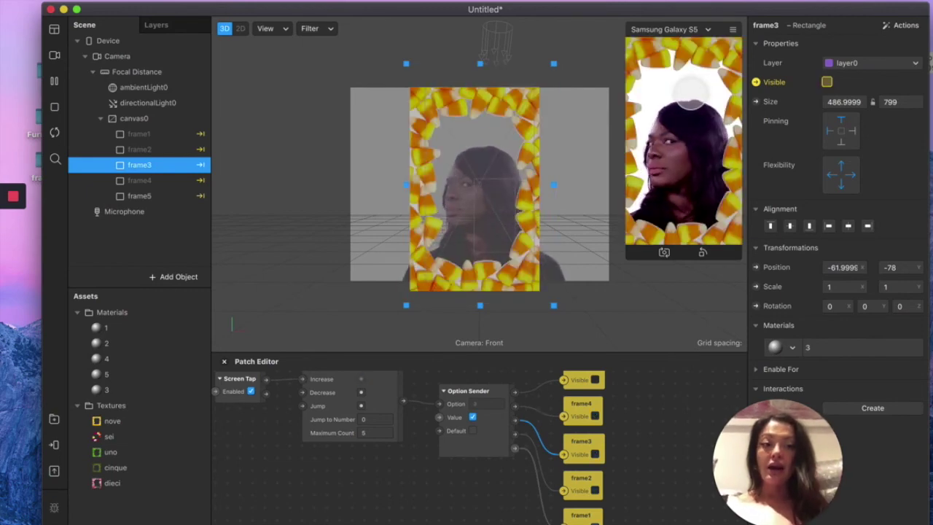
left_click(690, 89)
left_click(689, 93)
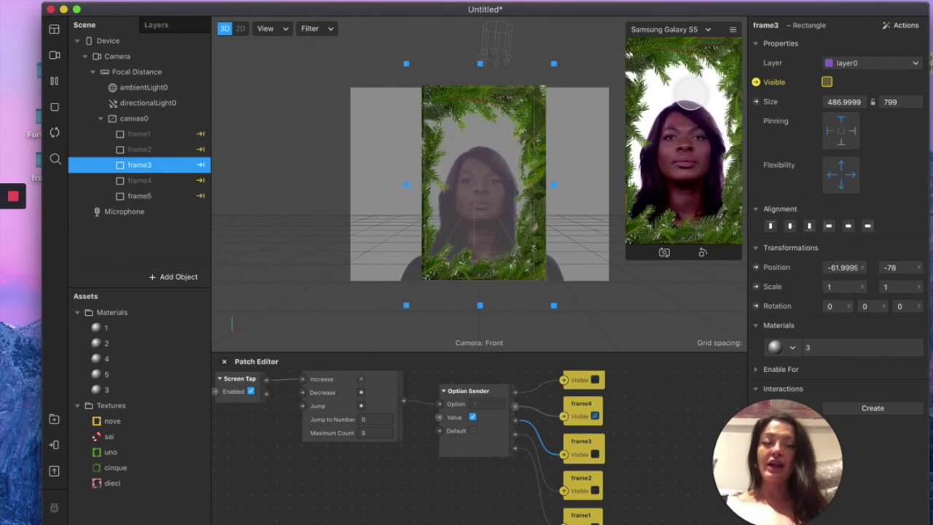
left_click(689, 92)
left_click(690, 94)
left_click(689, 95)
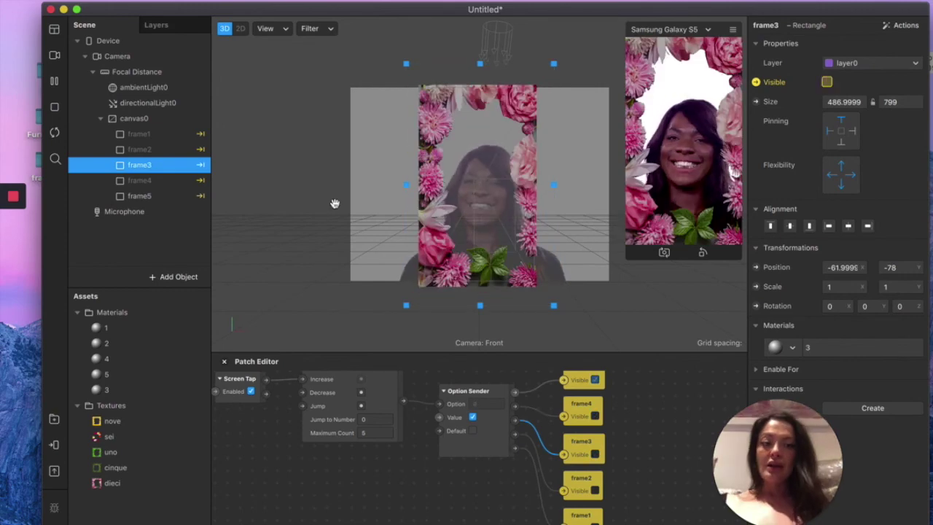
Close the Patch Editor and open the on-device testing options, expanding Send to App.
left_click(224, 361)
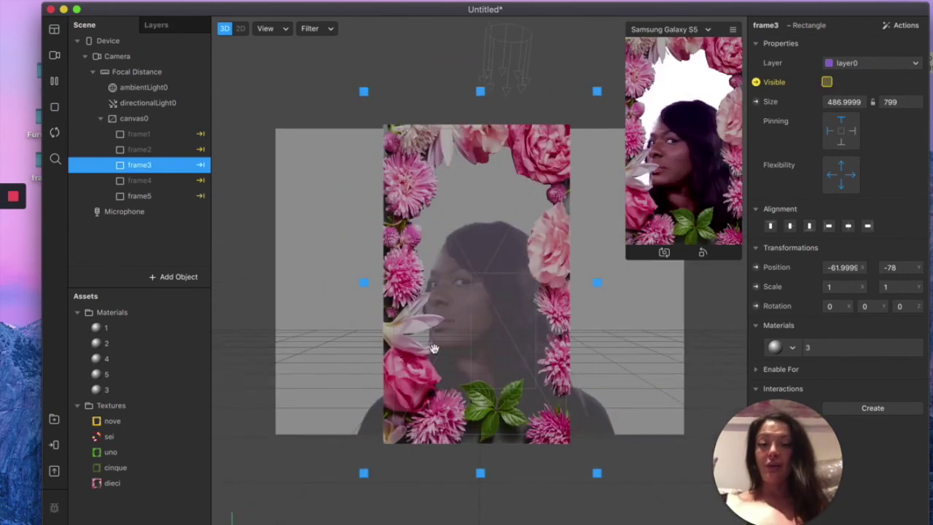
left_click(54, 444)
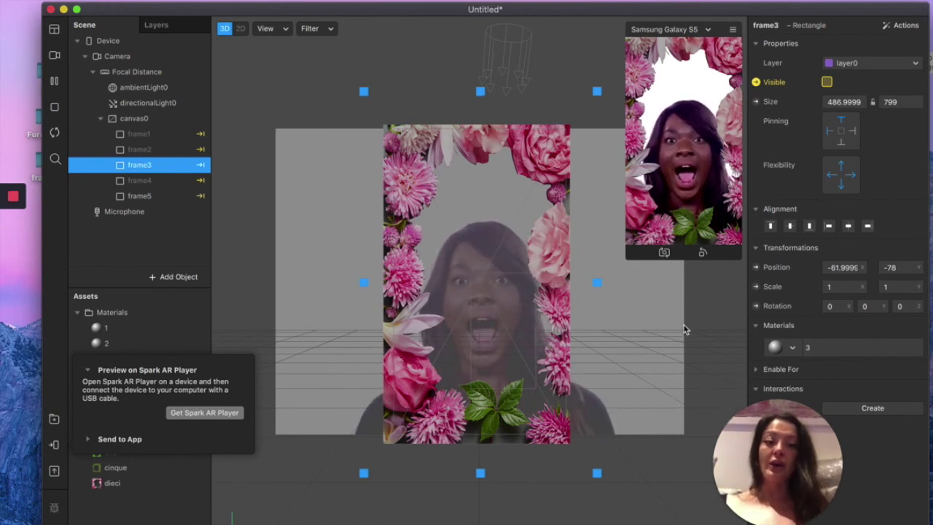
left_click(122, 439)
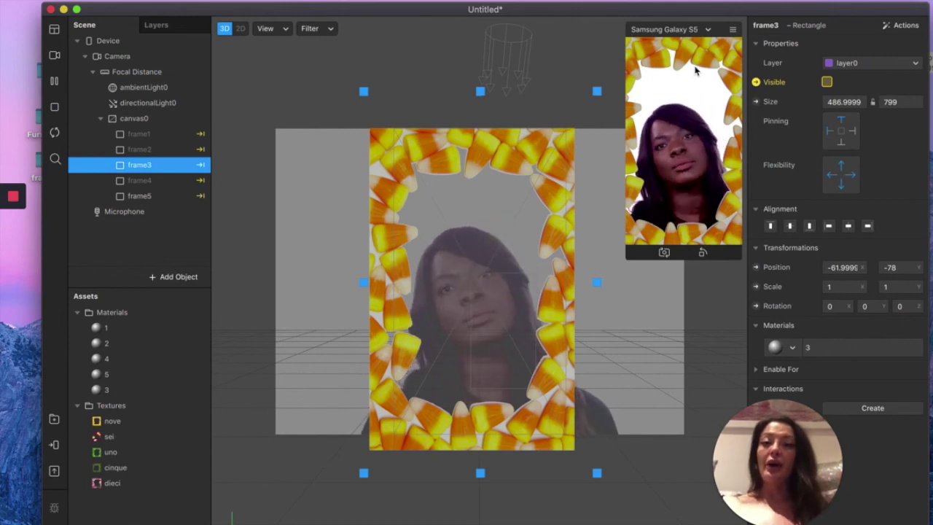
Test the finished effect by tapping the simulated Samsung Galaxy S5 screen repeatedly to switch through the frames.
left_click(696, 69)
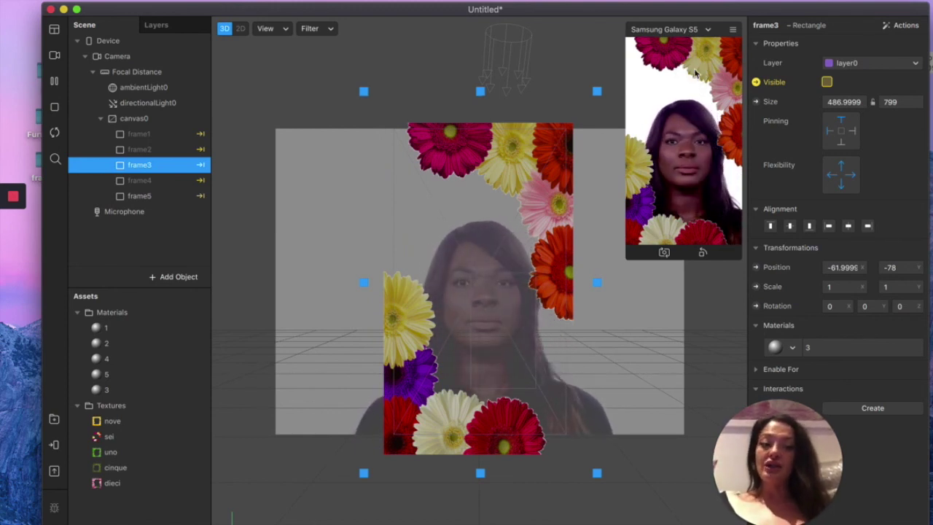
left_click(695, 71)
left_click(694, 71)
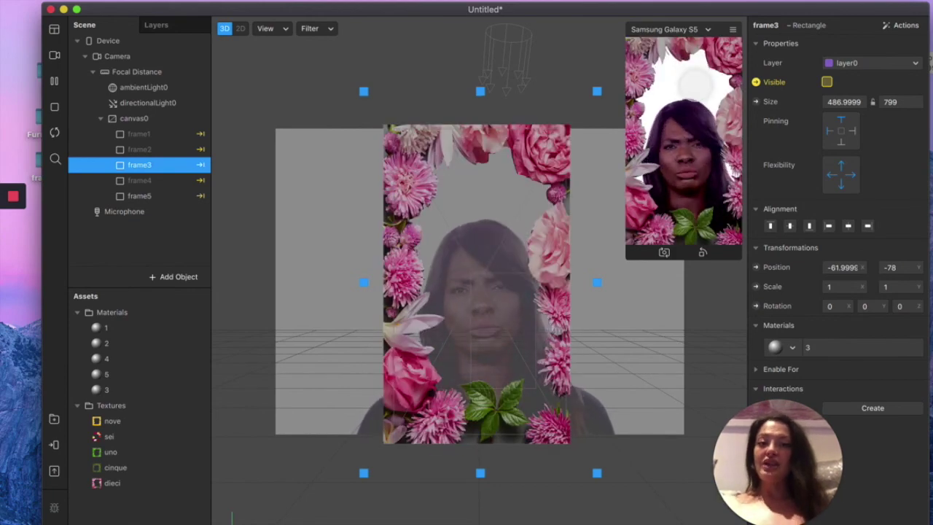
left_click(717, 215)
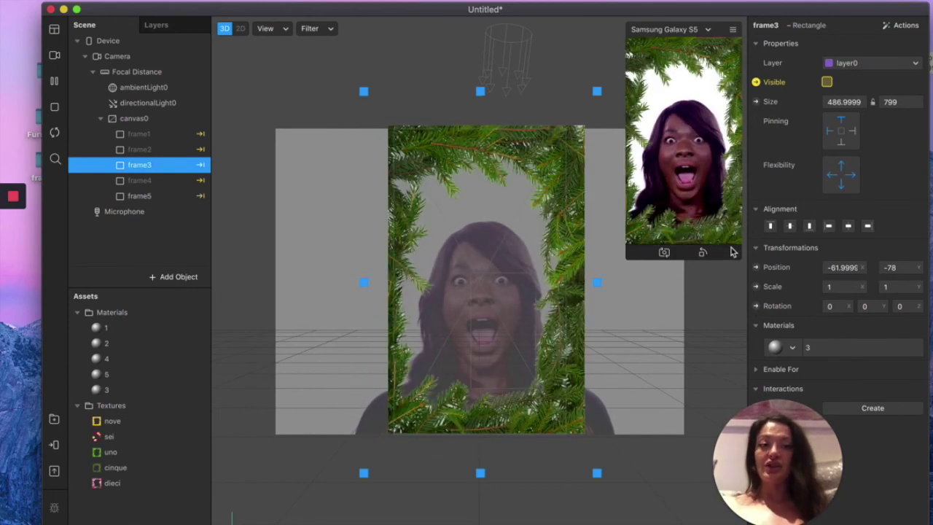
left_click(720, 211)
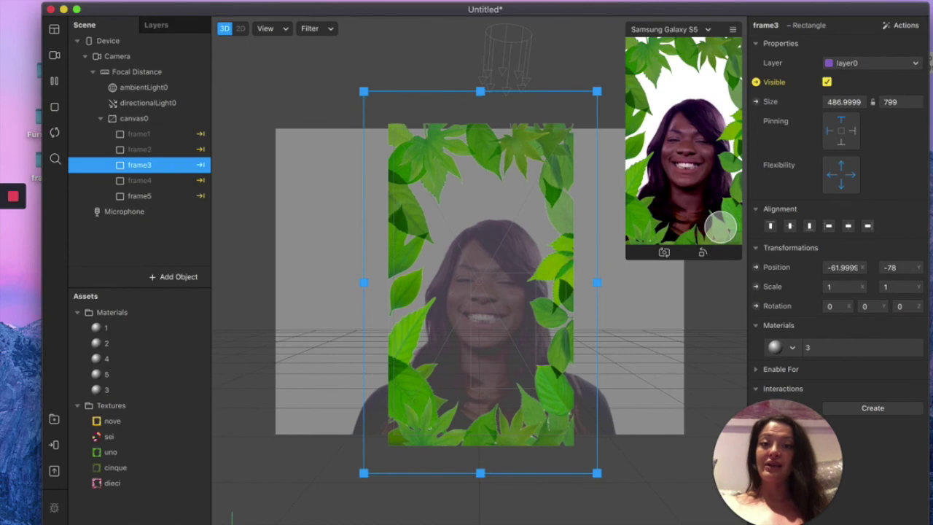
left_click(720, 227)
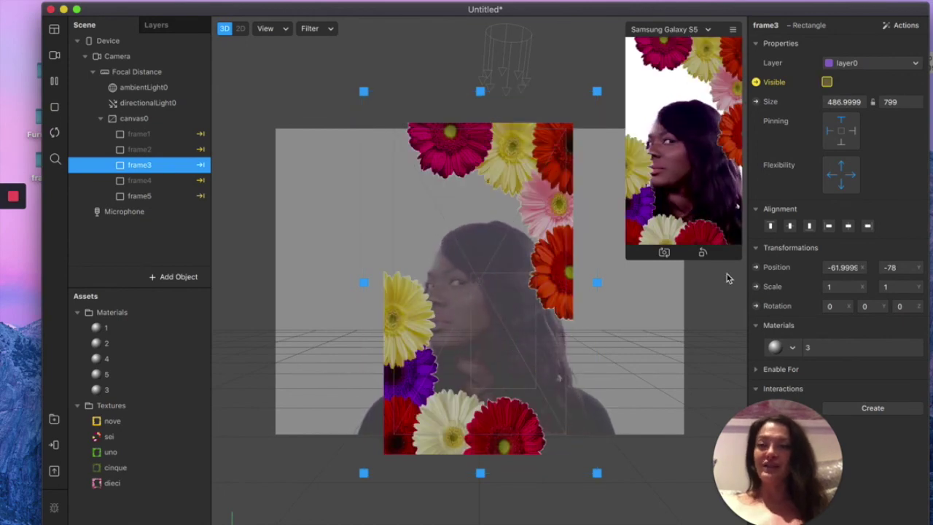
left_click(719, 222)
left_click(719, 222)
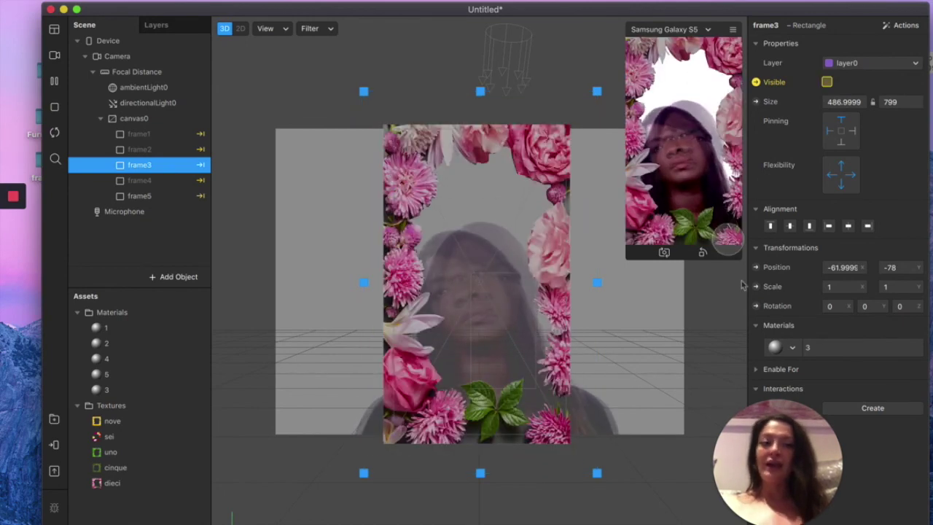
left_click(719, 219)
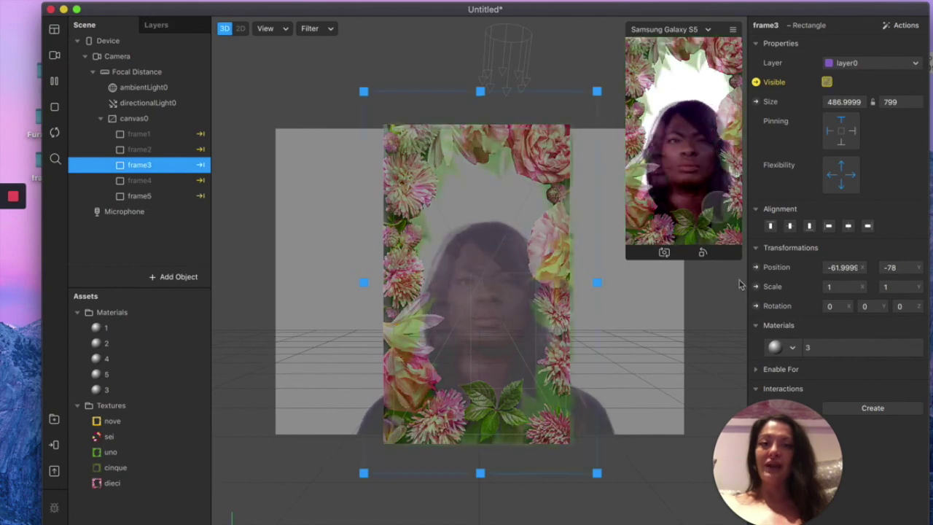